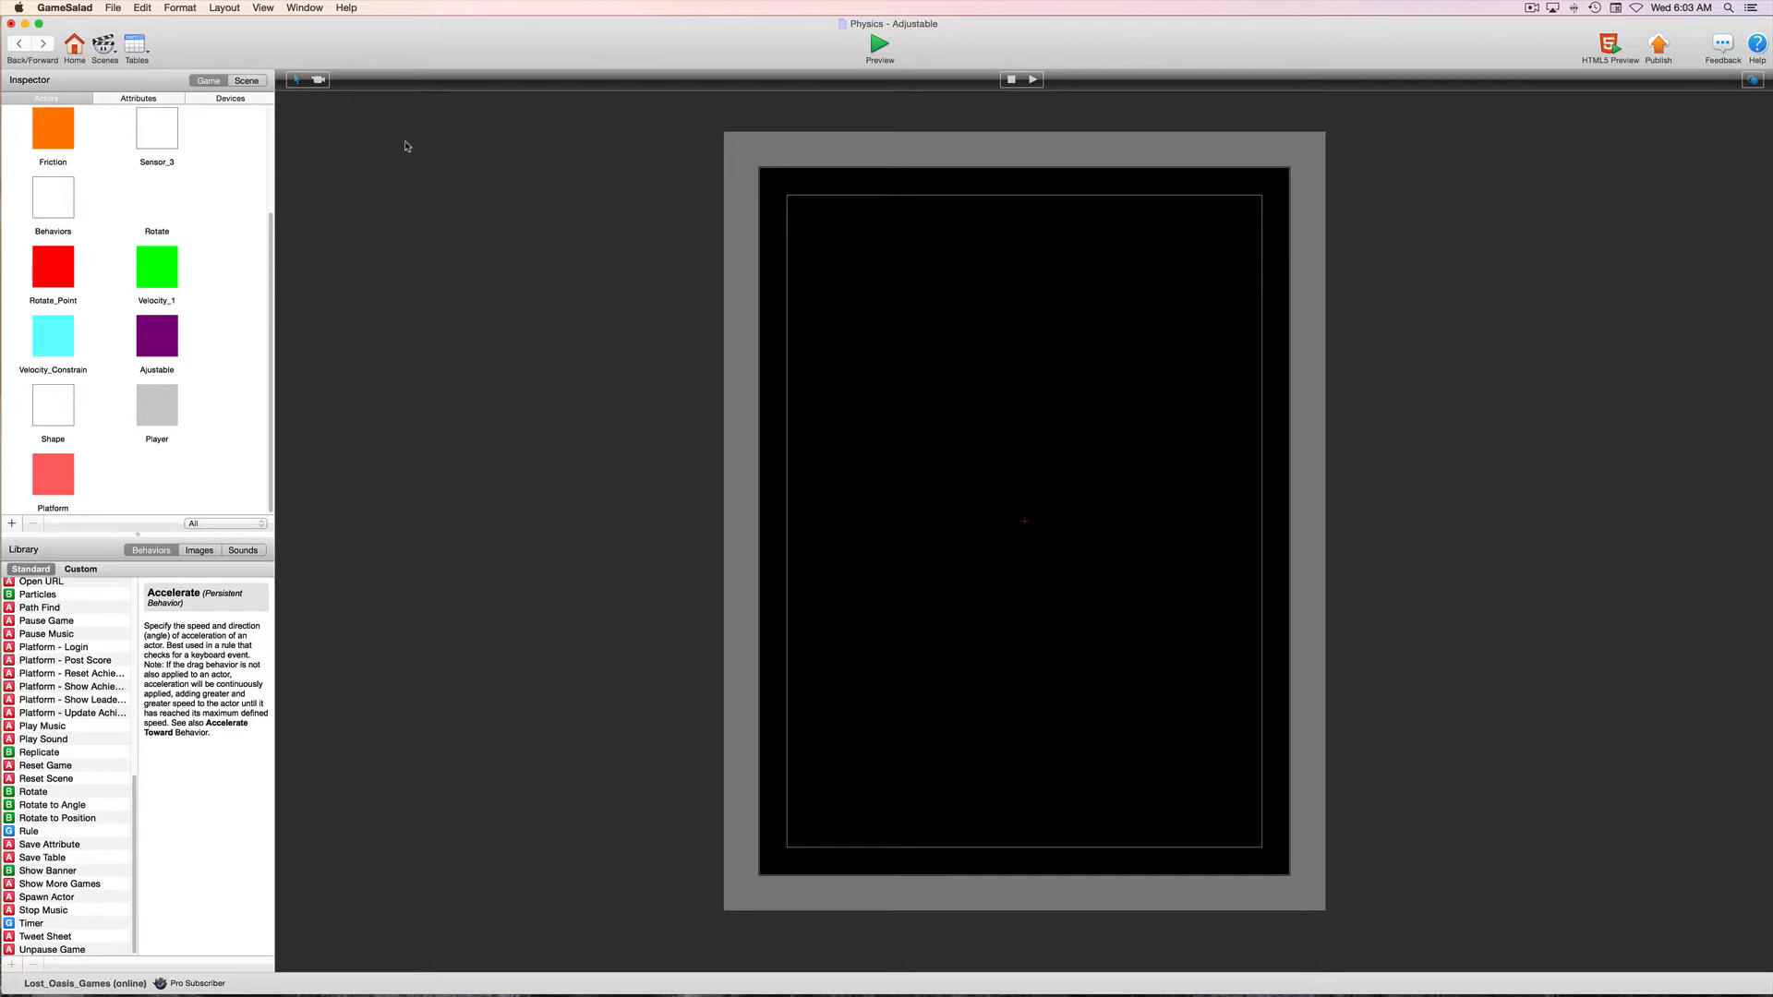
Set the Adjustable scene's Y gravity to 0
left_click(248, 82)
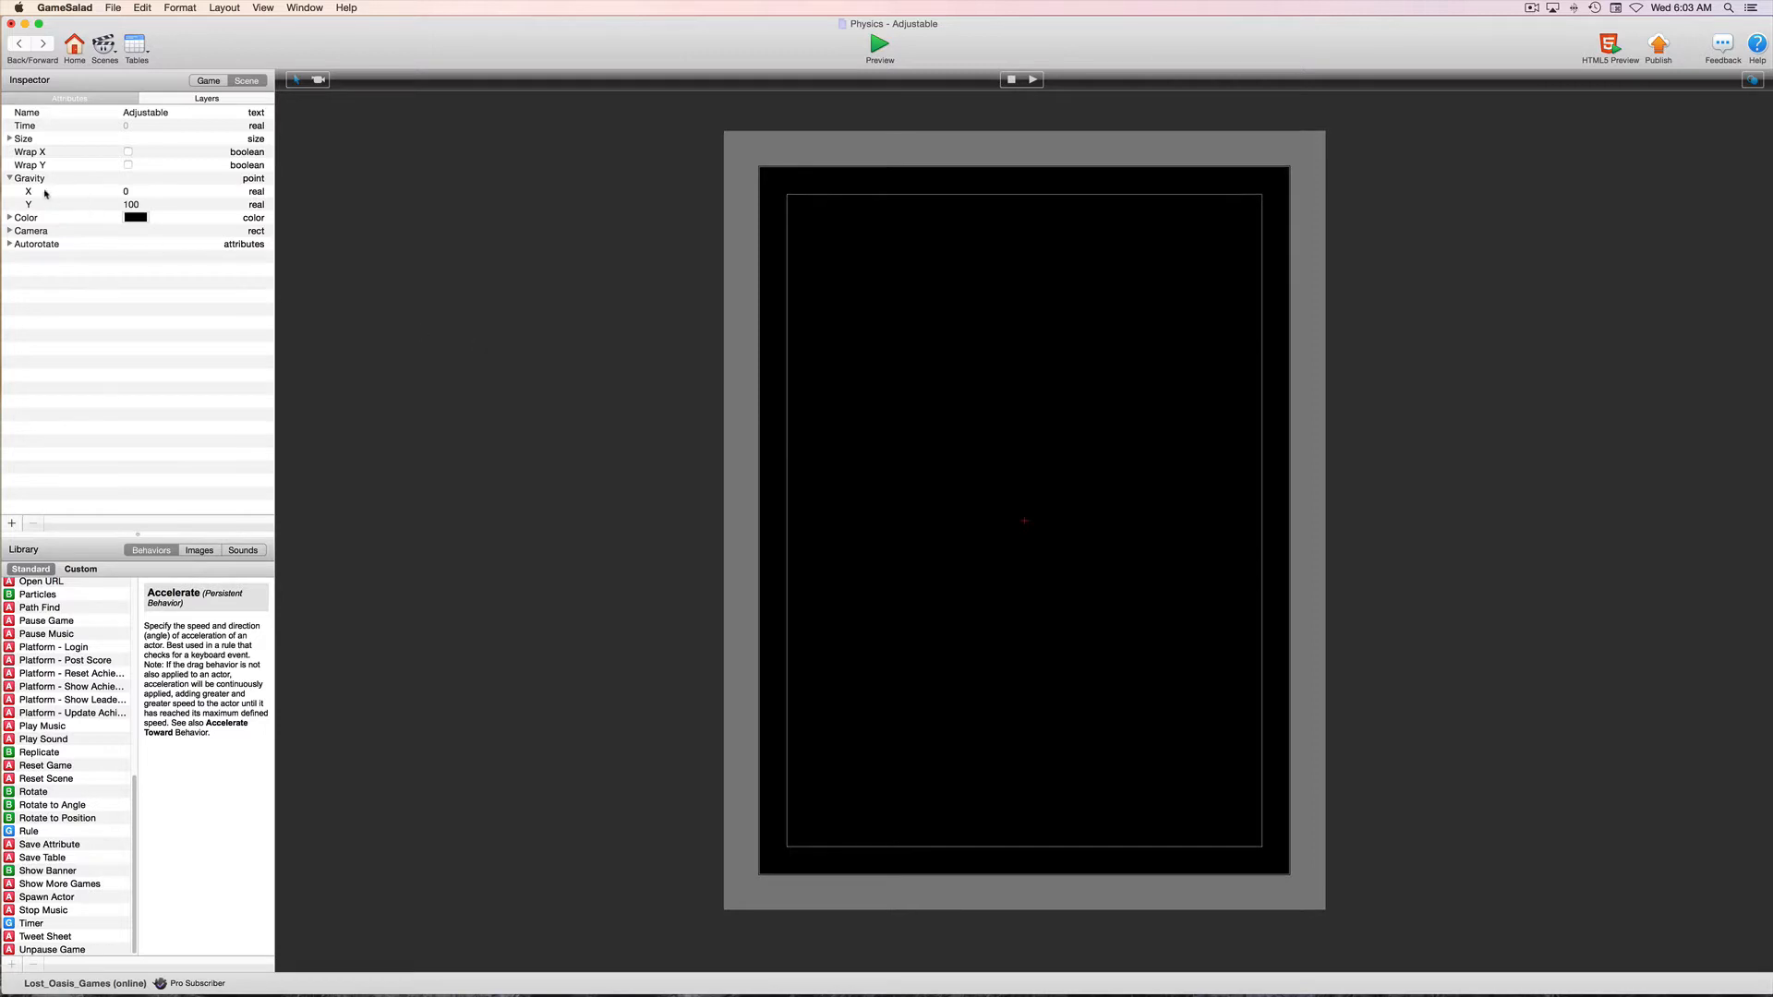
double_click(132, 205)
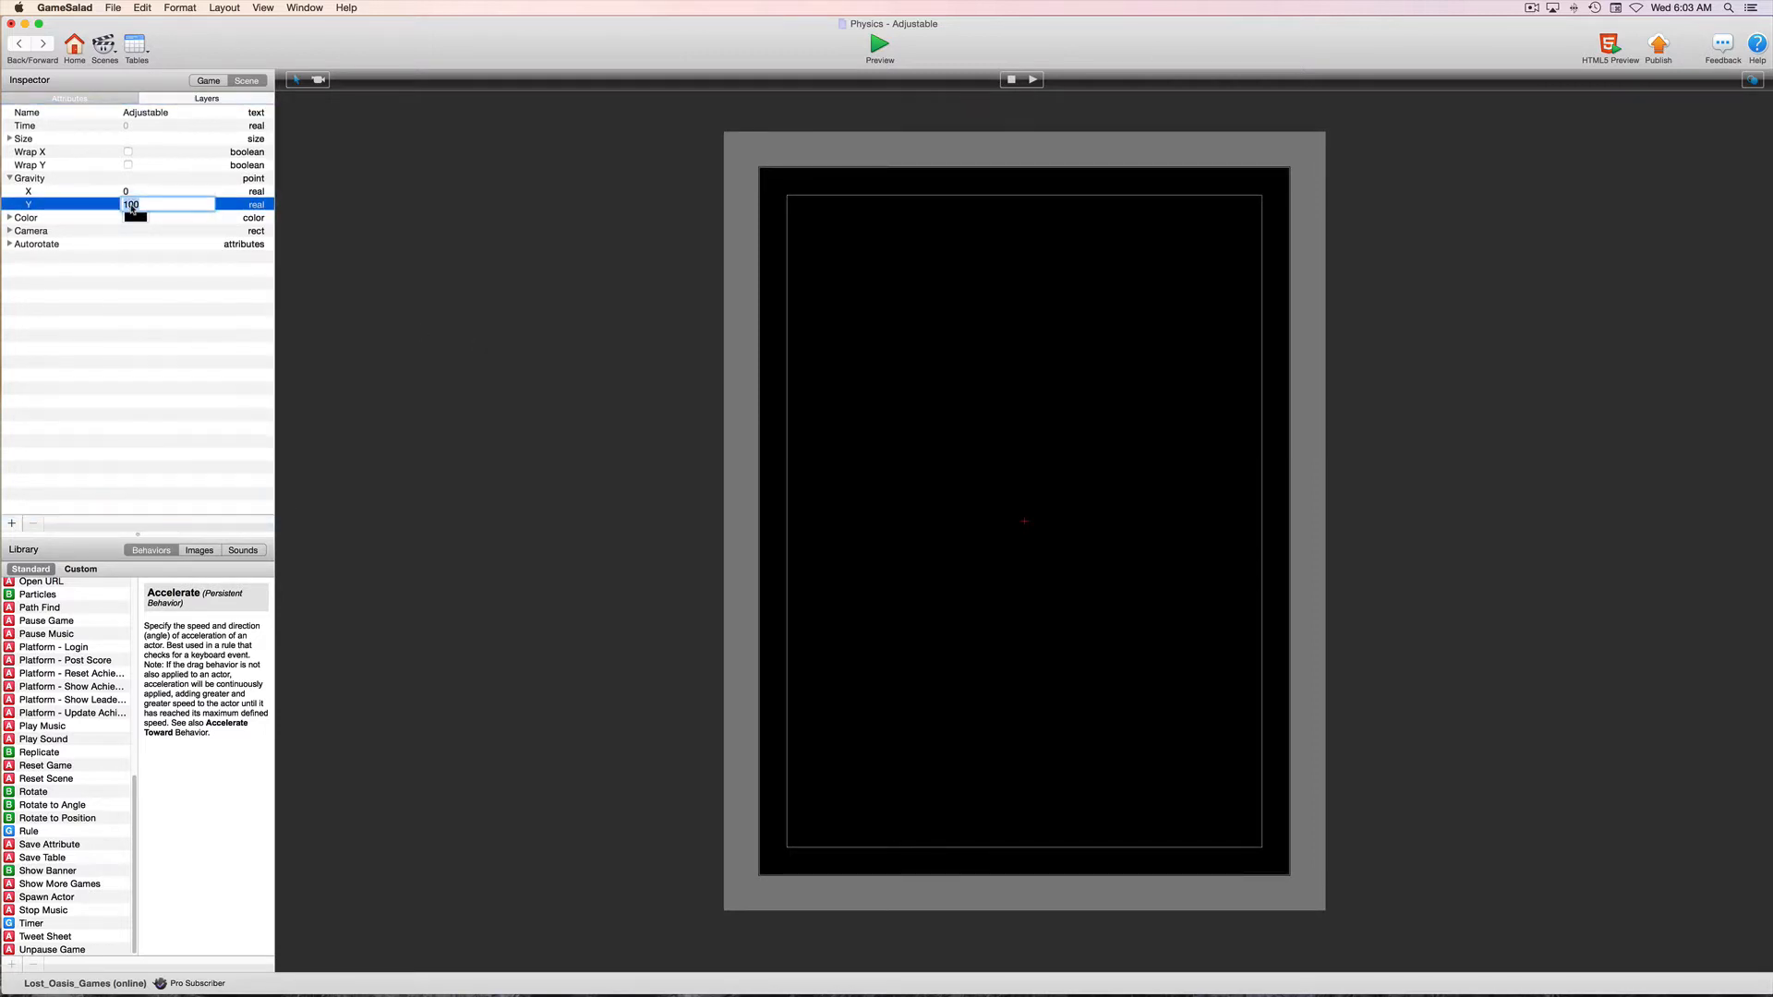
type("0")
left_click(180, 245)
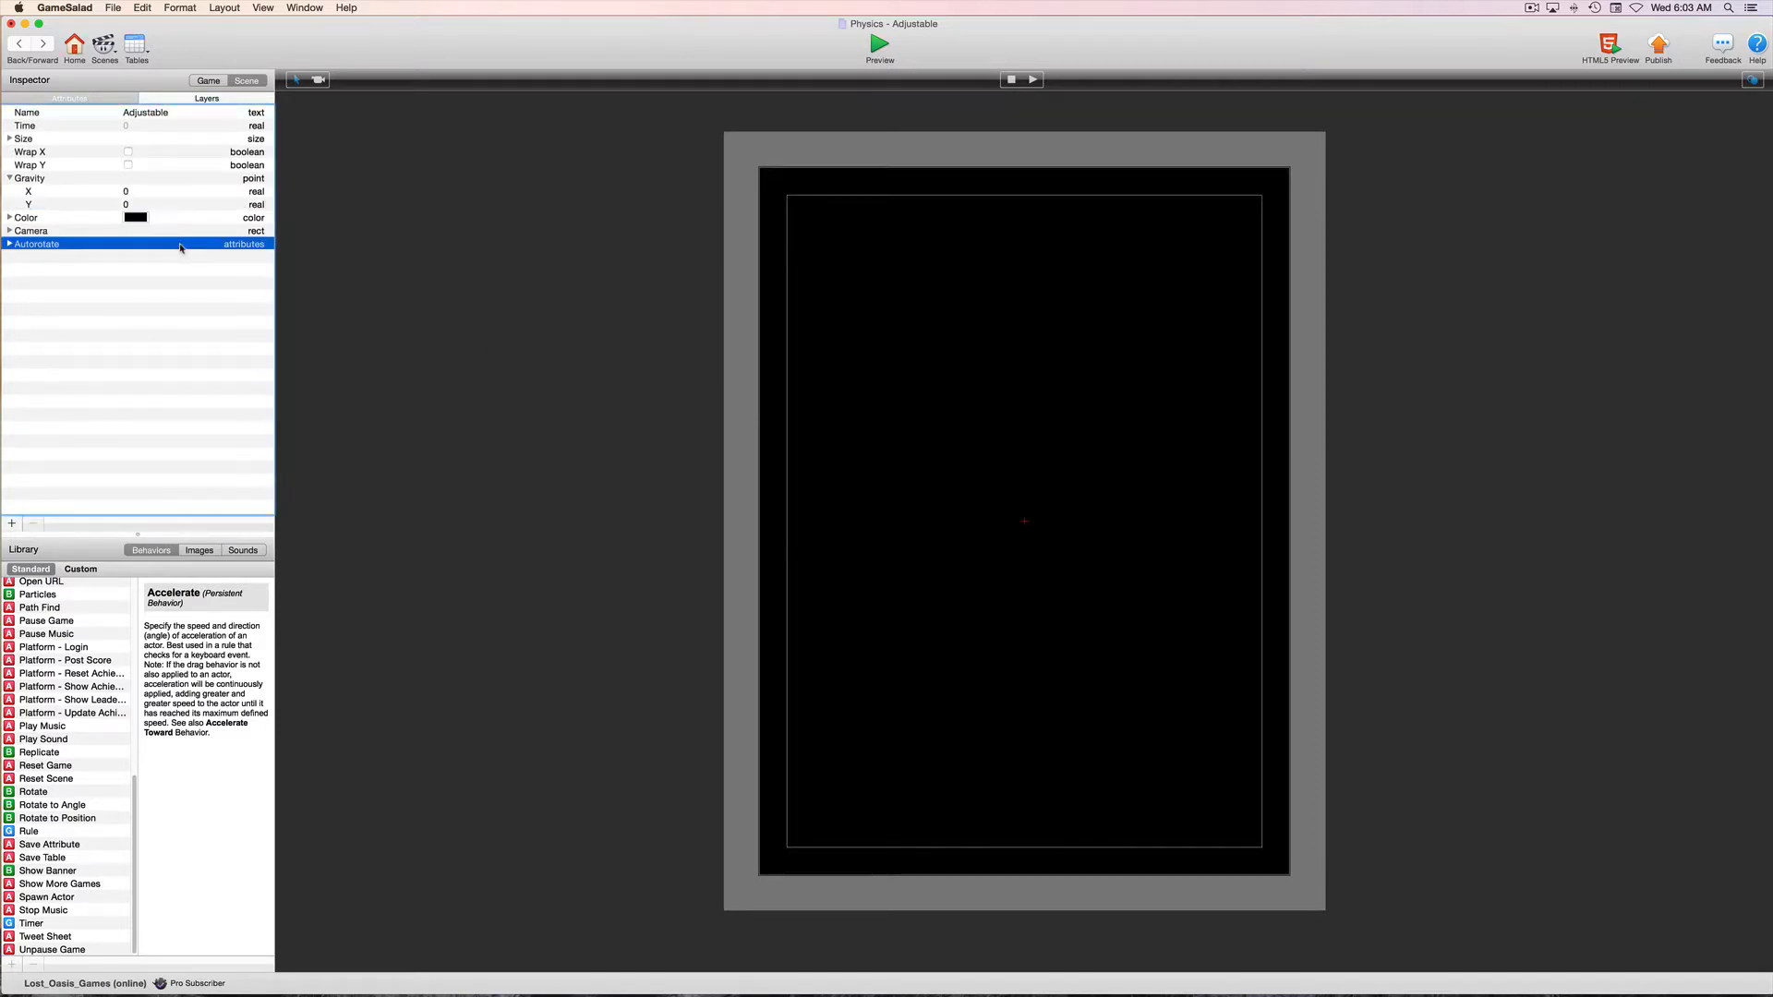
Place an instance of the Player actor at the top centre of the scene
left_click(19, 46)
double_click(53, 132)
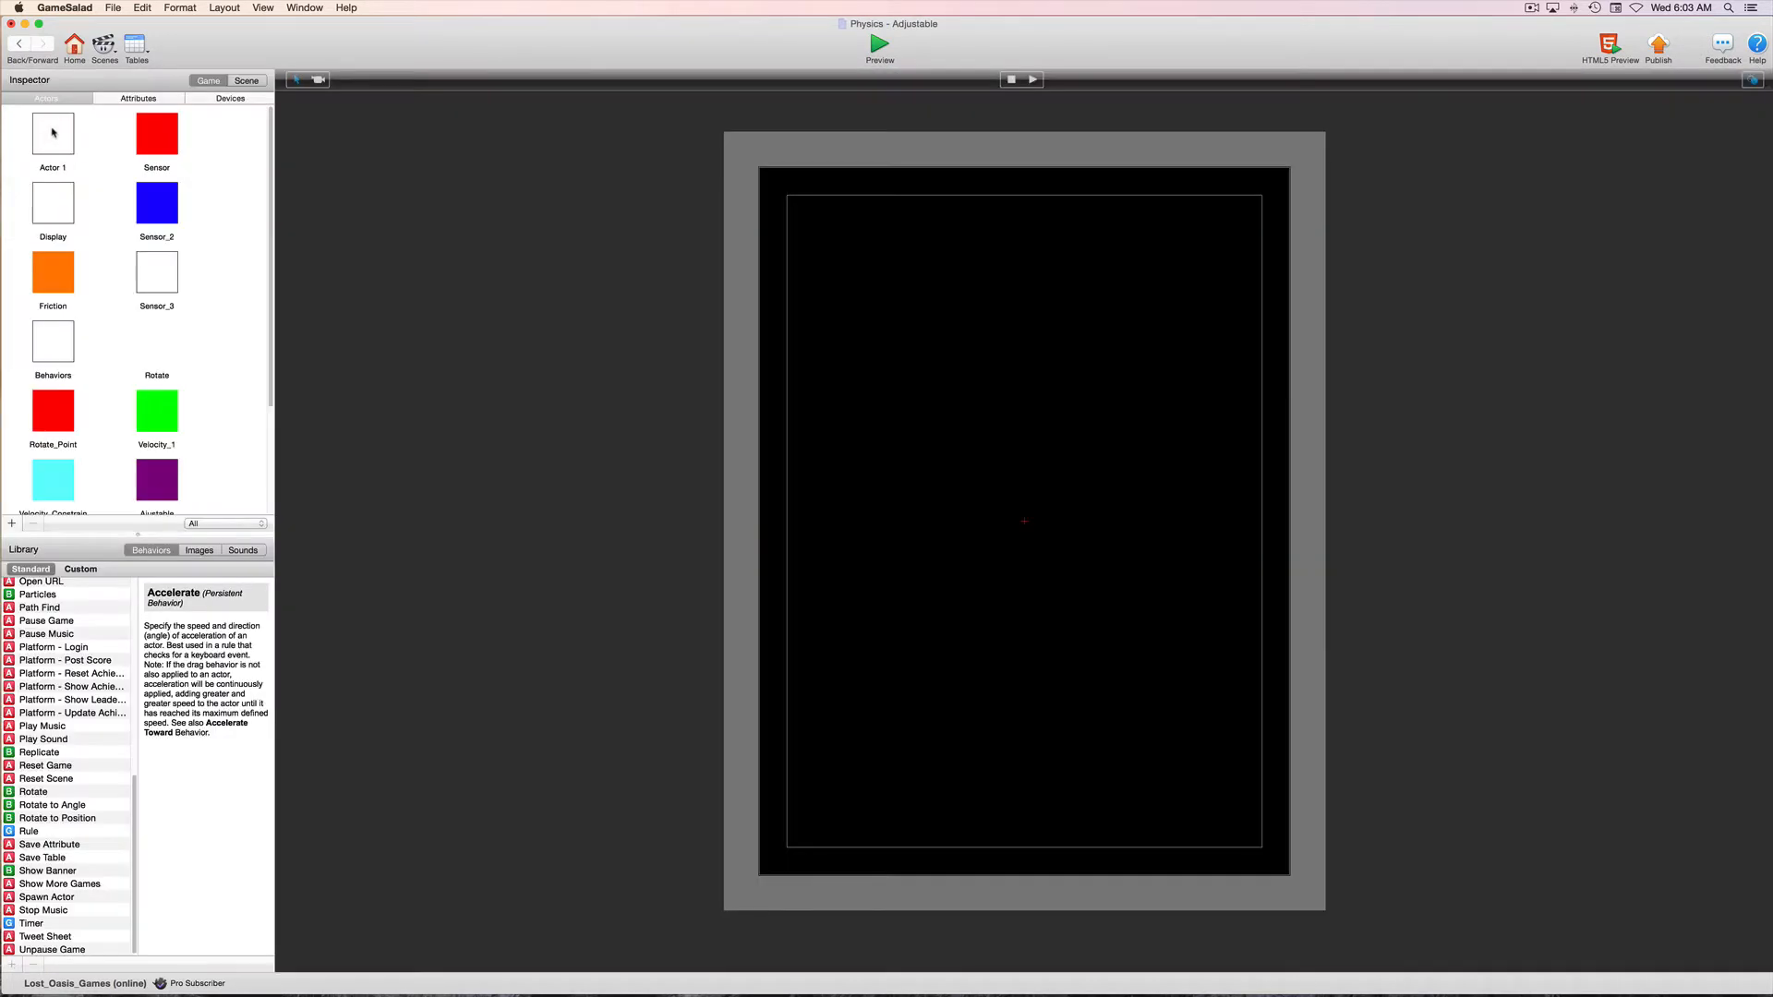
scroll(185, 343, "down", 5)
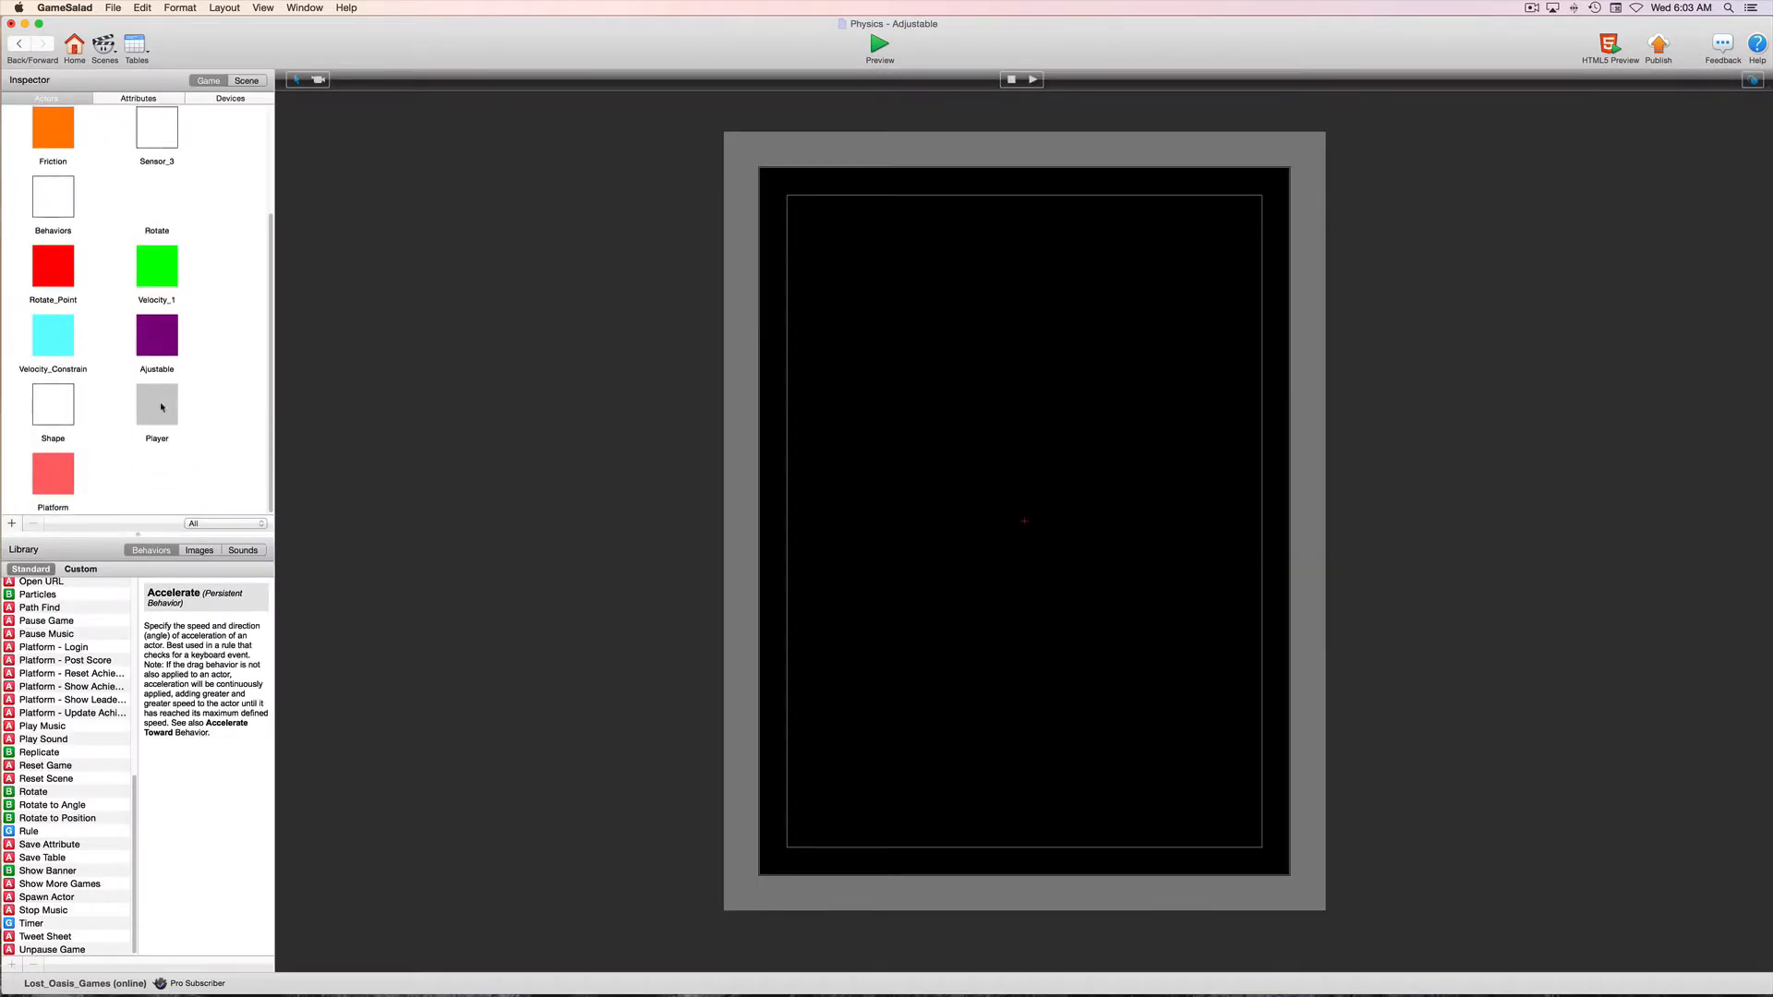
left_click(157, 411)
left_click_drag(157, 410, 1030, 220)
left_click(1025, 242)
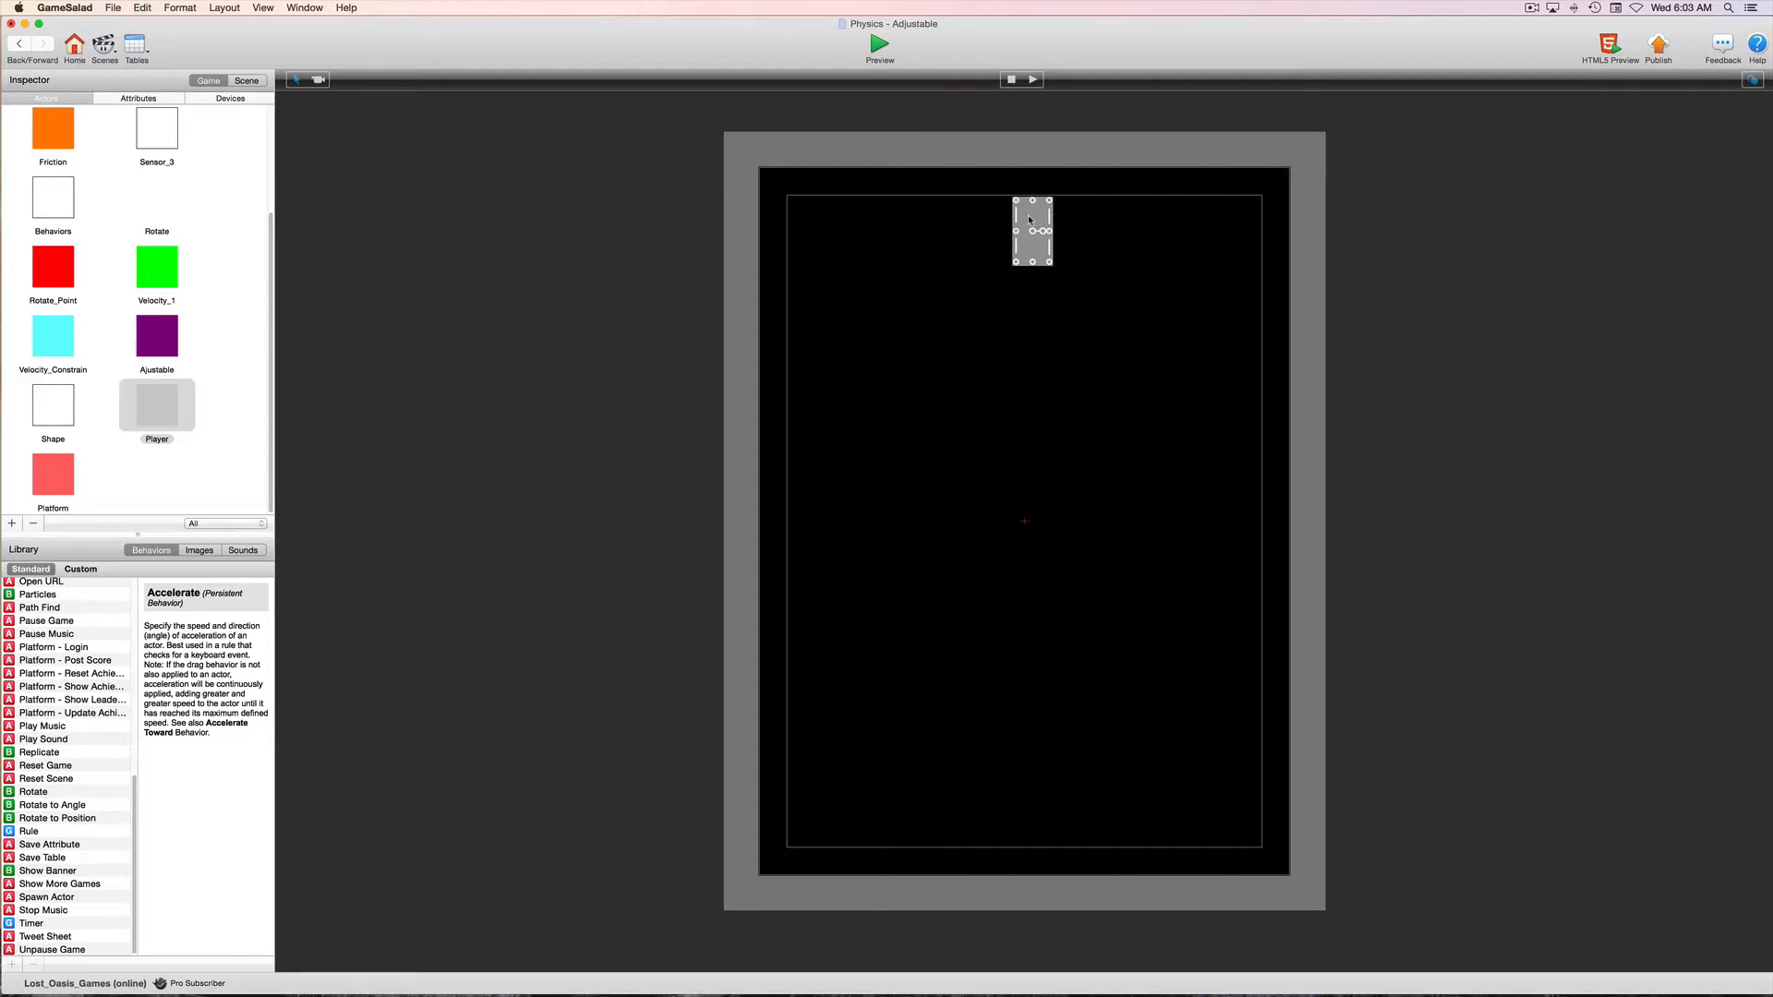
Turn off the Movable physics attribute of the placed Player instance and return to the scene
double_click(1029, 222)
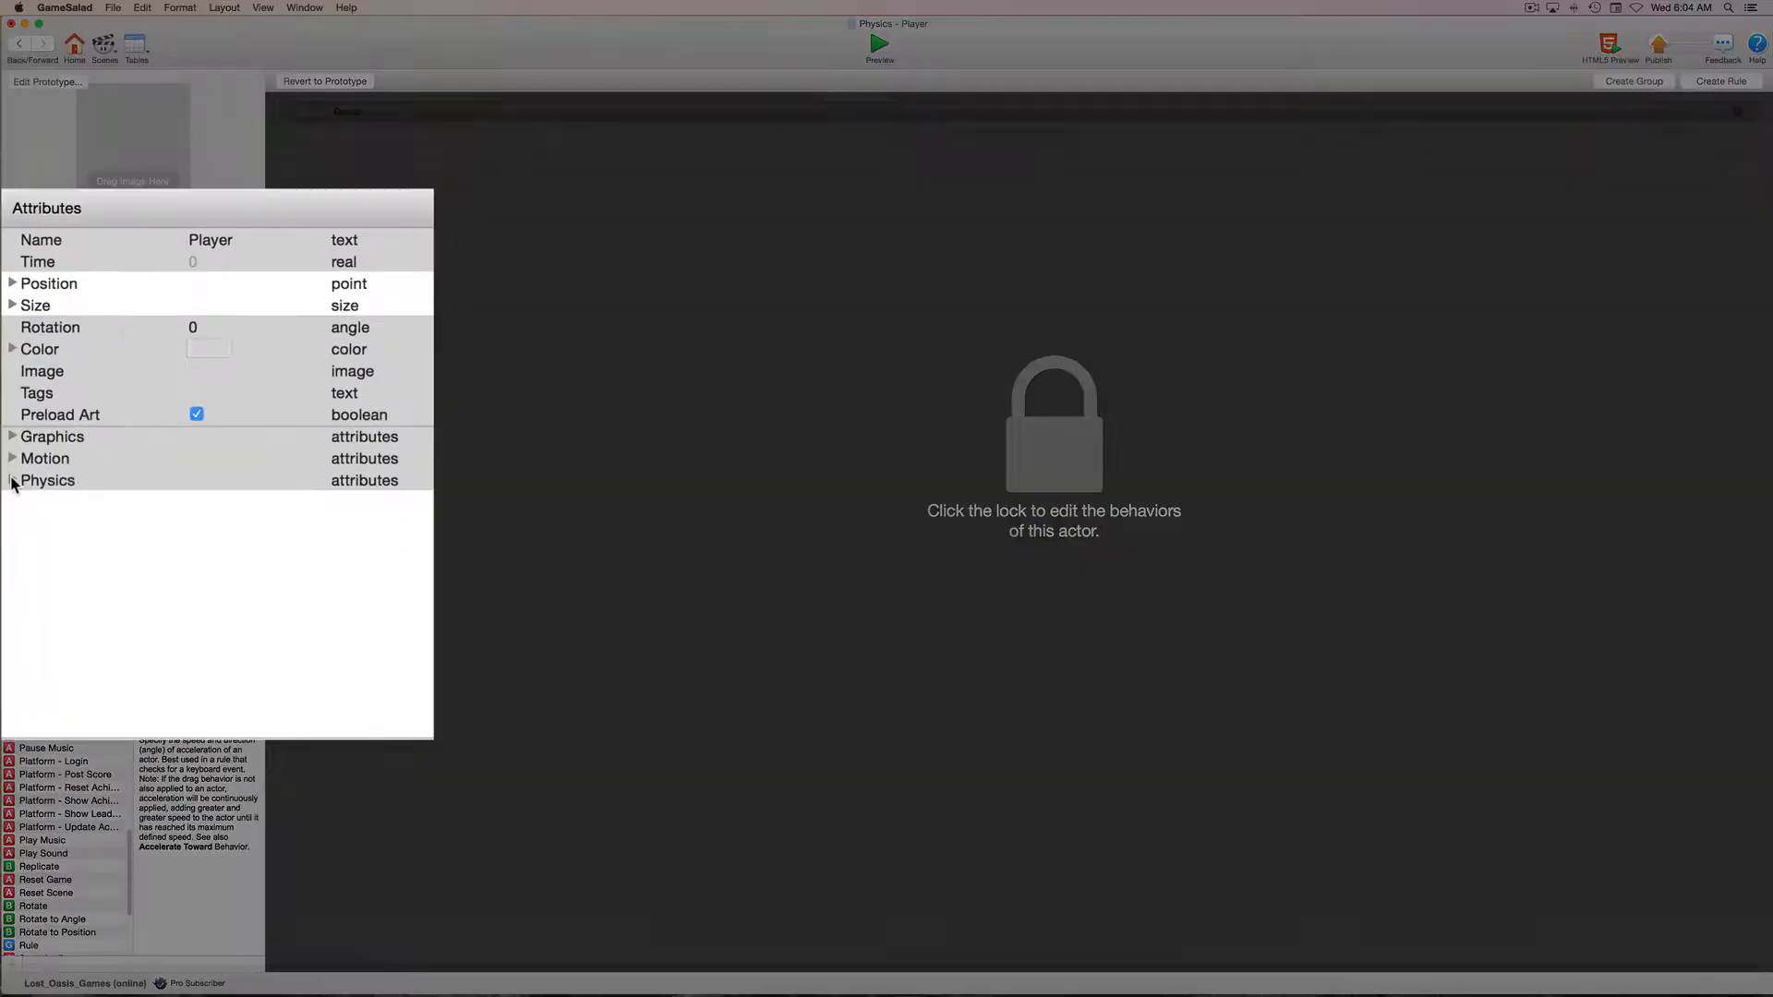
left_click(11, 475)
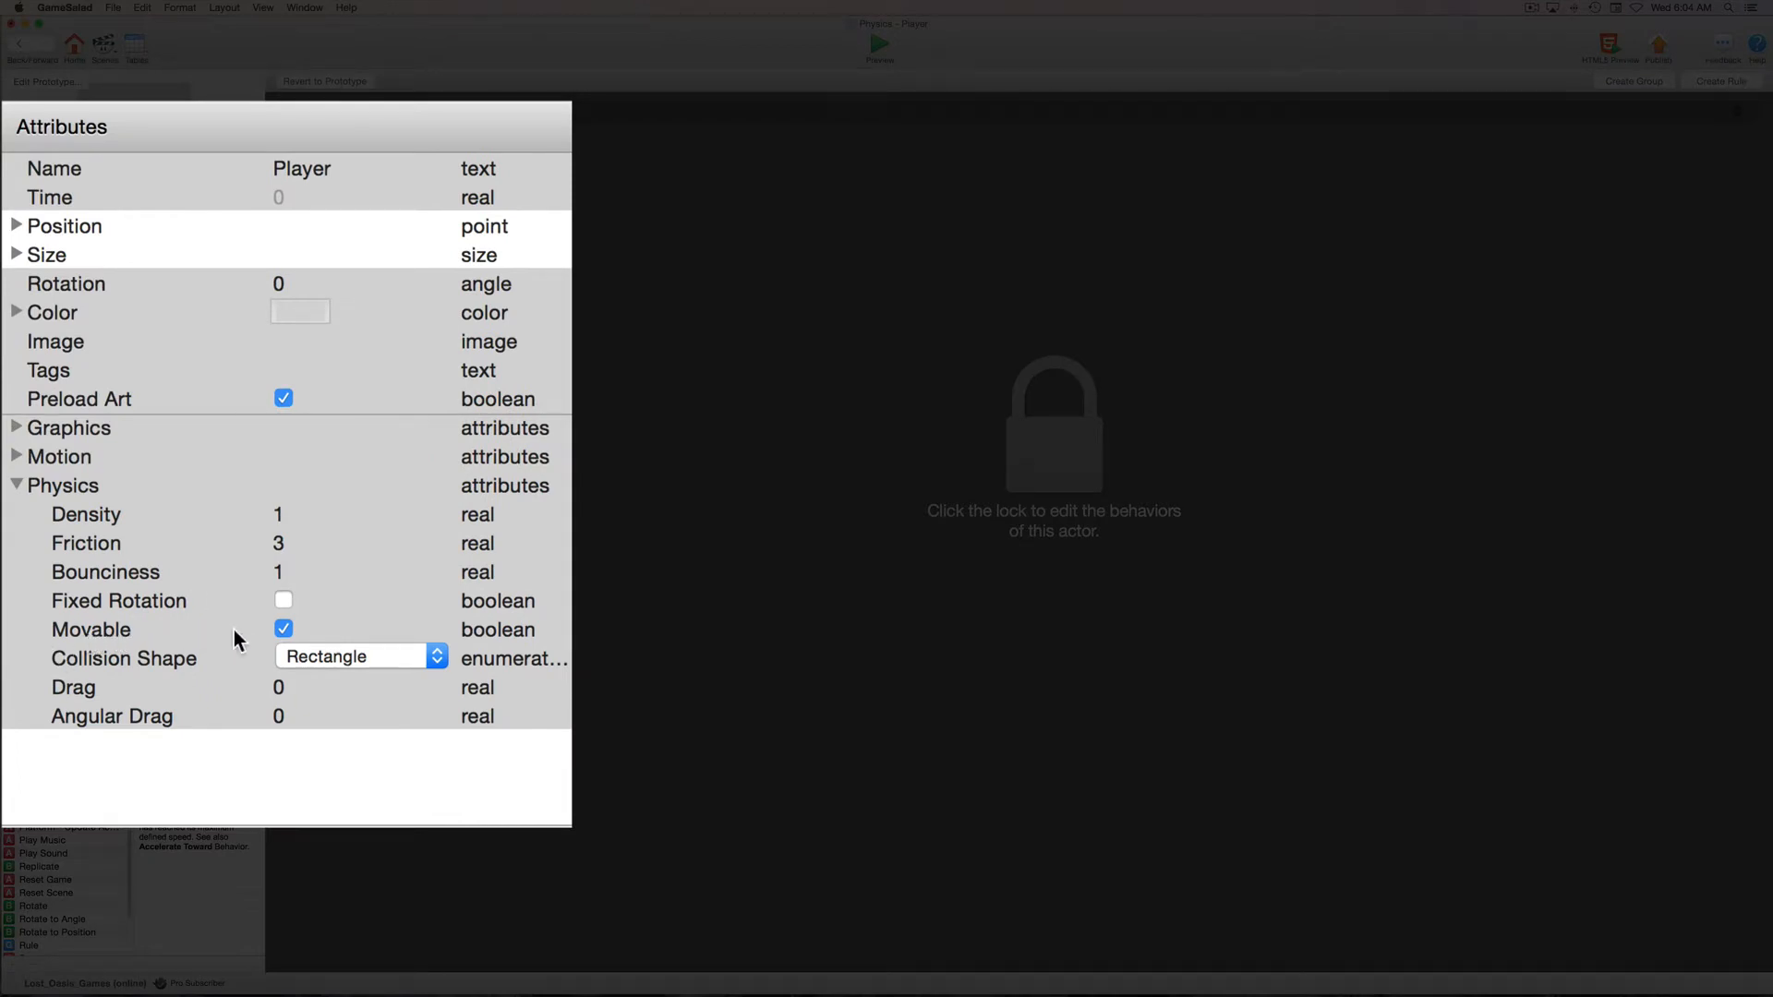
left_click(283, 629)
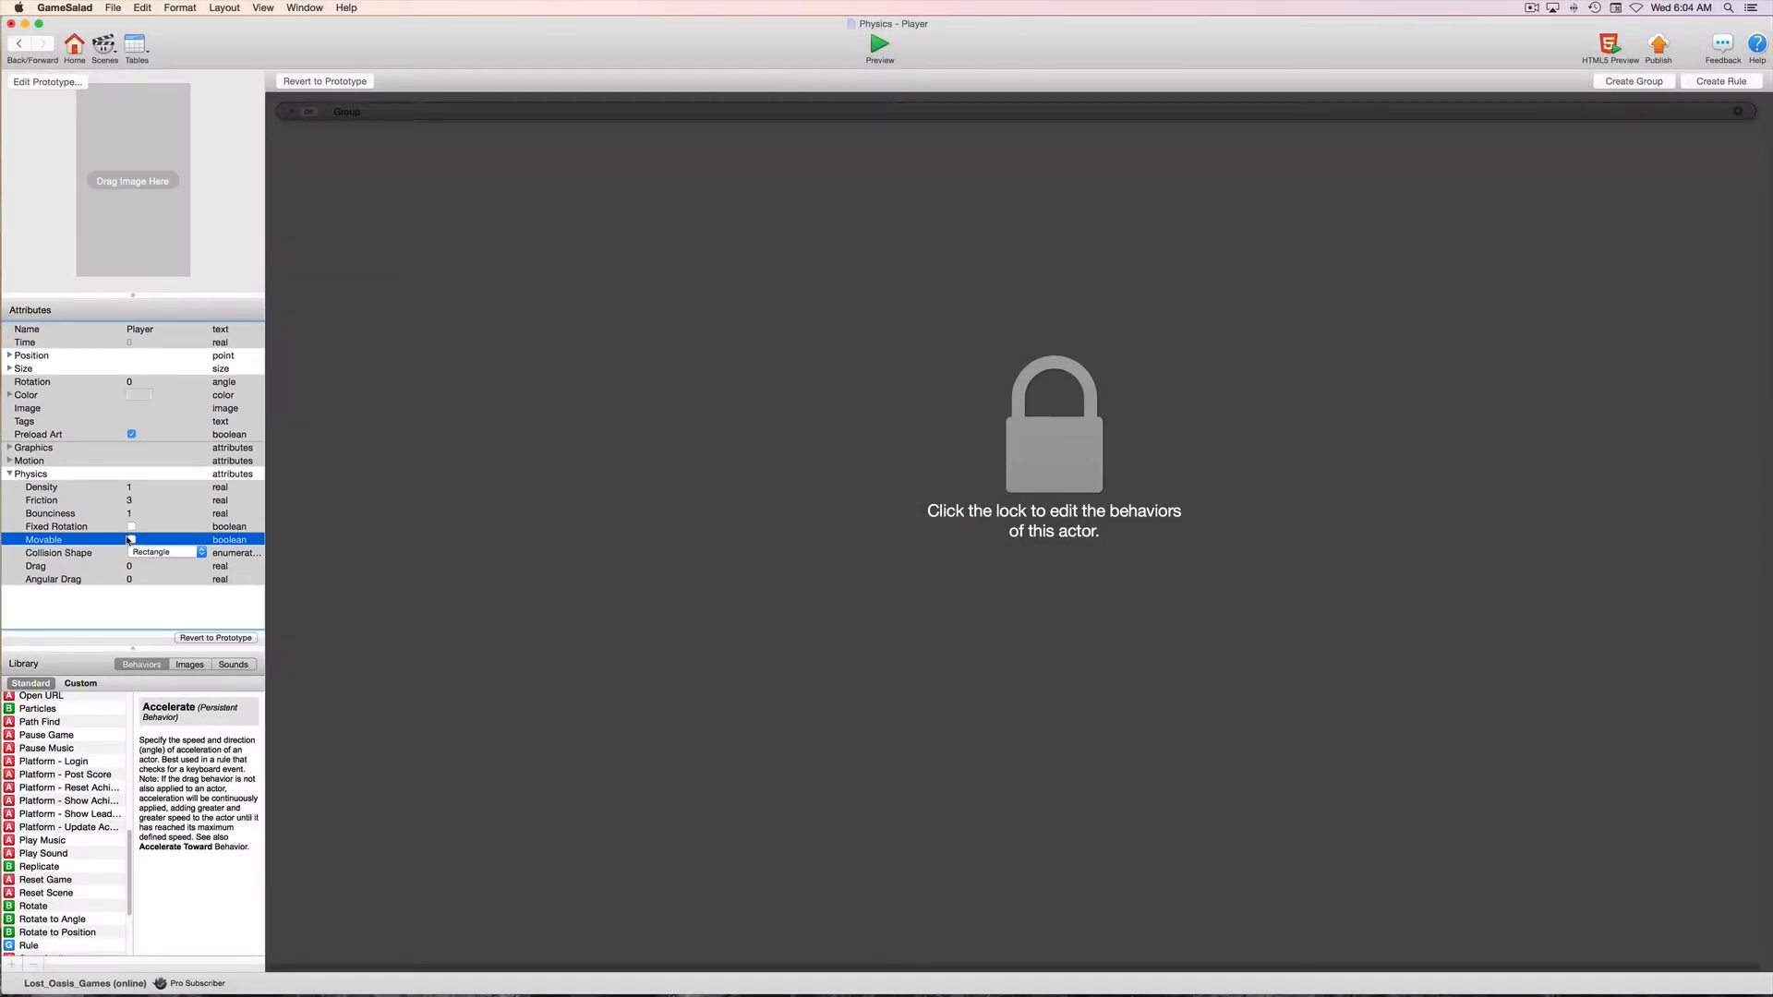
left_click(18, 43)
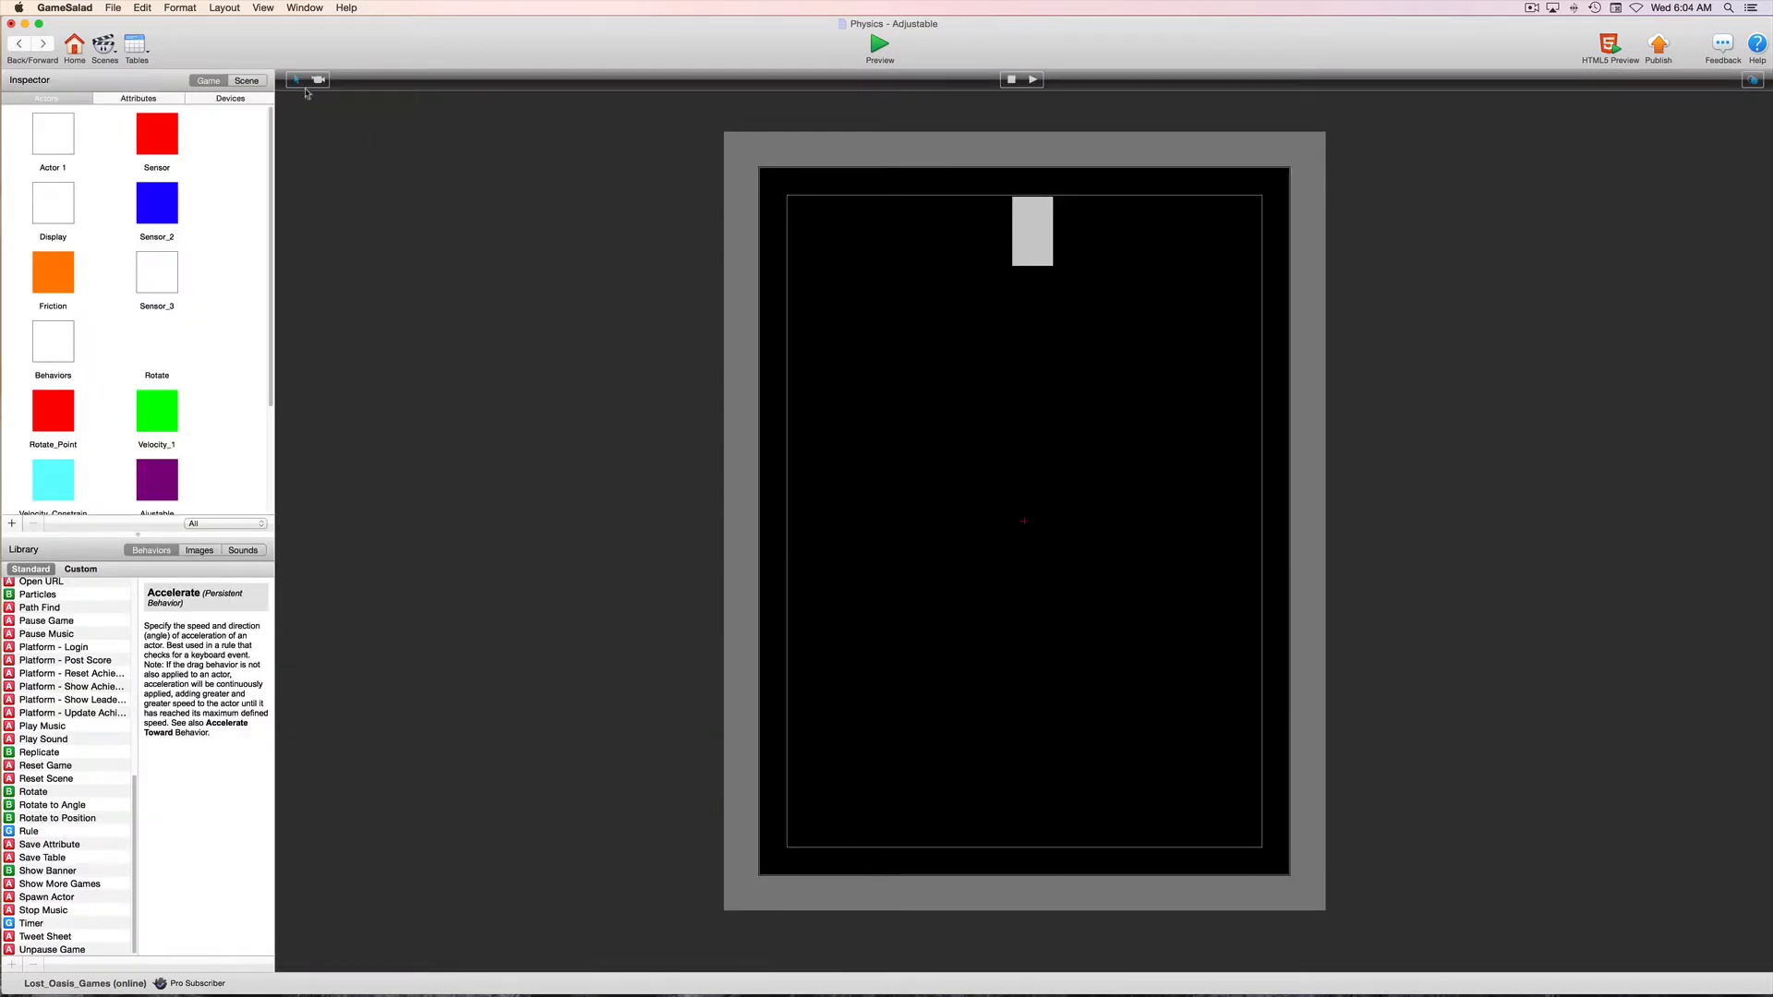
Set the Adjustable scene's Y gravity to 100
left_click(247, 82)
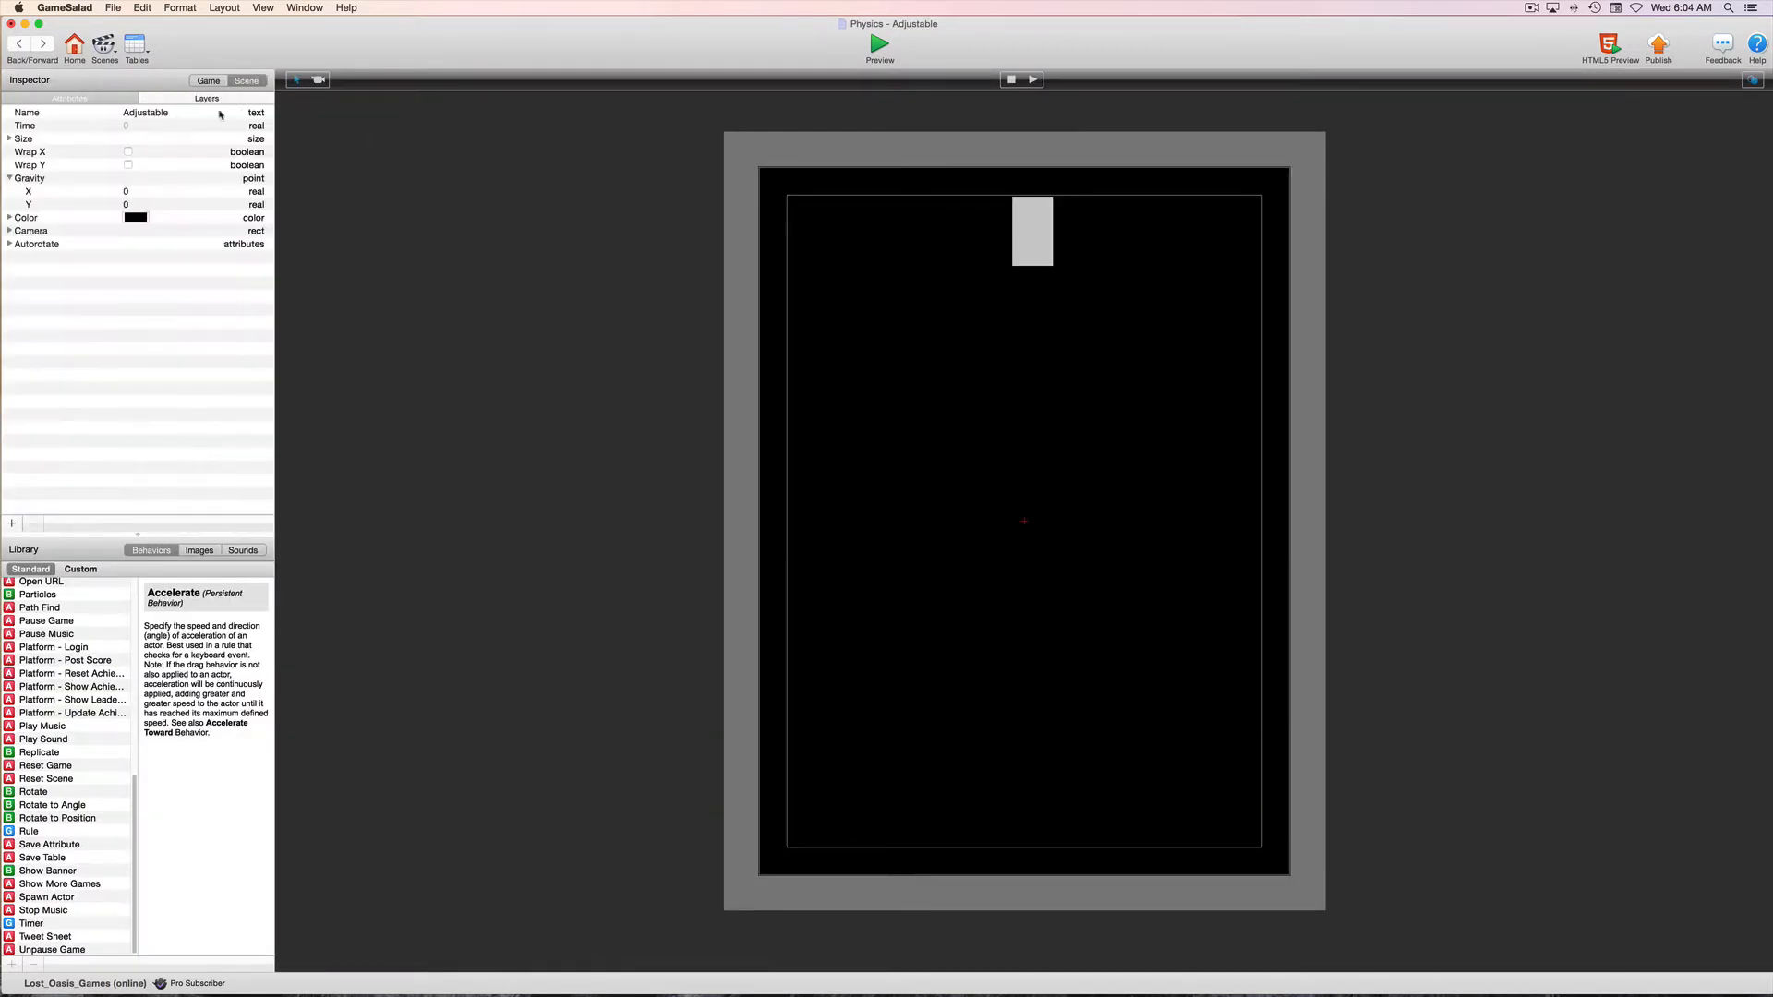
double_click(126, 204)
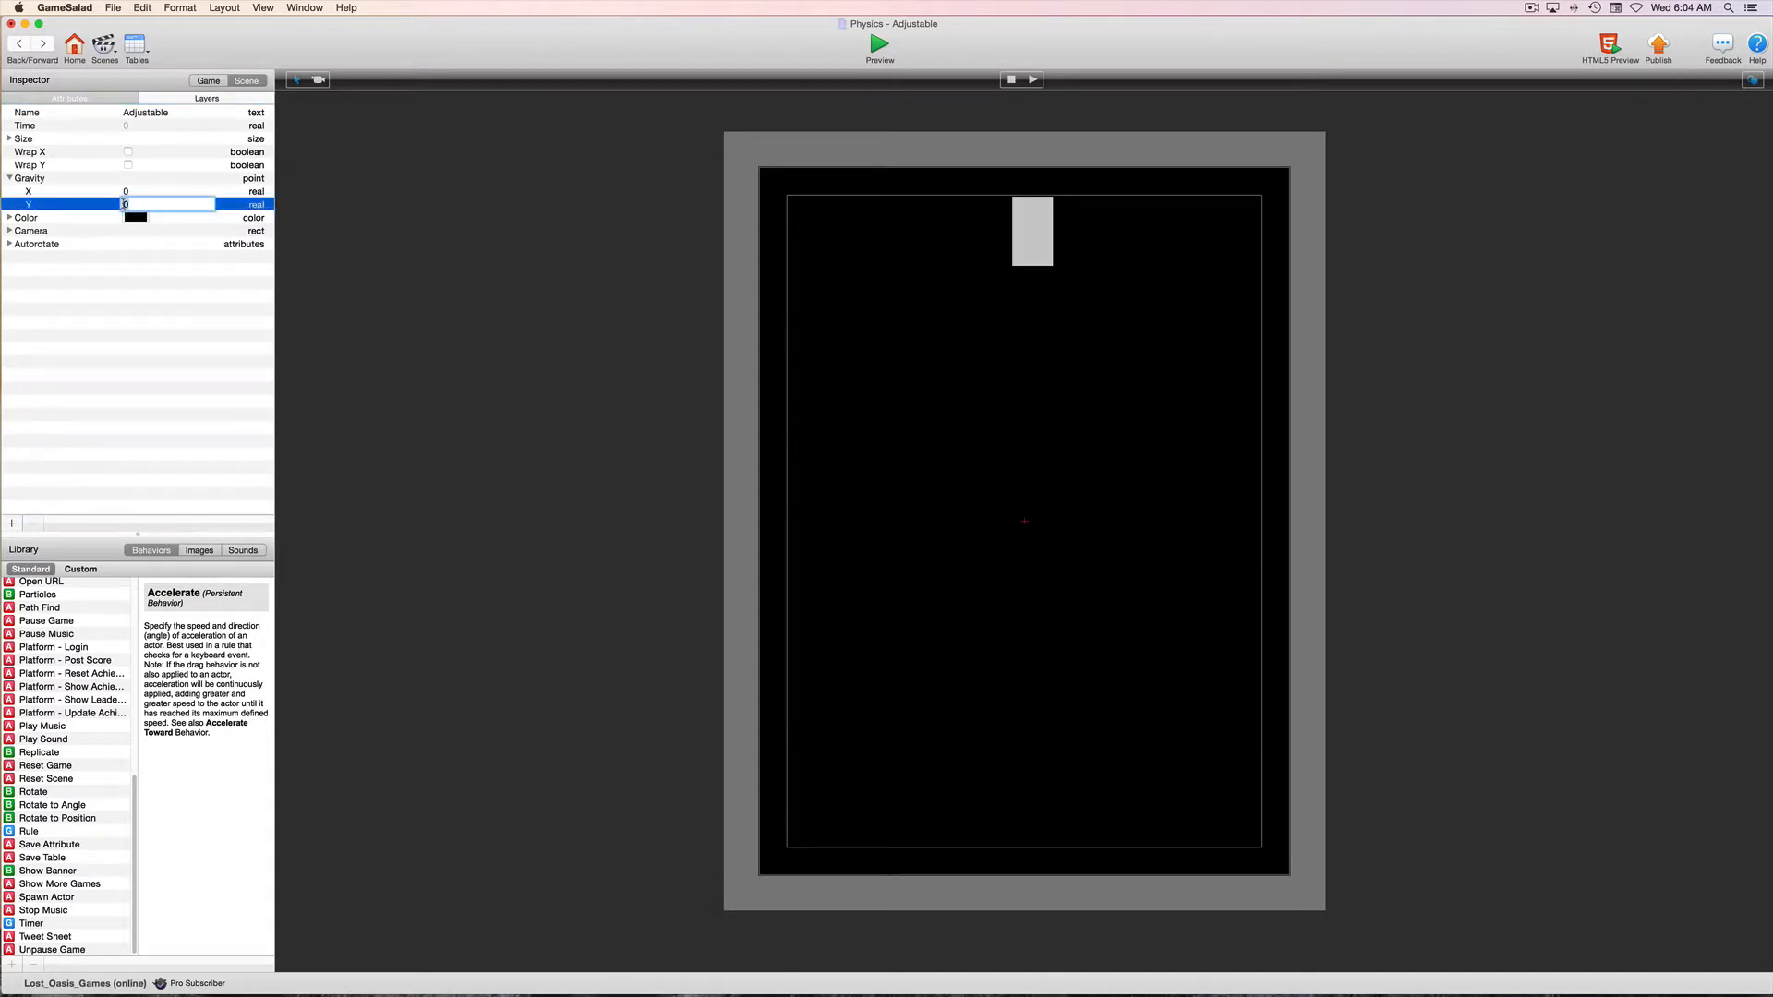
type("100")
key("Return")
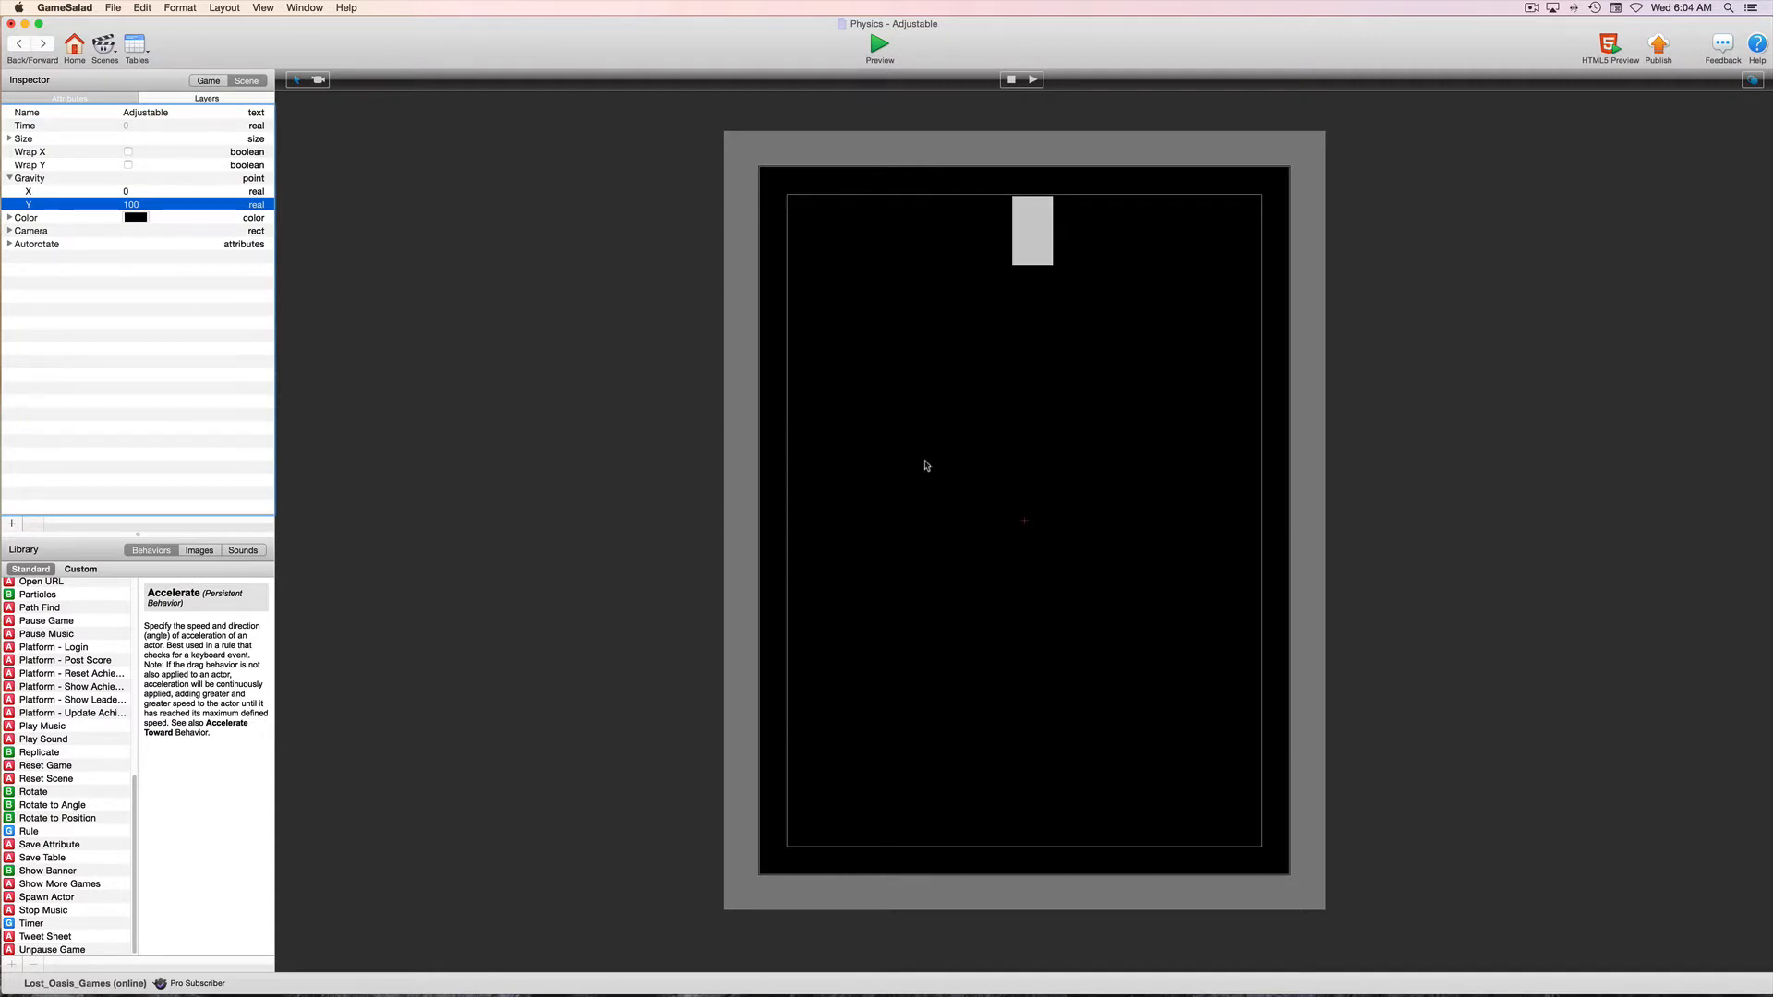
Check the Player instance's physics attributes, and preview the scene to see how the actor responds to gravity
left_click(1076, 252)
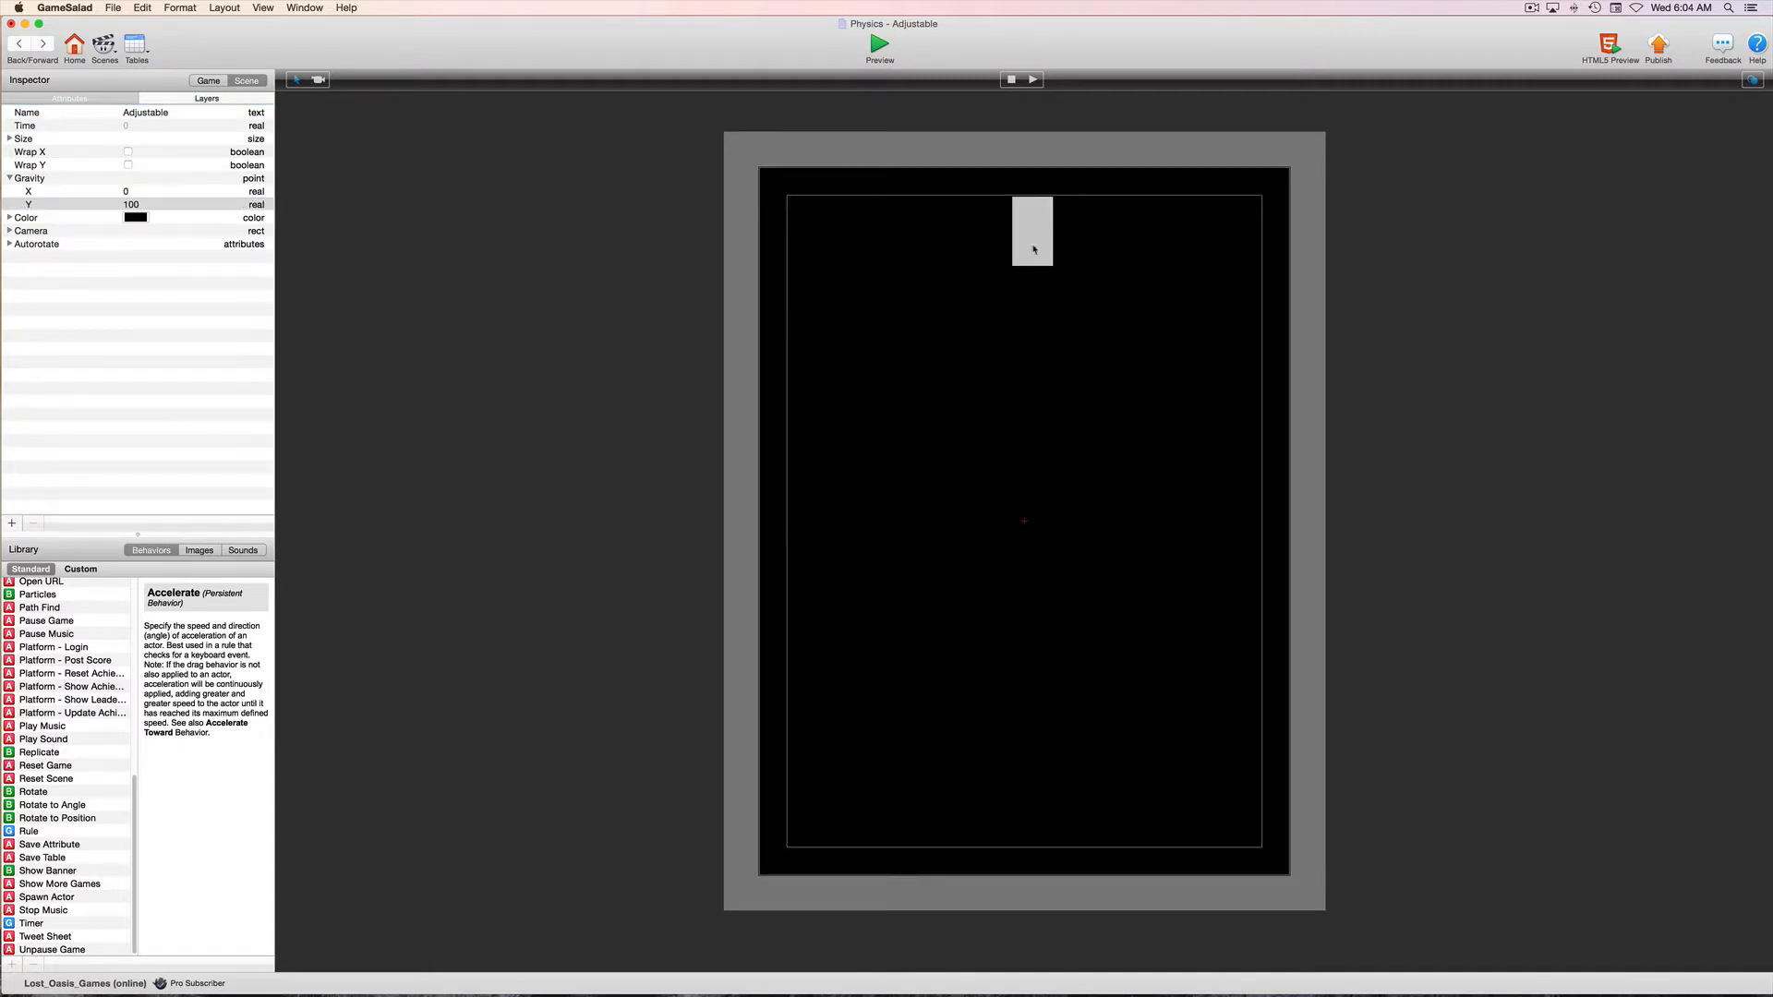
double_click(1031, 249)
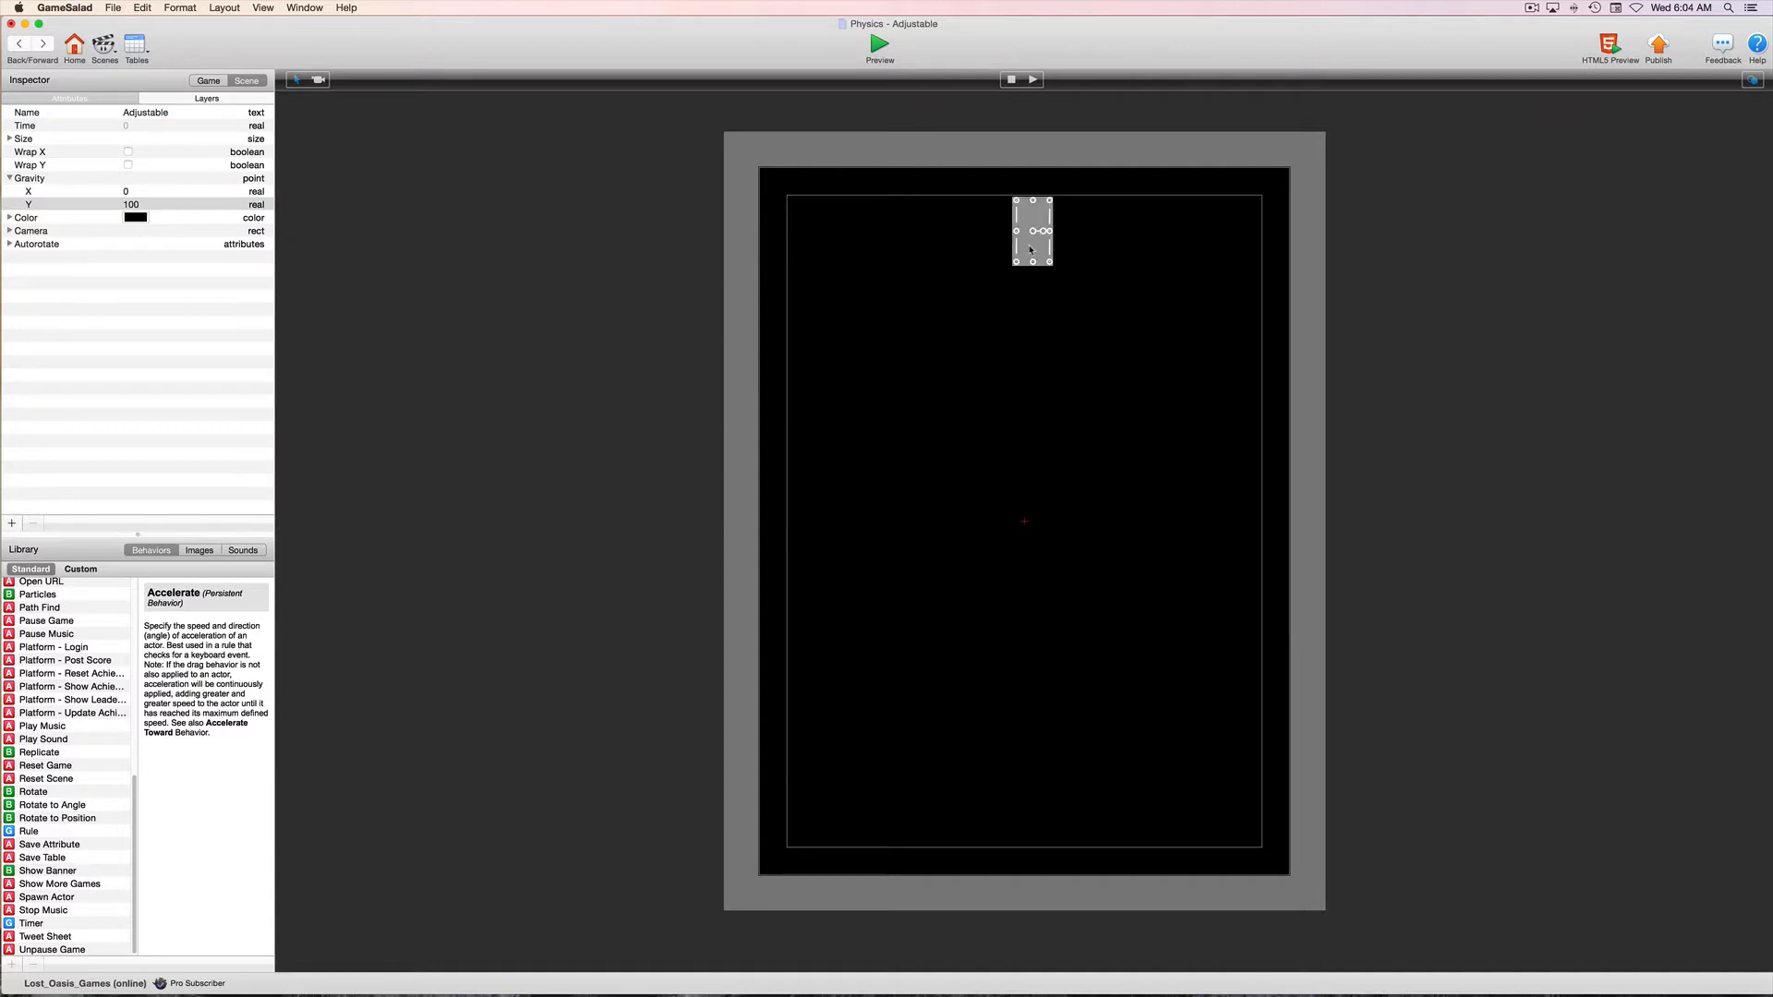
left_click(19, 44)
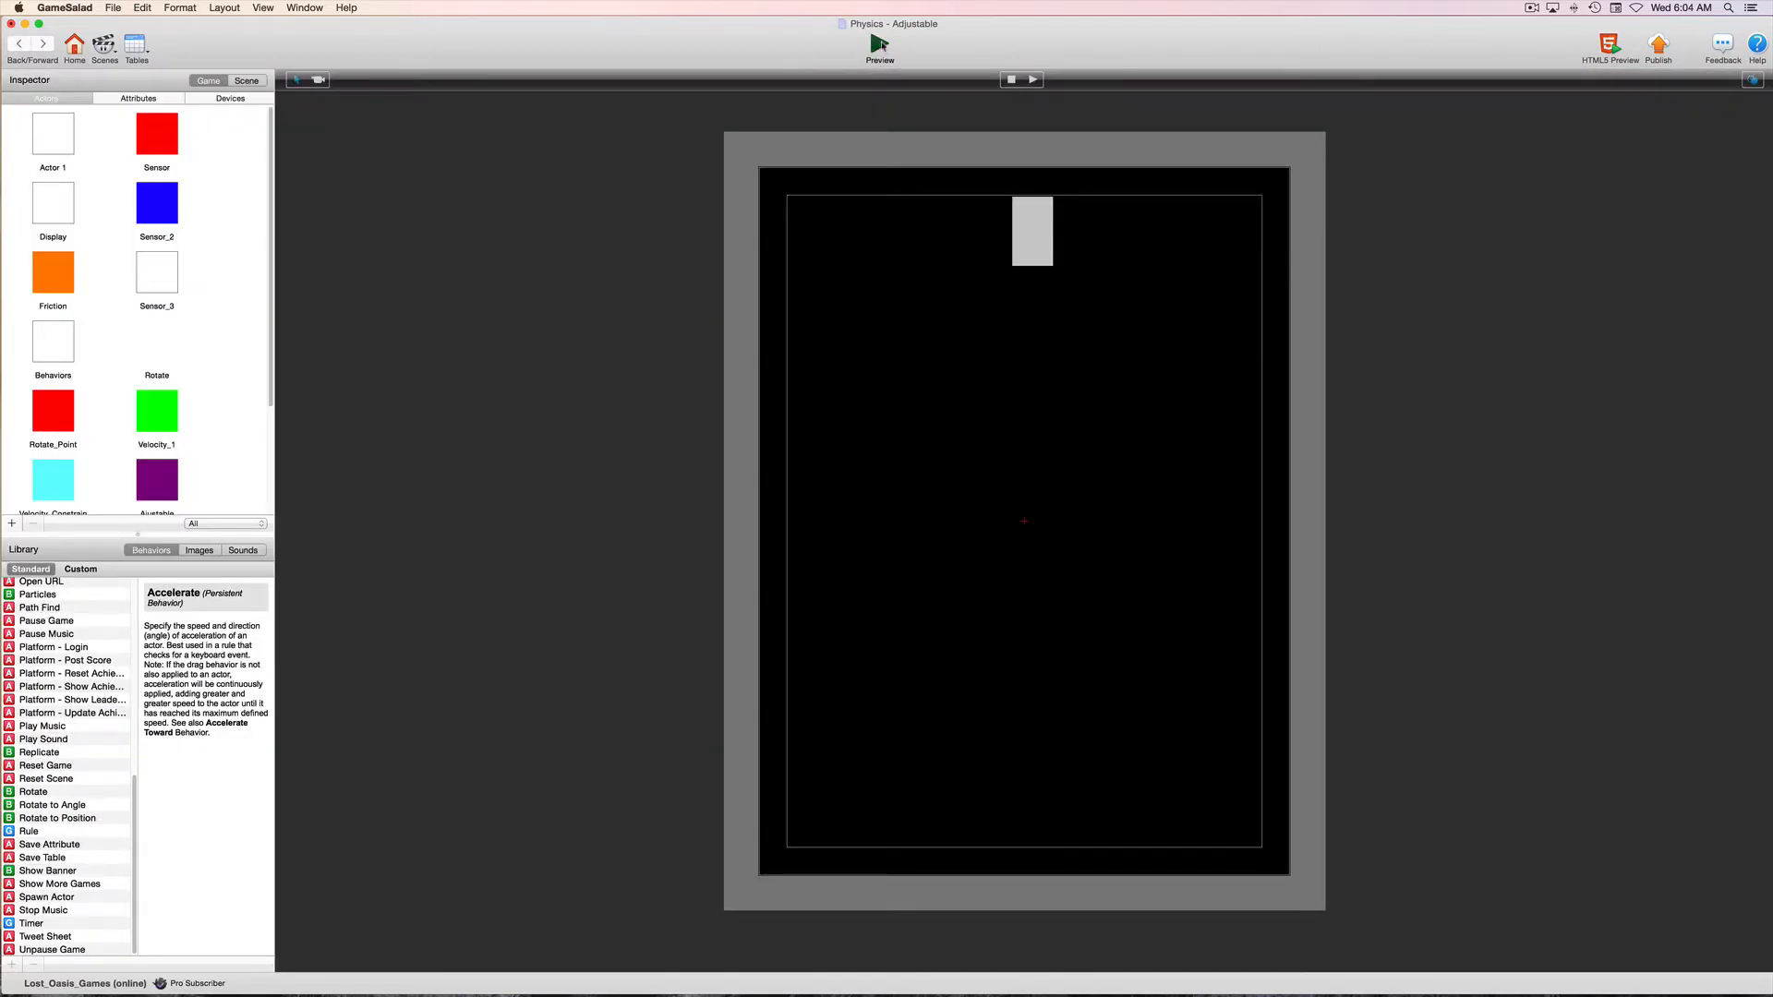
left_click(880, 43)
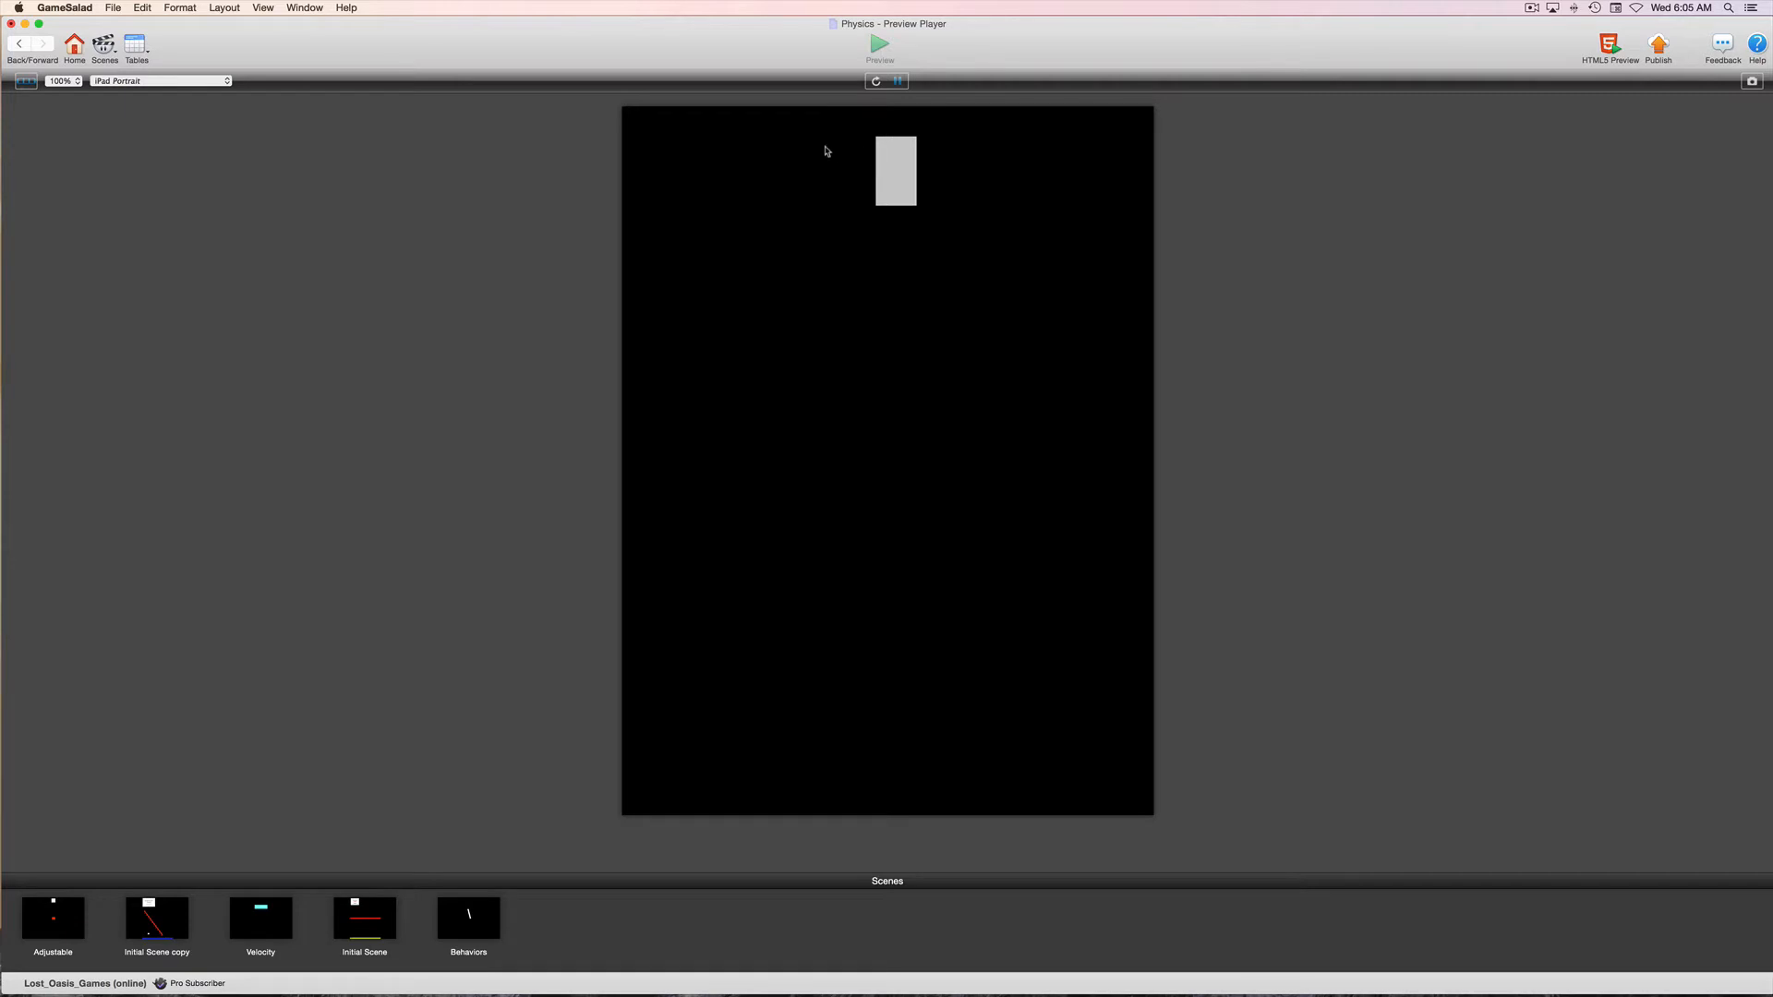
left_click(17, 46)
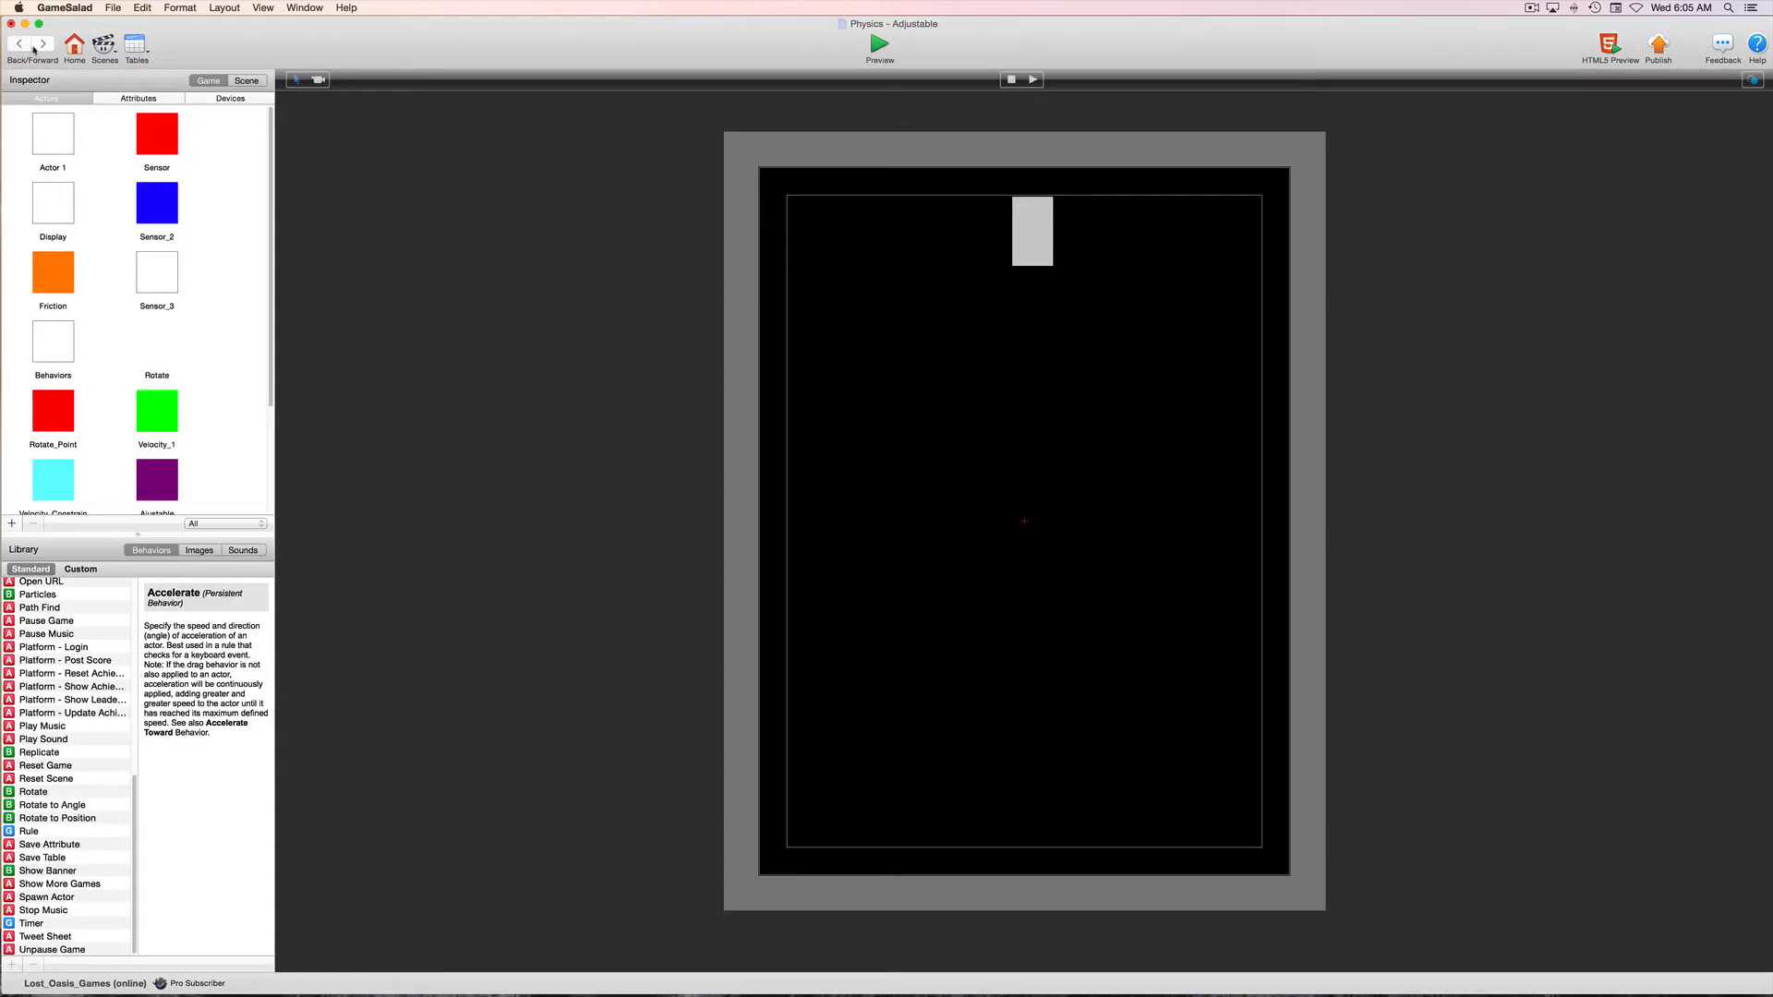
Make the placed Player instance movable and preview the scene
double_click(1039, 226)
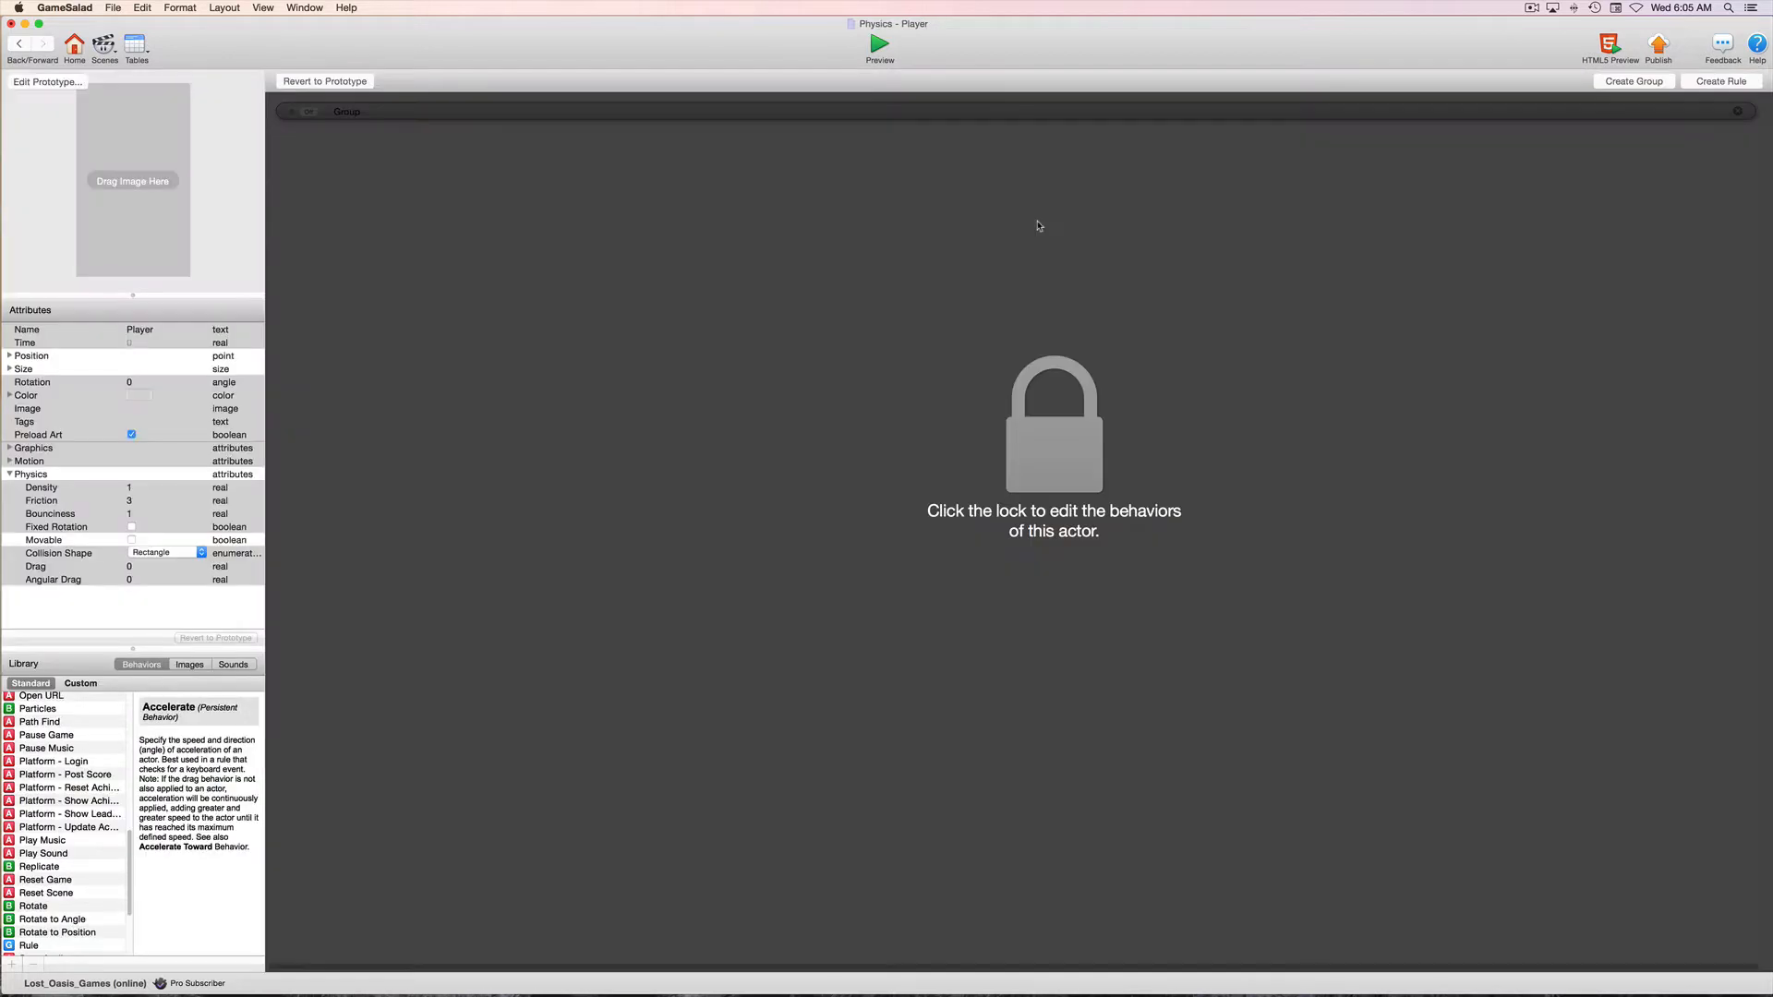
left_click(132, 541)
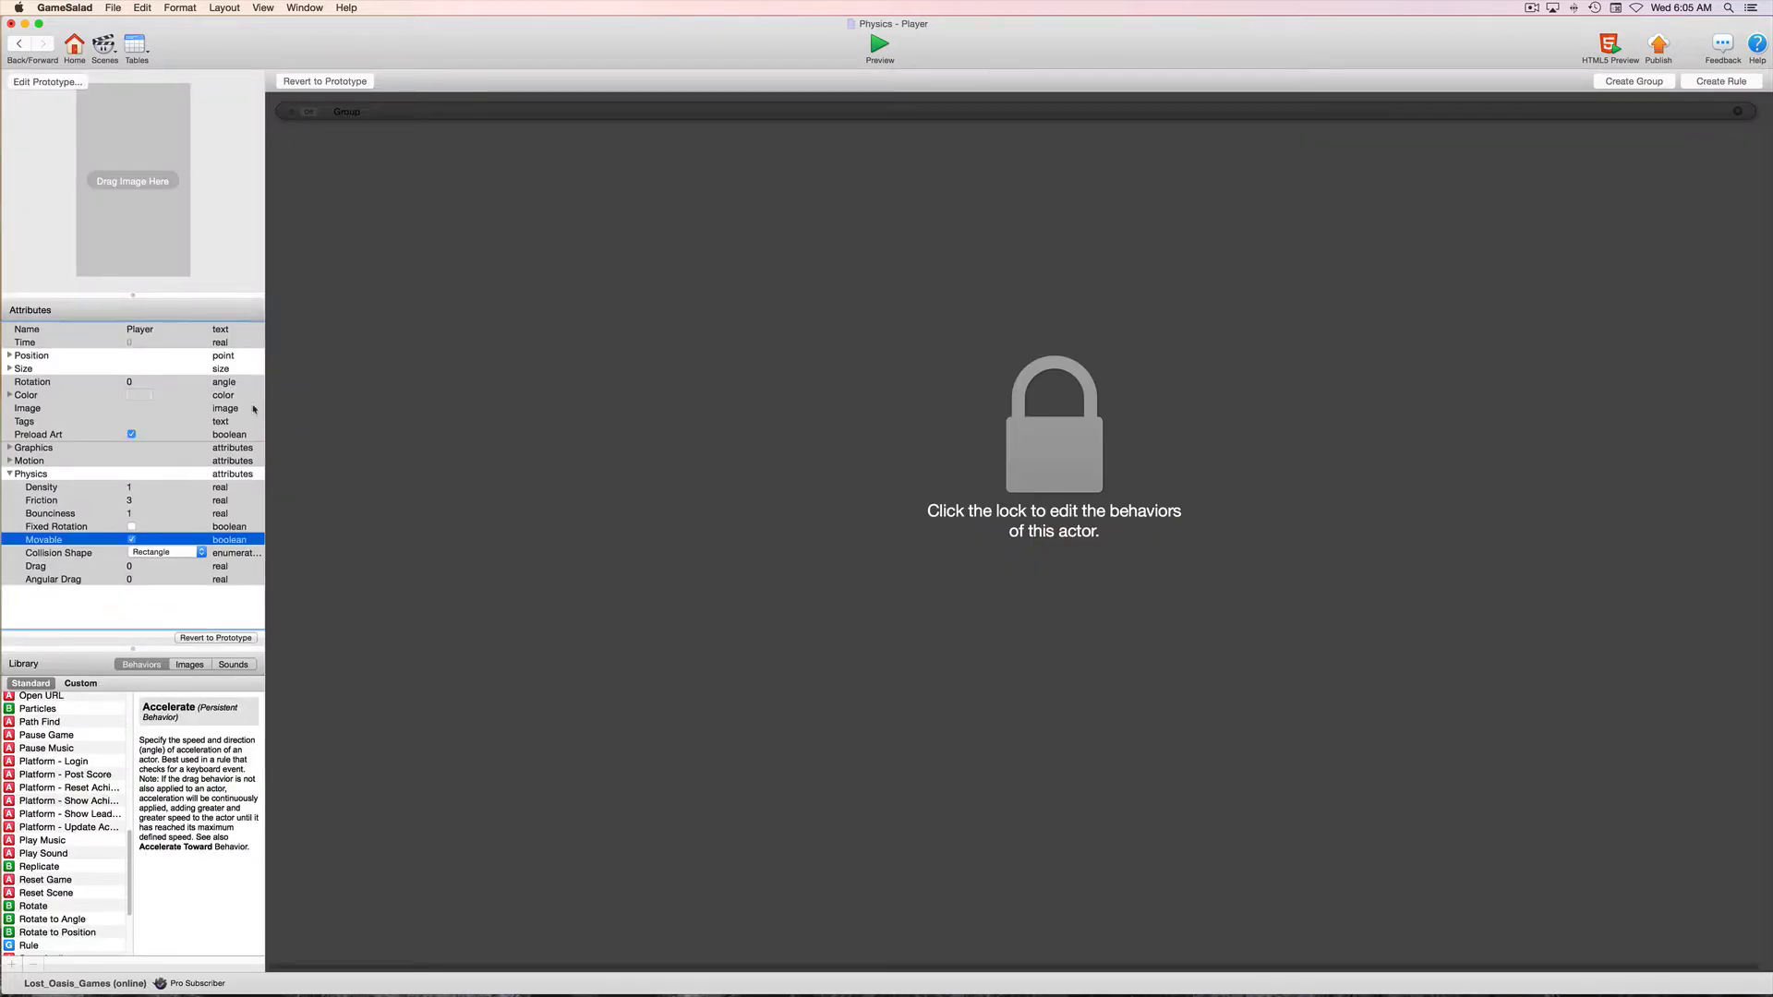
left_click(17, 45)
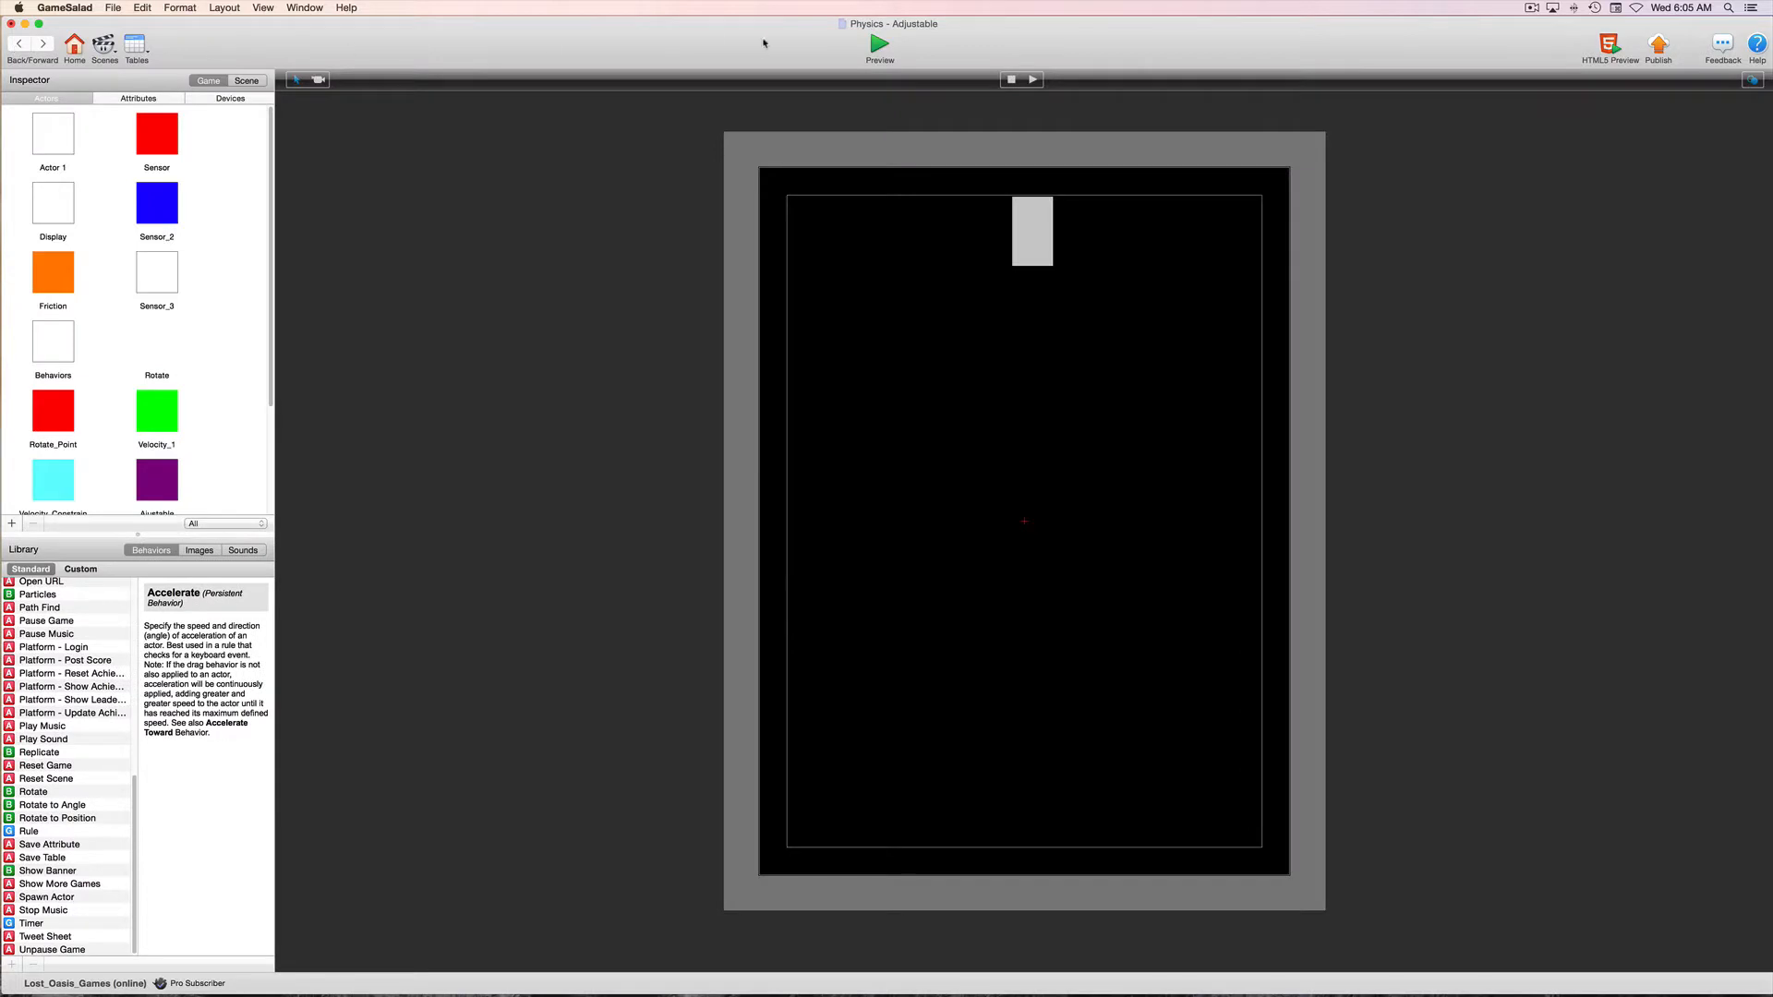
left_click(880, 44)
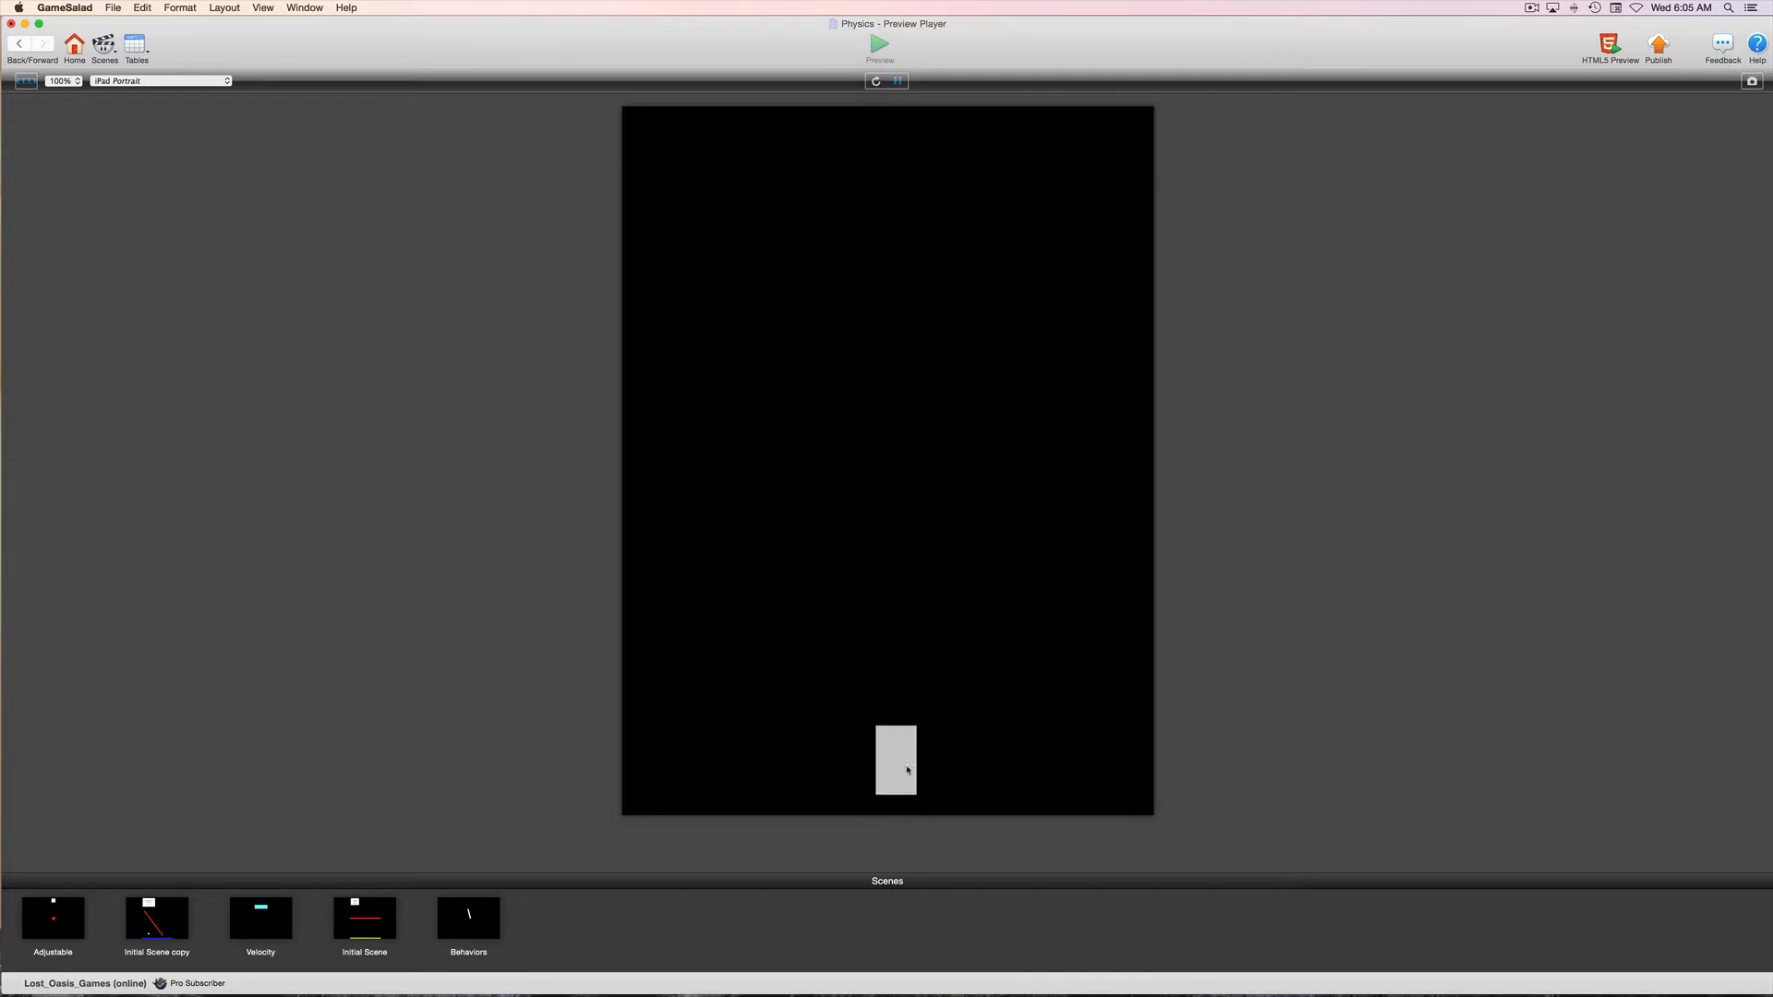
left_click(18, 44)
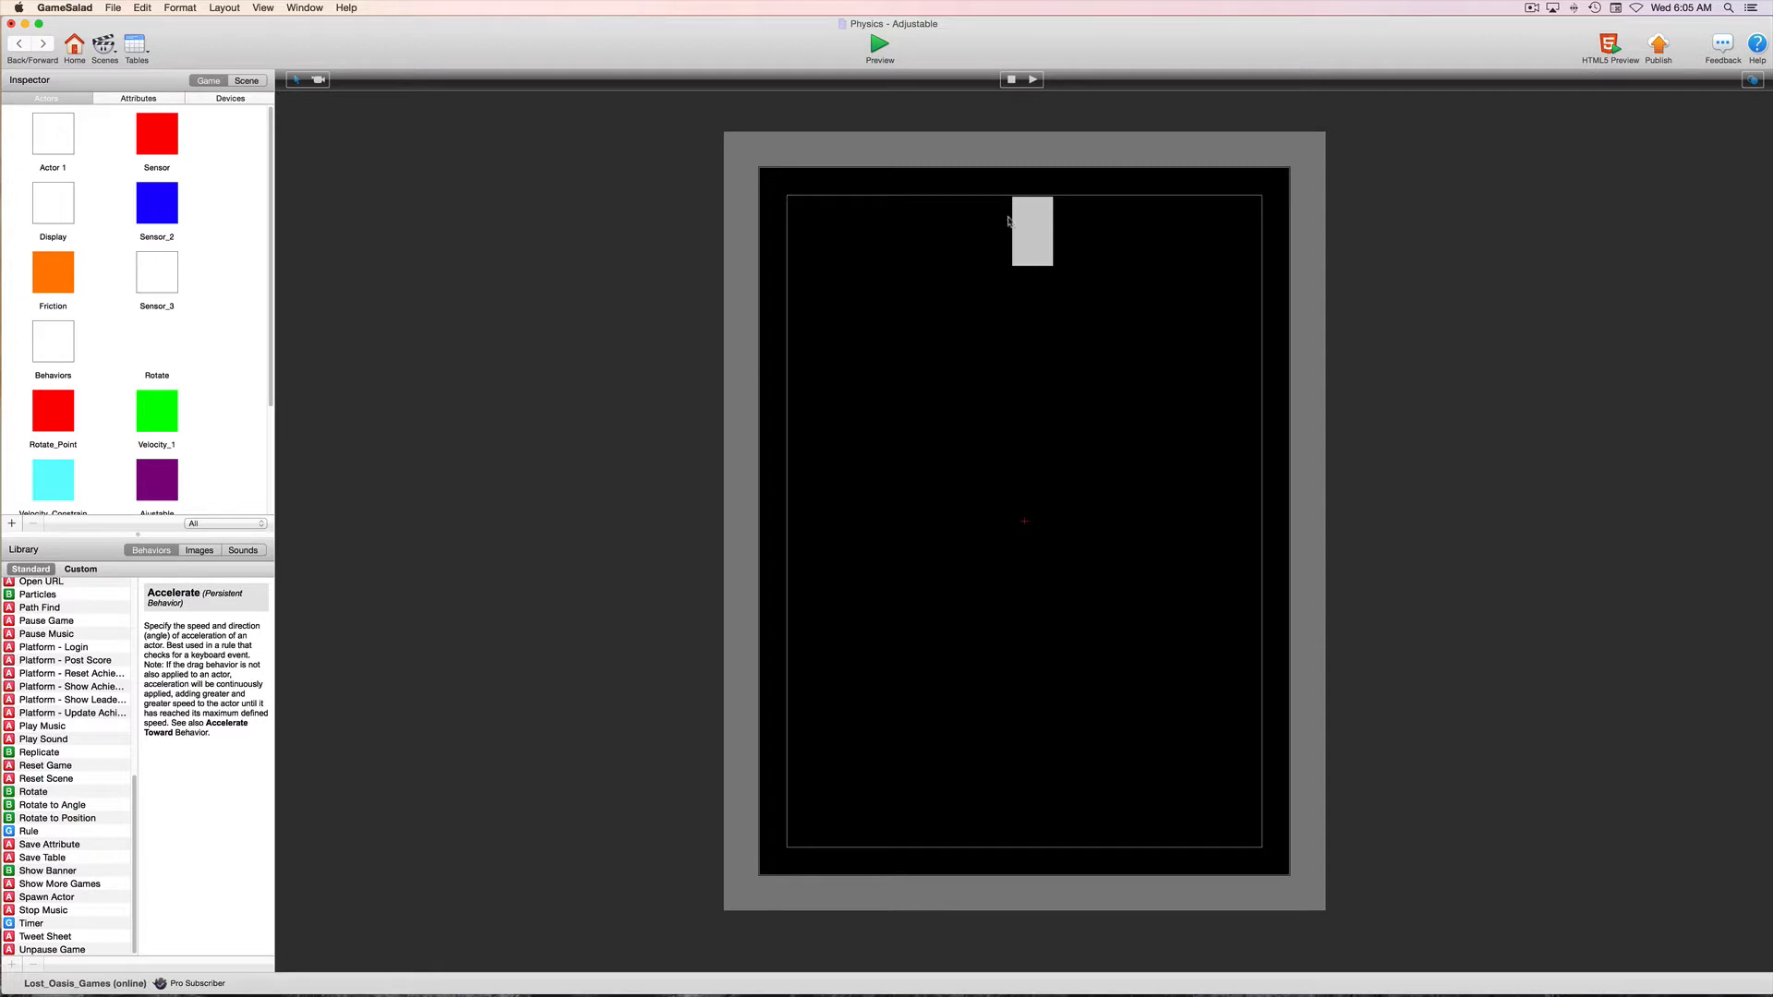
Set the scene's X gravity to 50 and preview the Player's movement
left_click(256, 82)
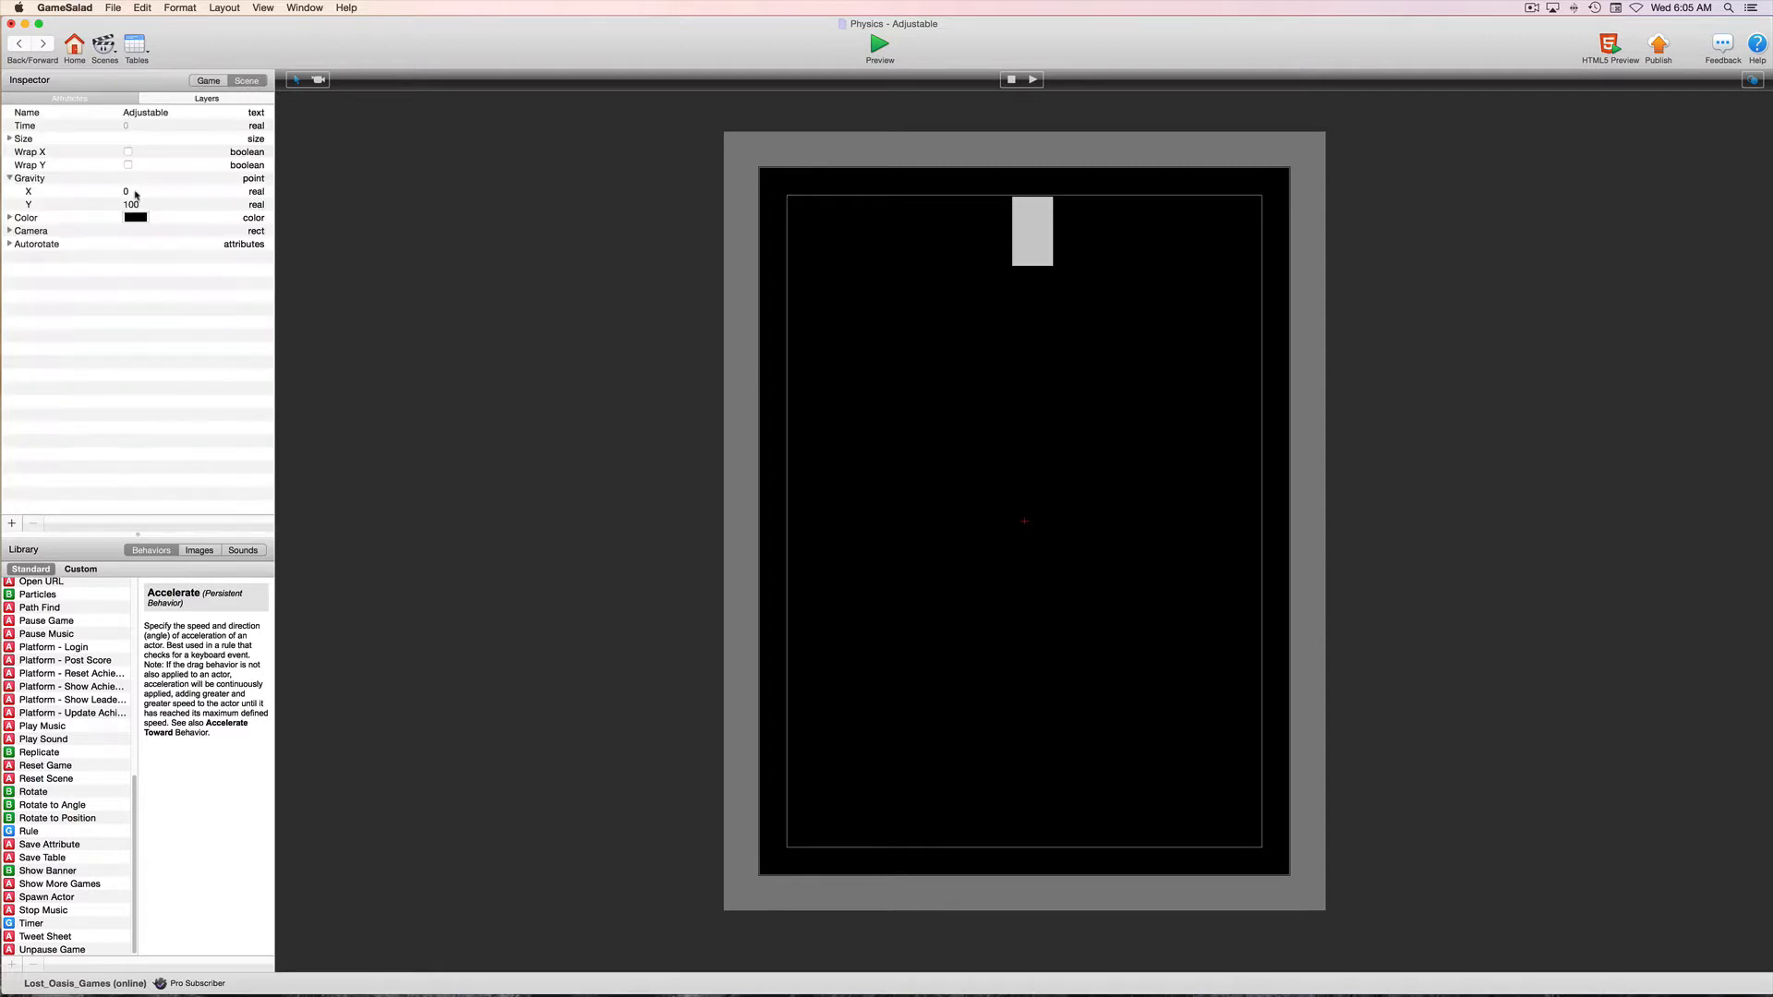
left_click(131, 193)
left_click(130, 193)
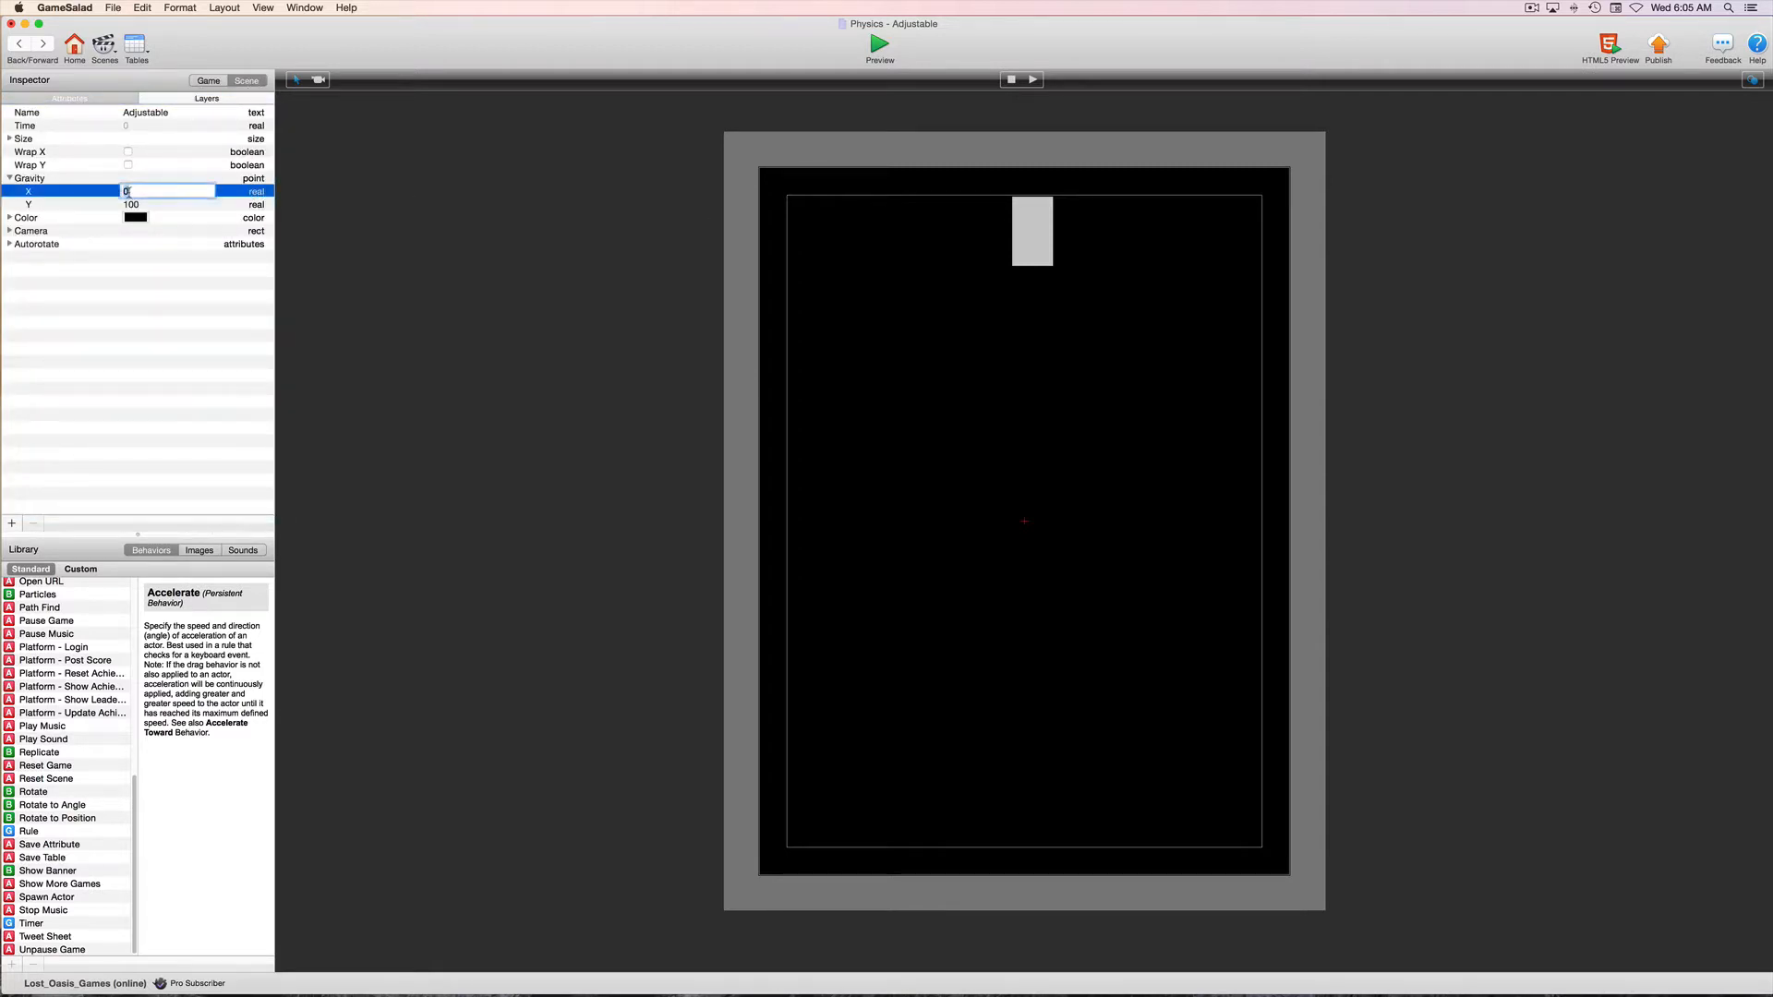
type("5")
key("Tab")
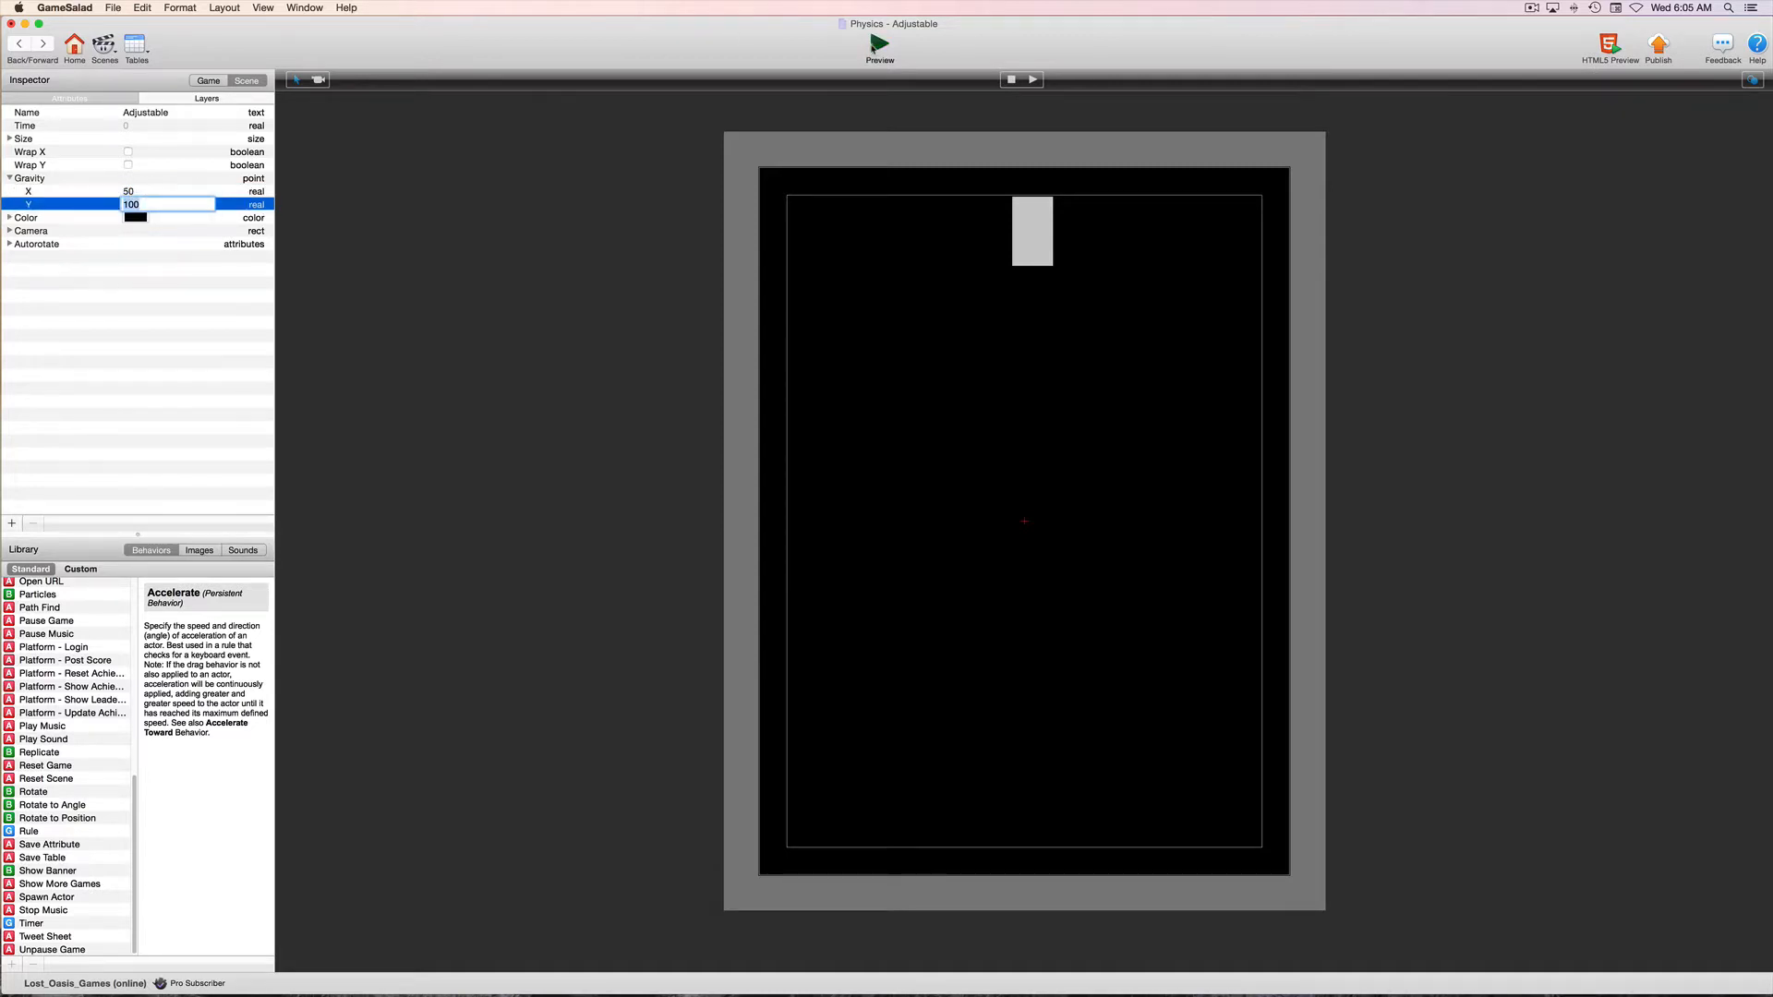
left_click(880, 47)
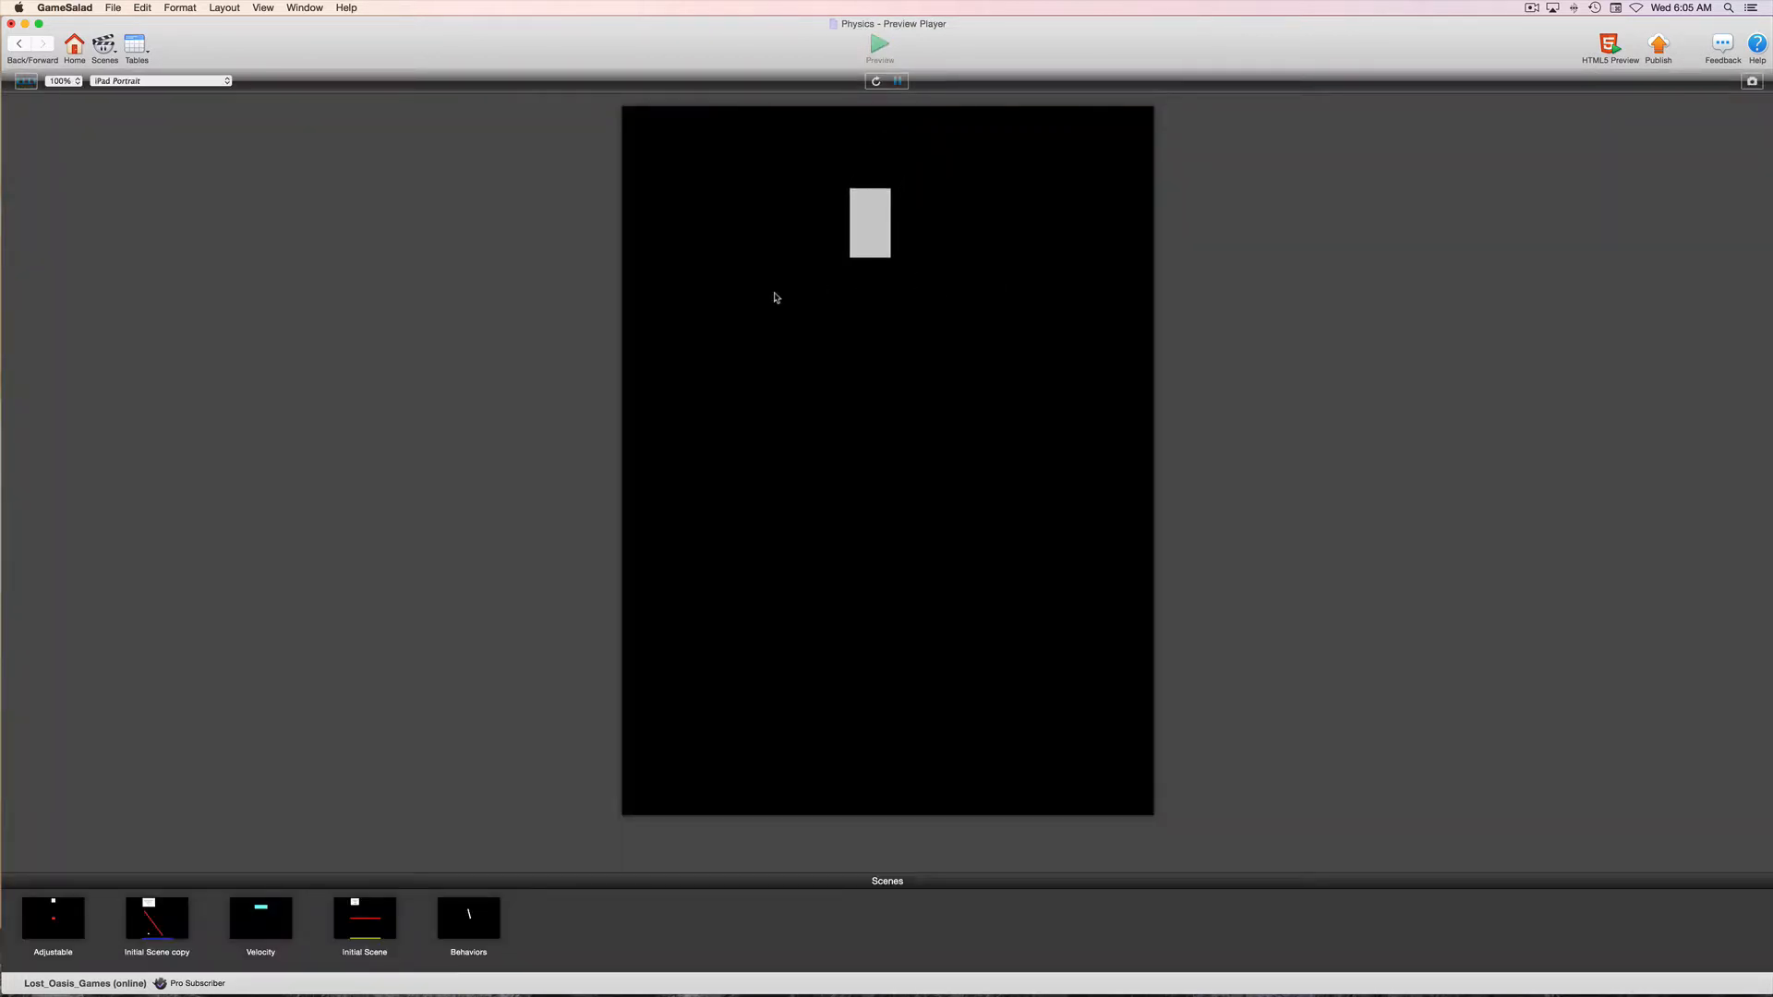
left_click(18, 43)
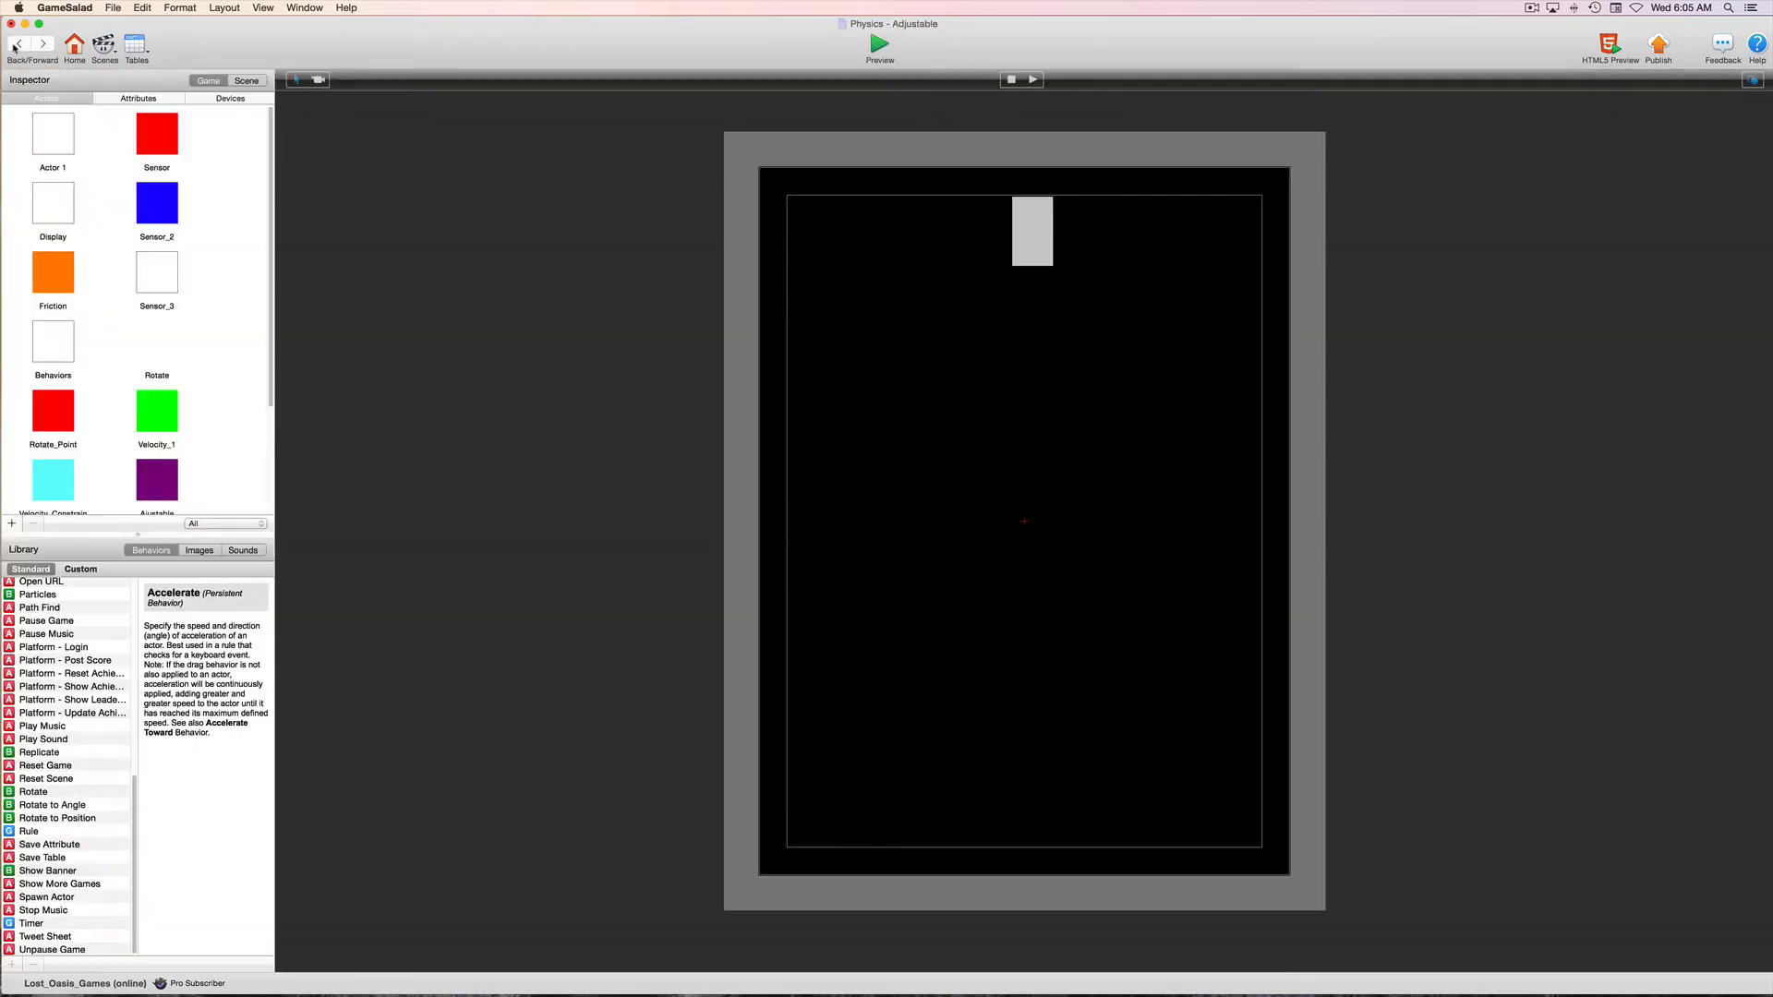
Set the scene's X gravity to -50 and preview the Player's movement
left_click(247, 80)
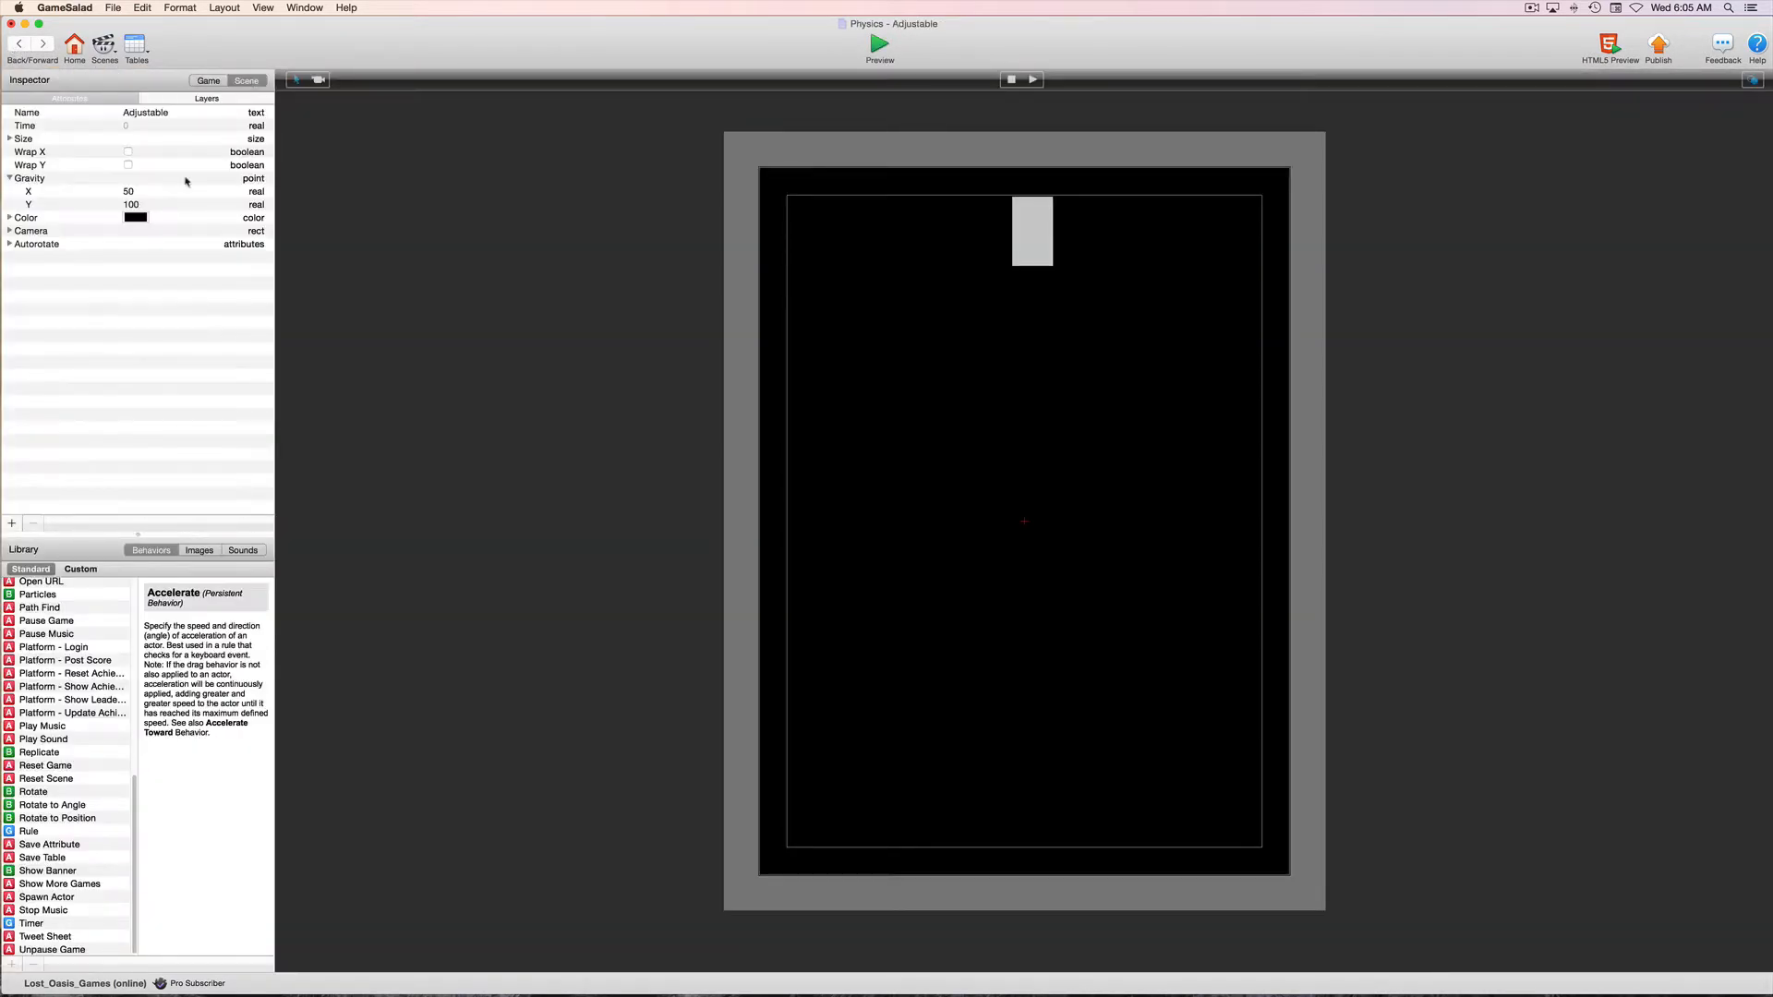
left_click(126, 194)
left_click(125, 194)
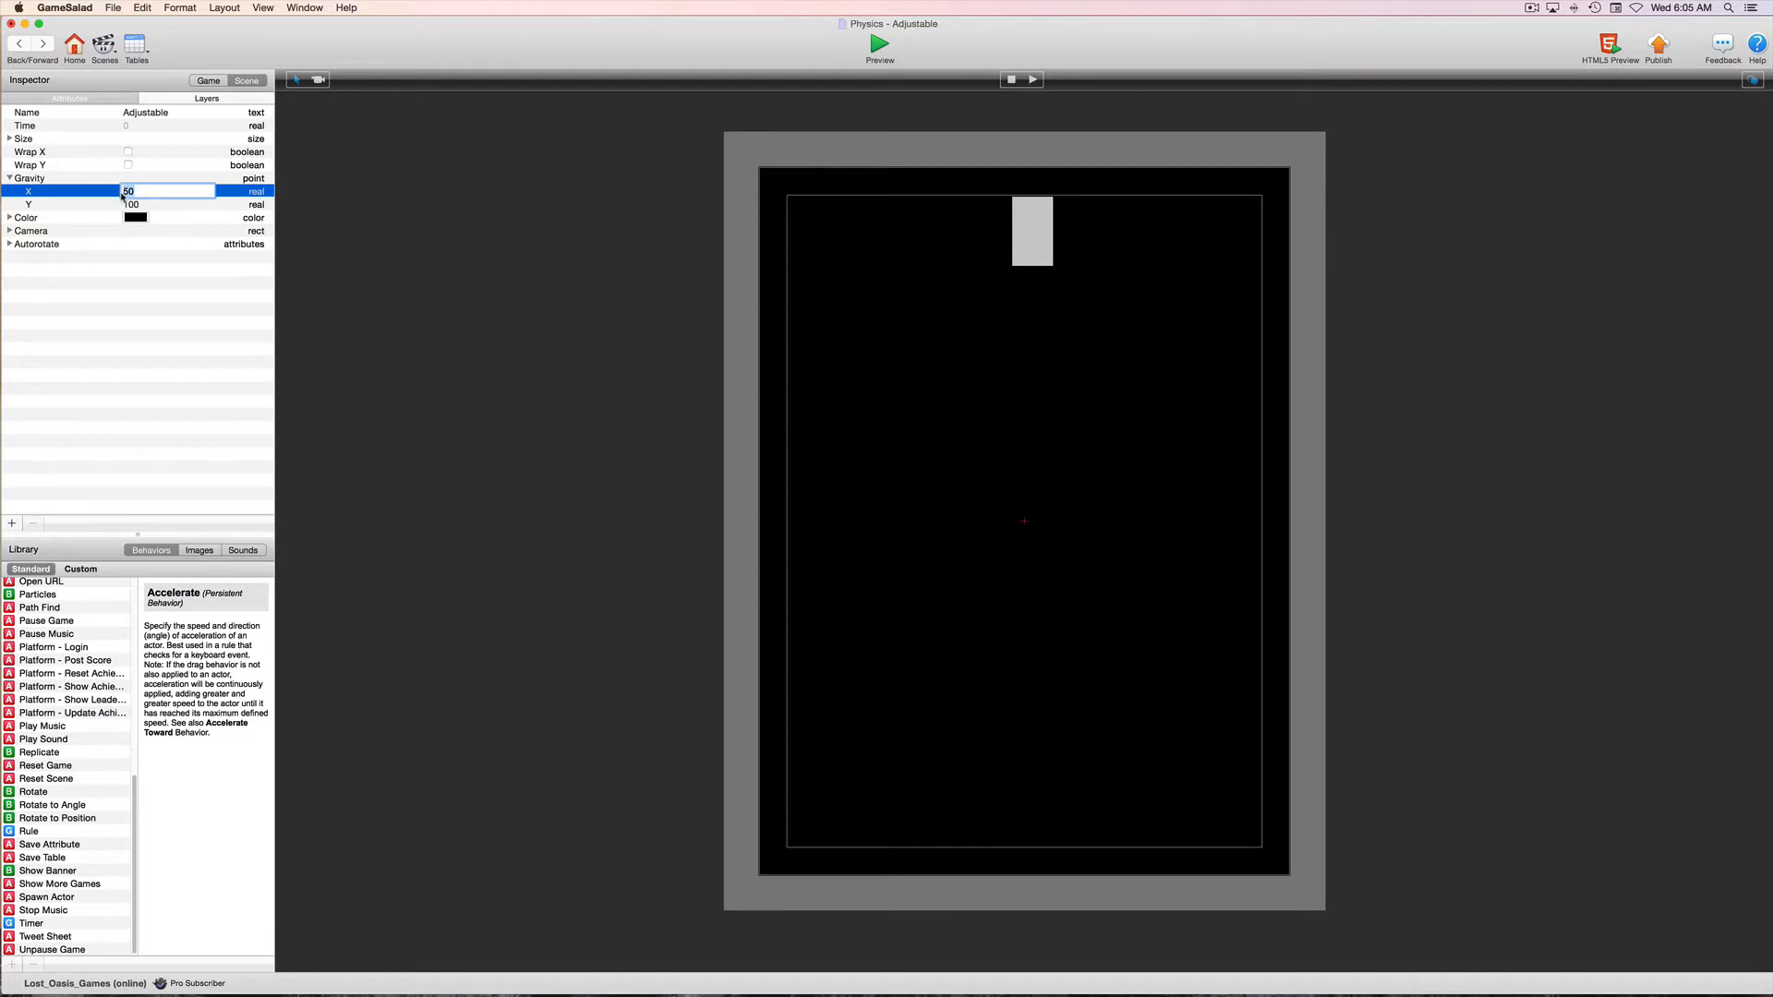
type("-50")
key("Return")
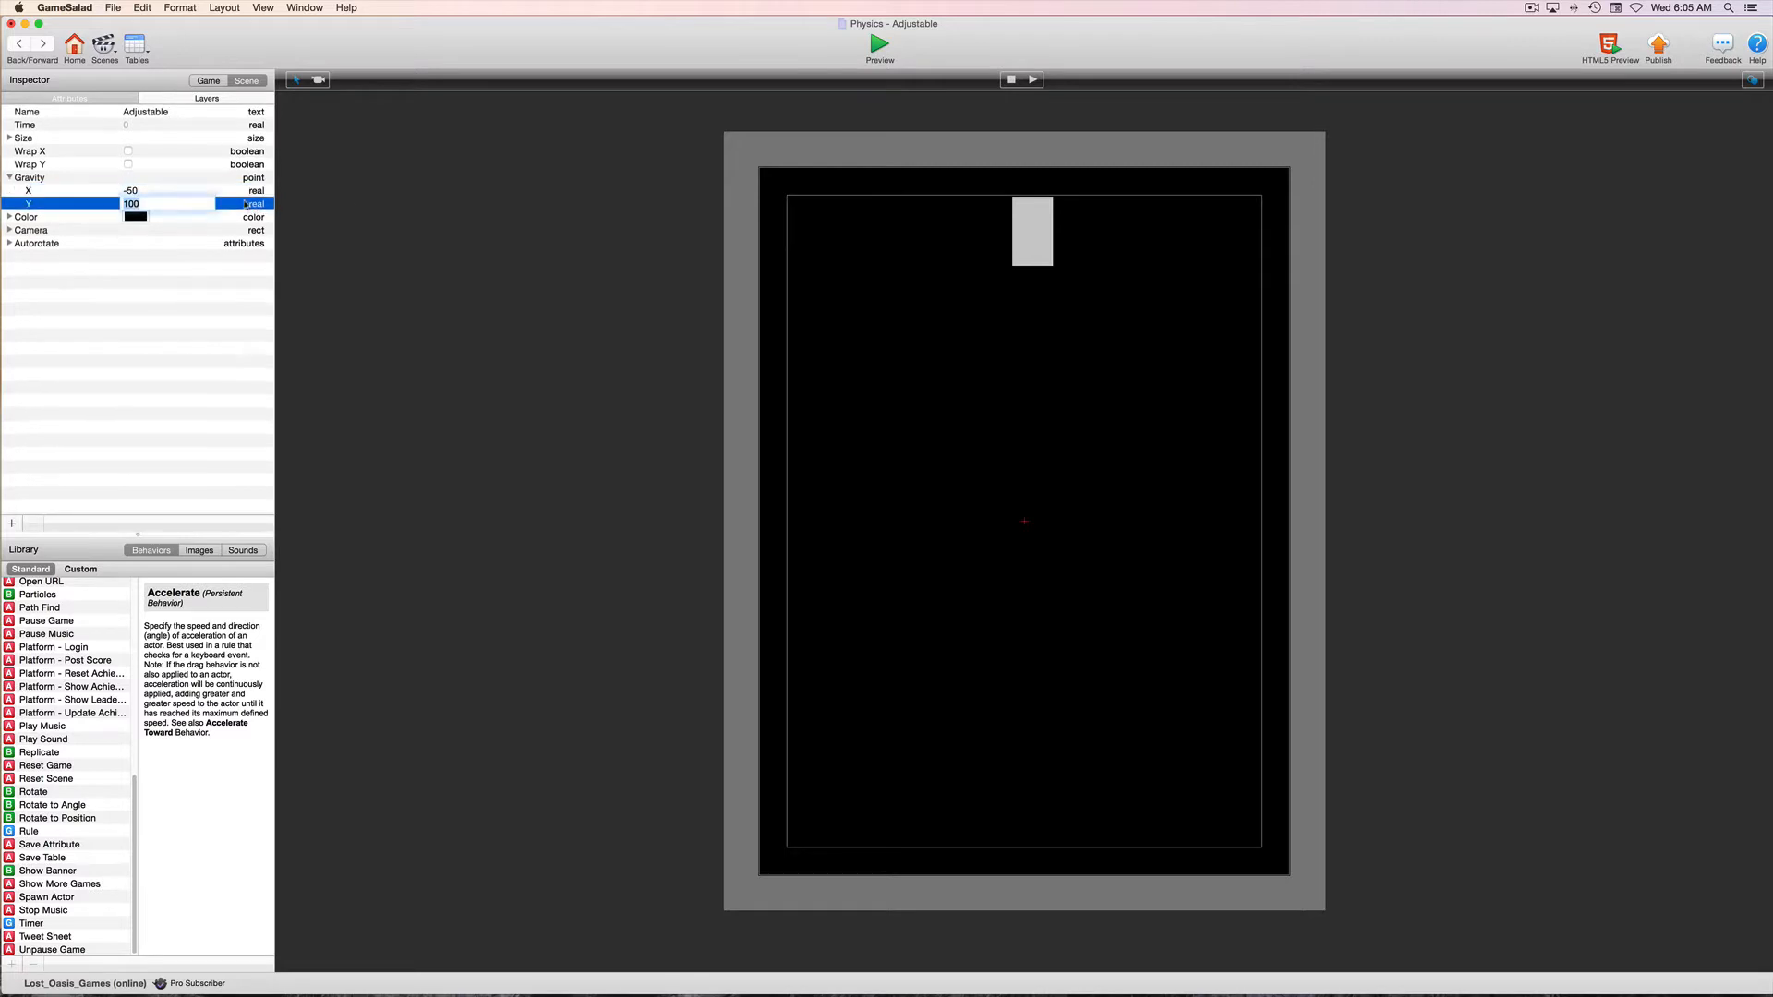
left_click(877, 44)
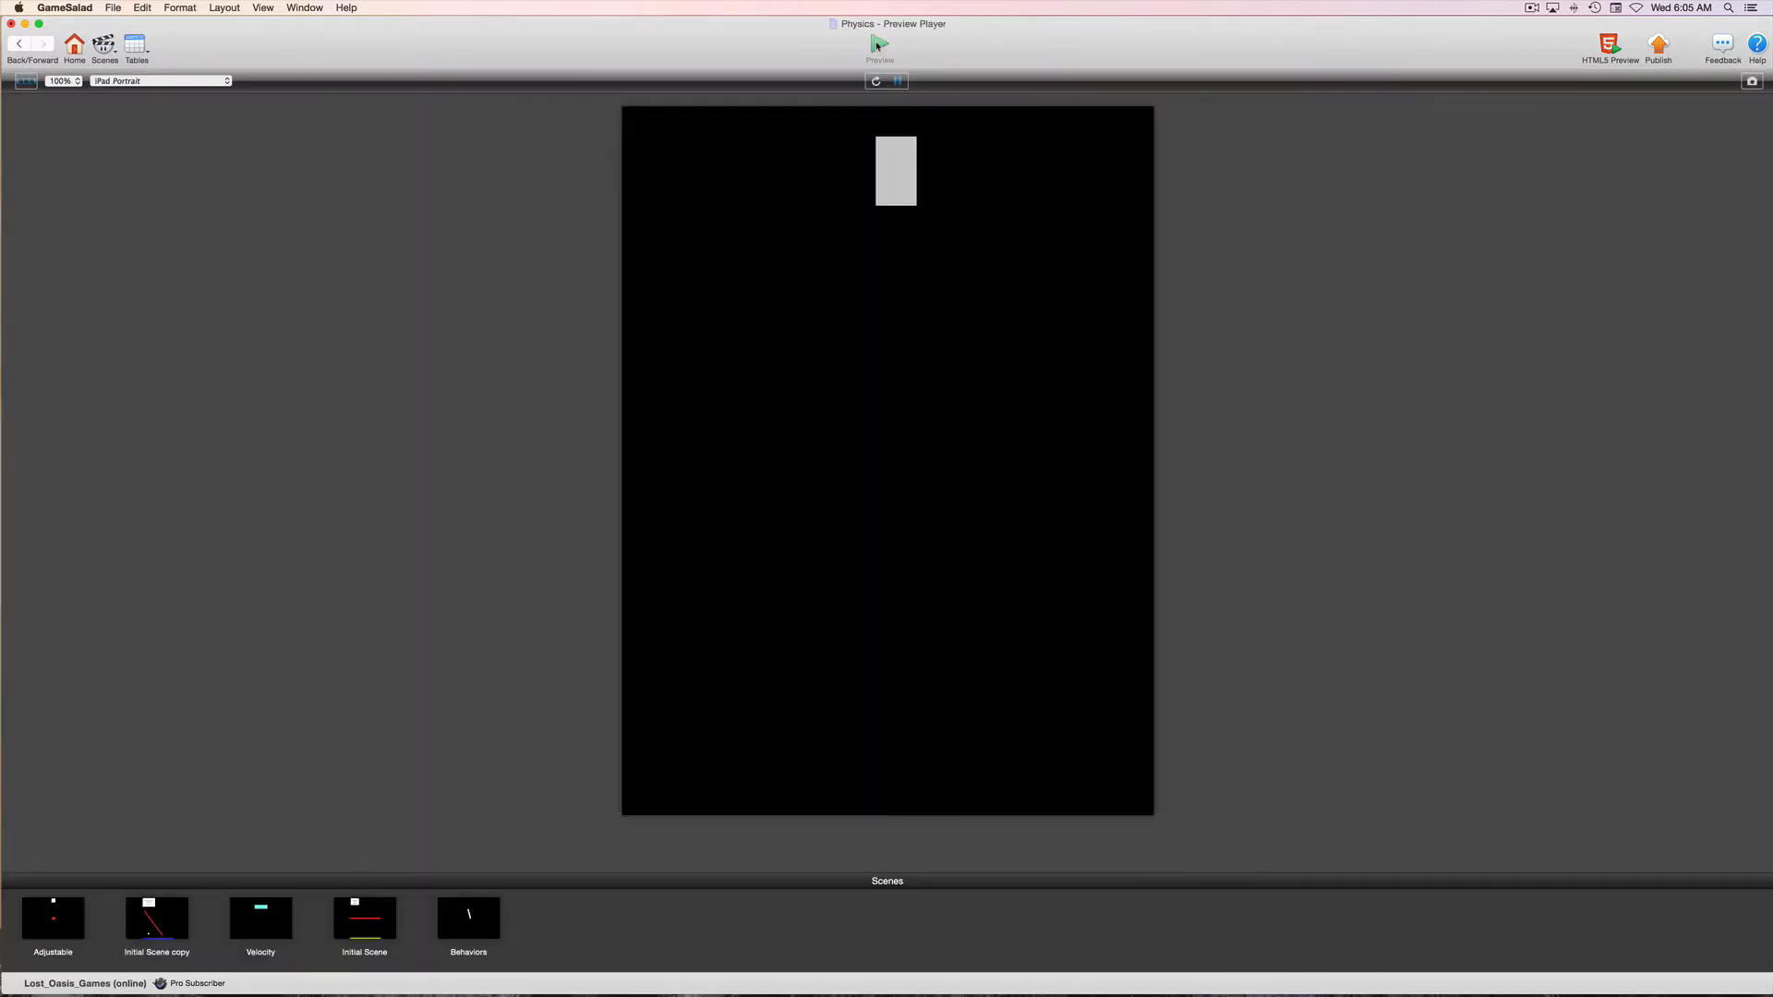
left_click(21, 45)
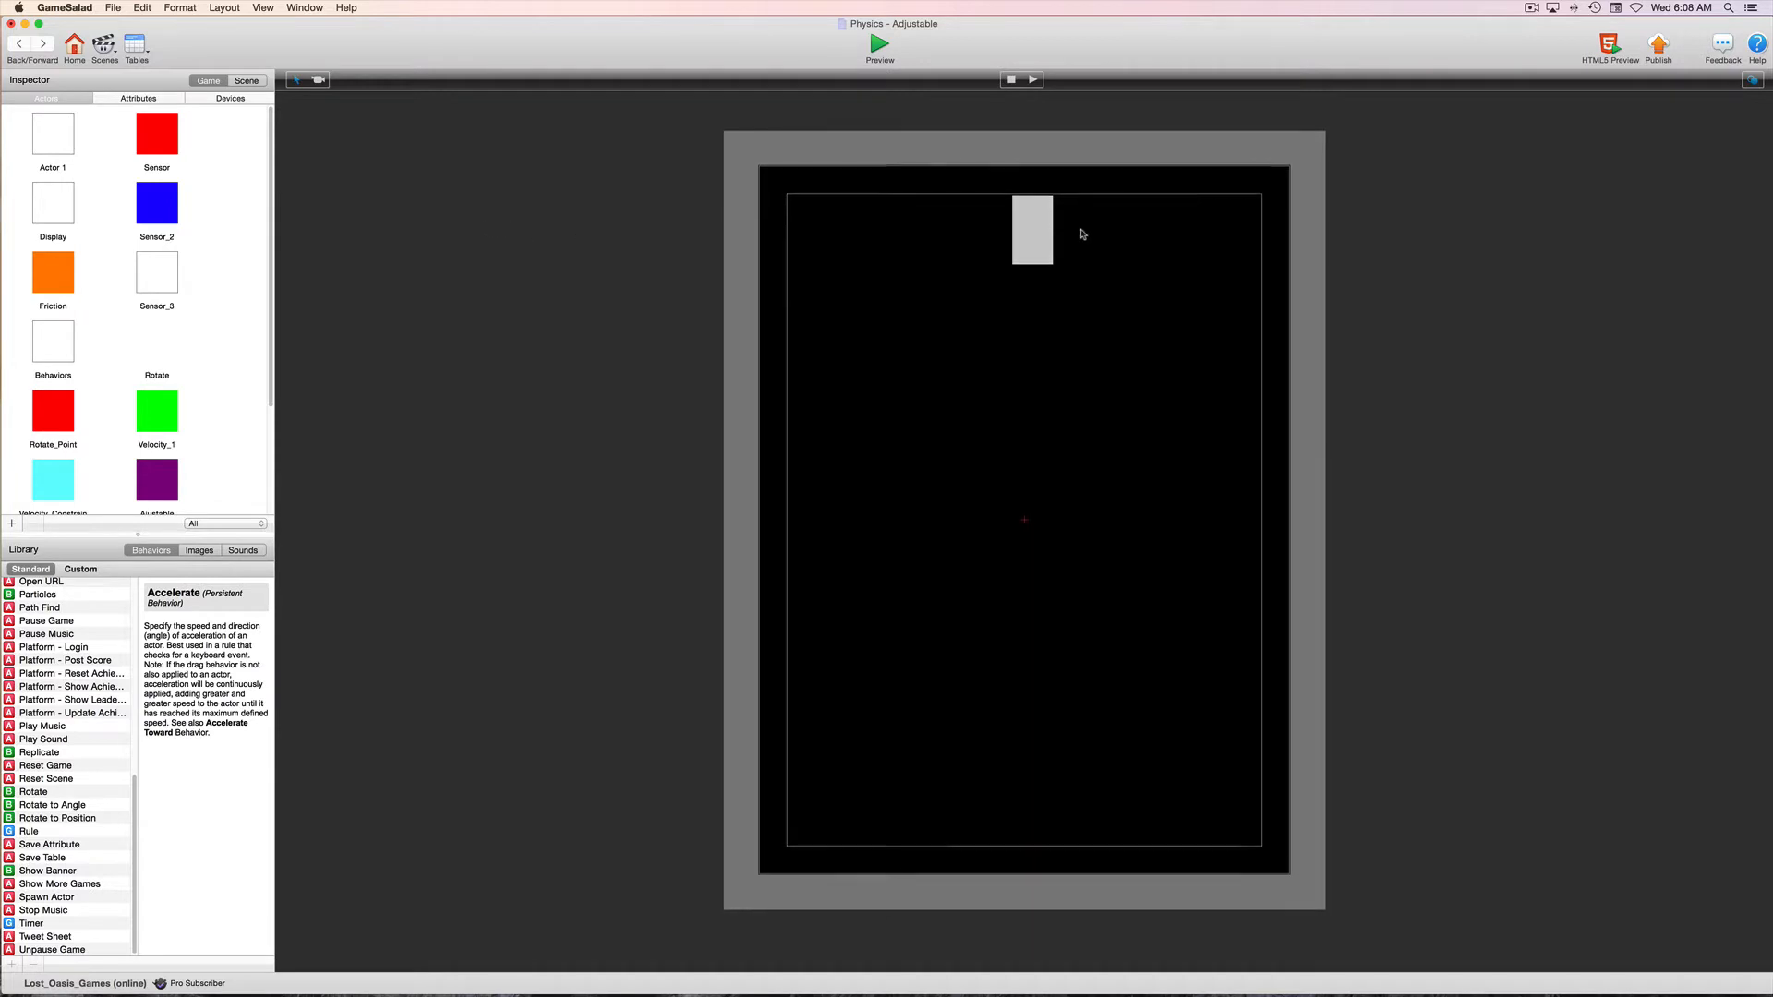
Open the placed Player instance and unlock its behaviors for editing
left_click(1024, 240)
double_click(1023, 240)
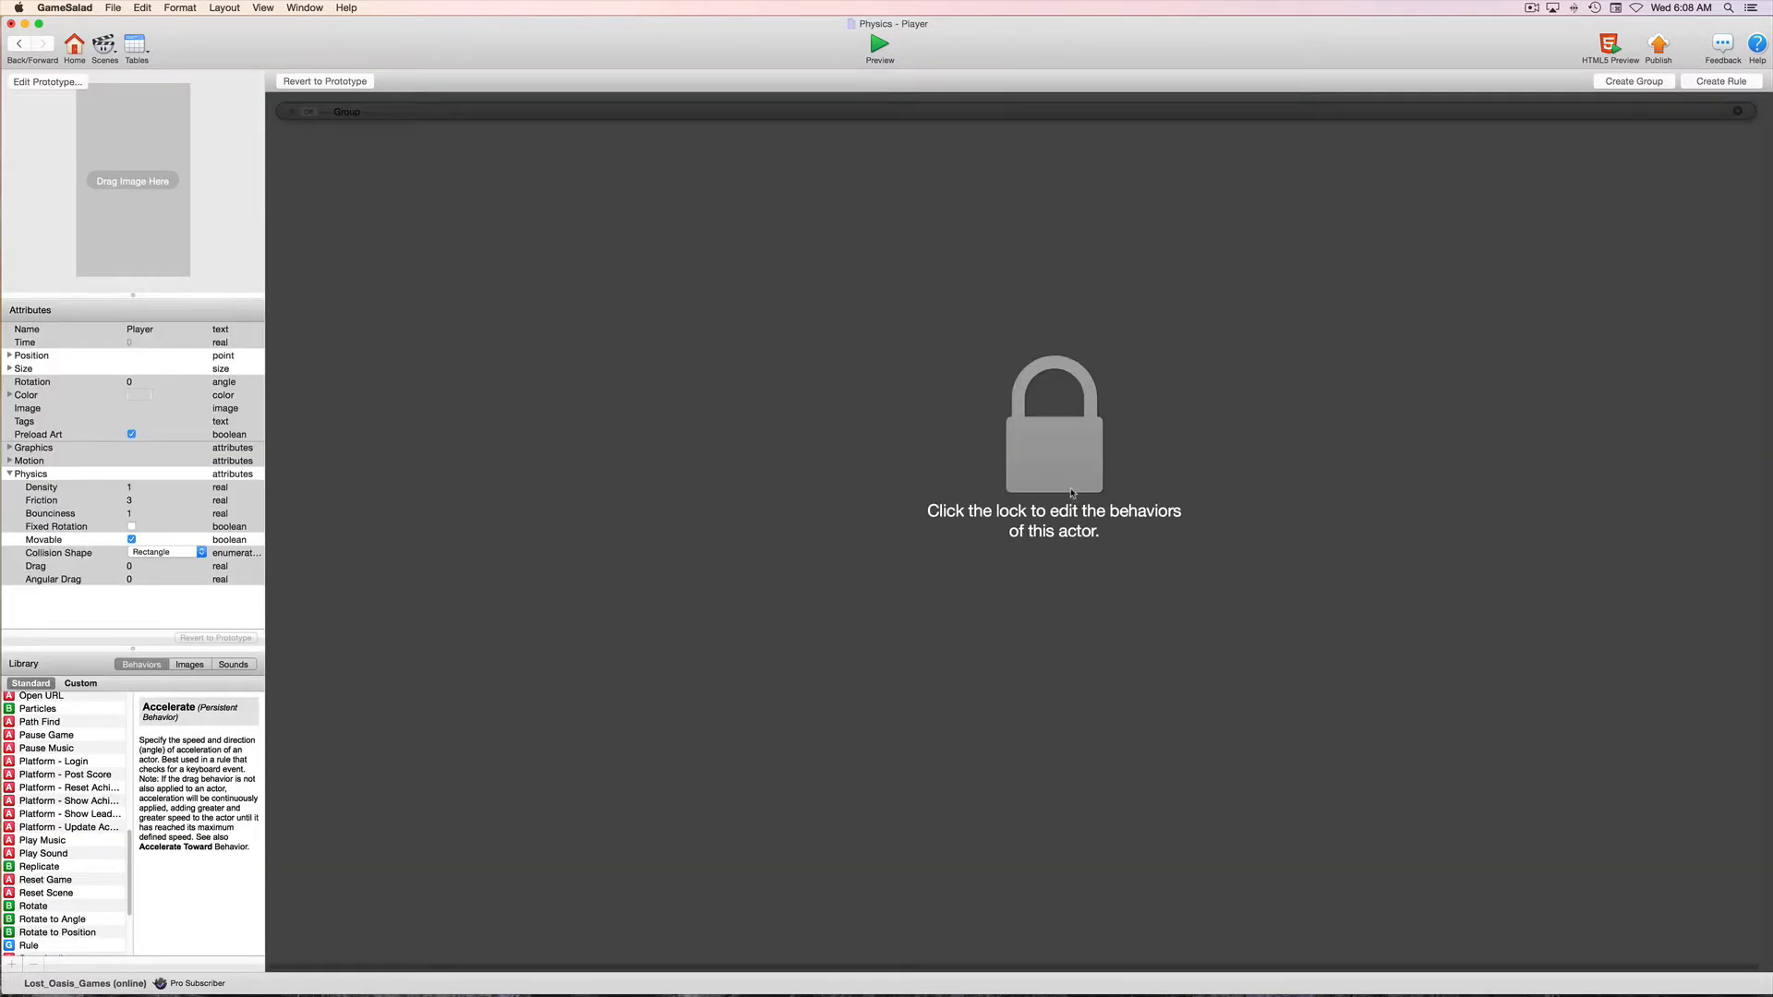
left_click(1070, 487)
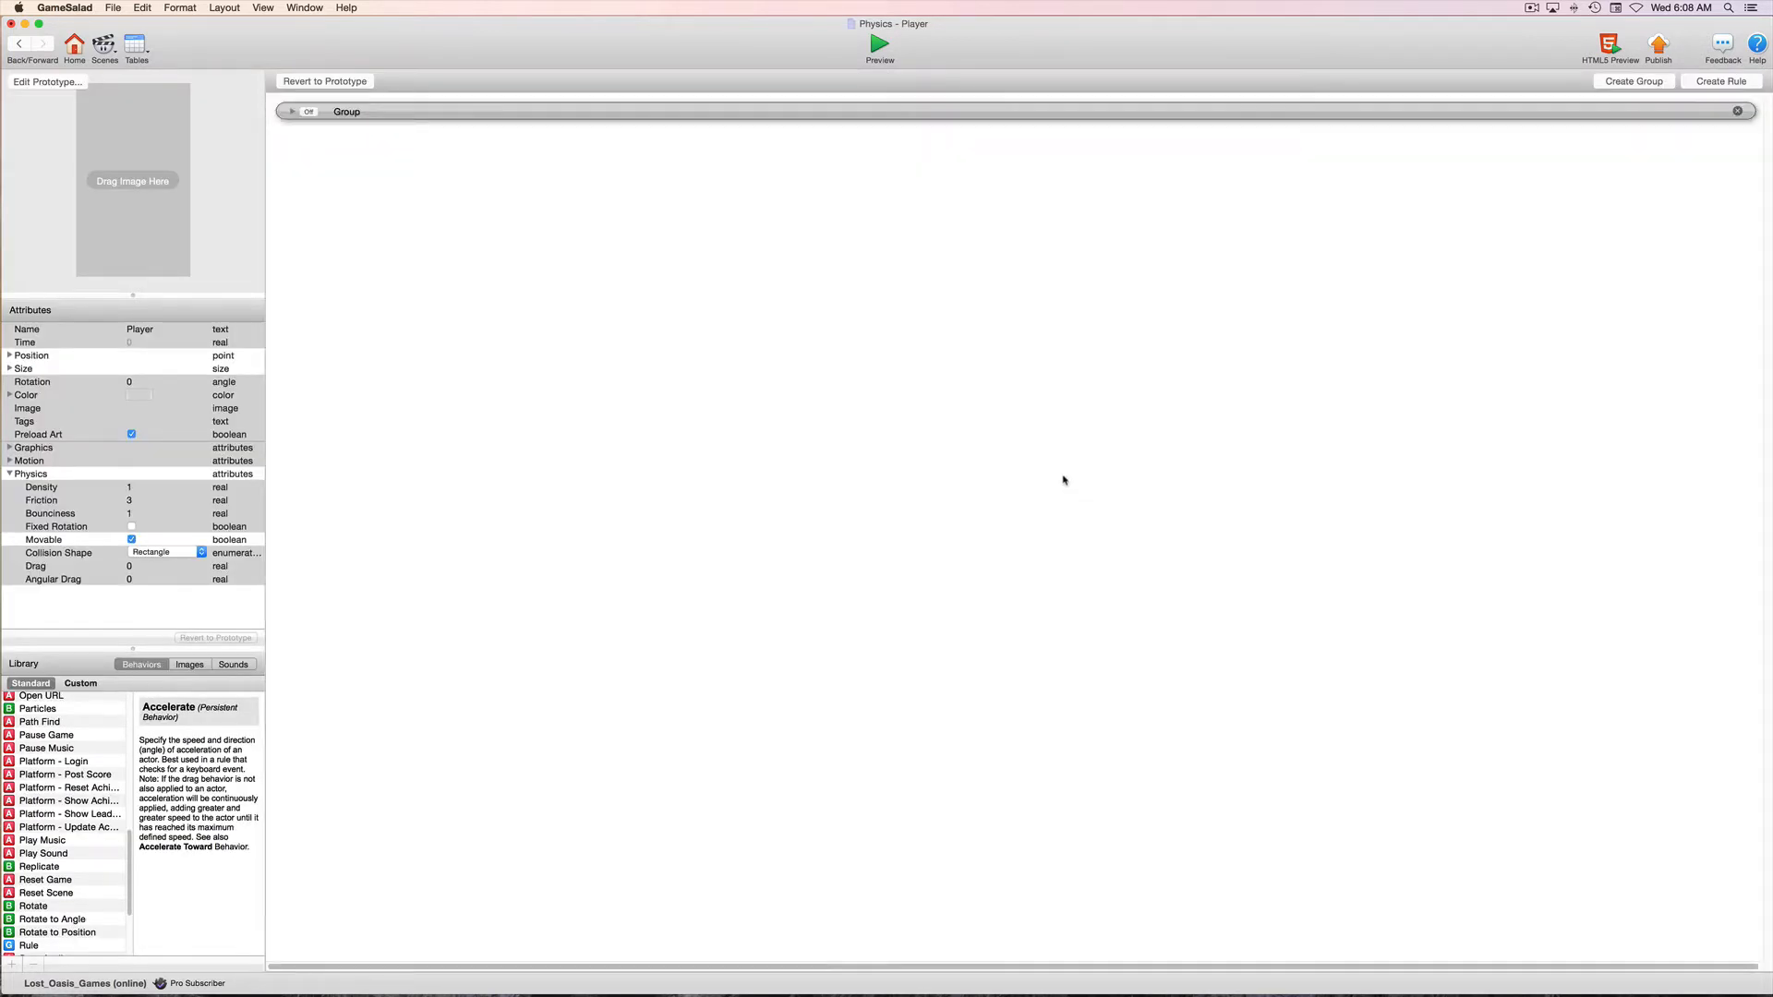
Expand the Player's behavior Group and examine the settings of Accelerate, Accelerate Toward and Collide
left_click(291, 112)
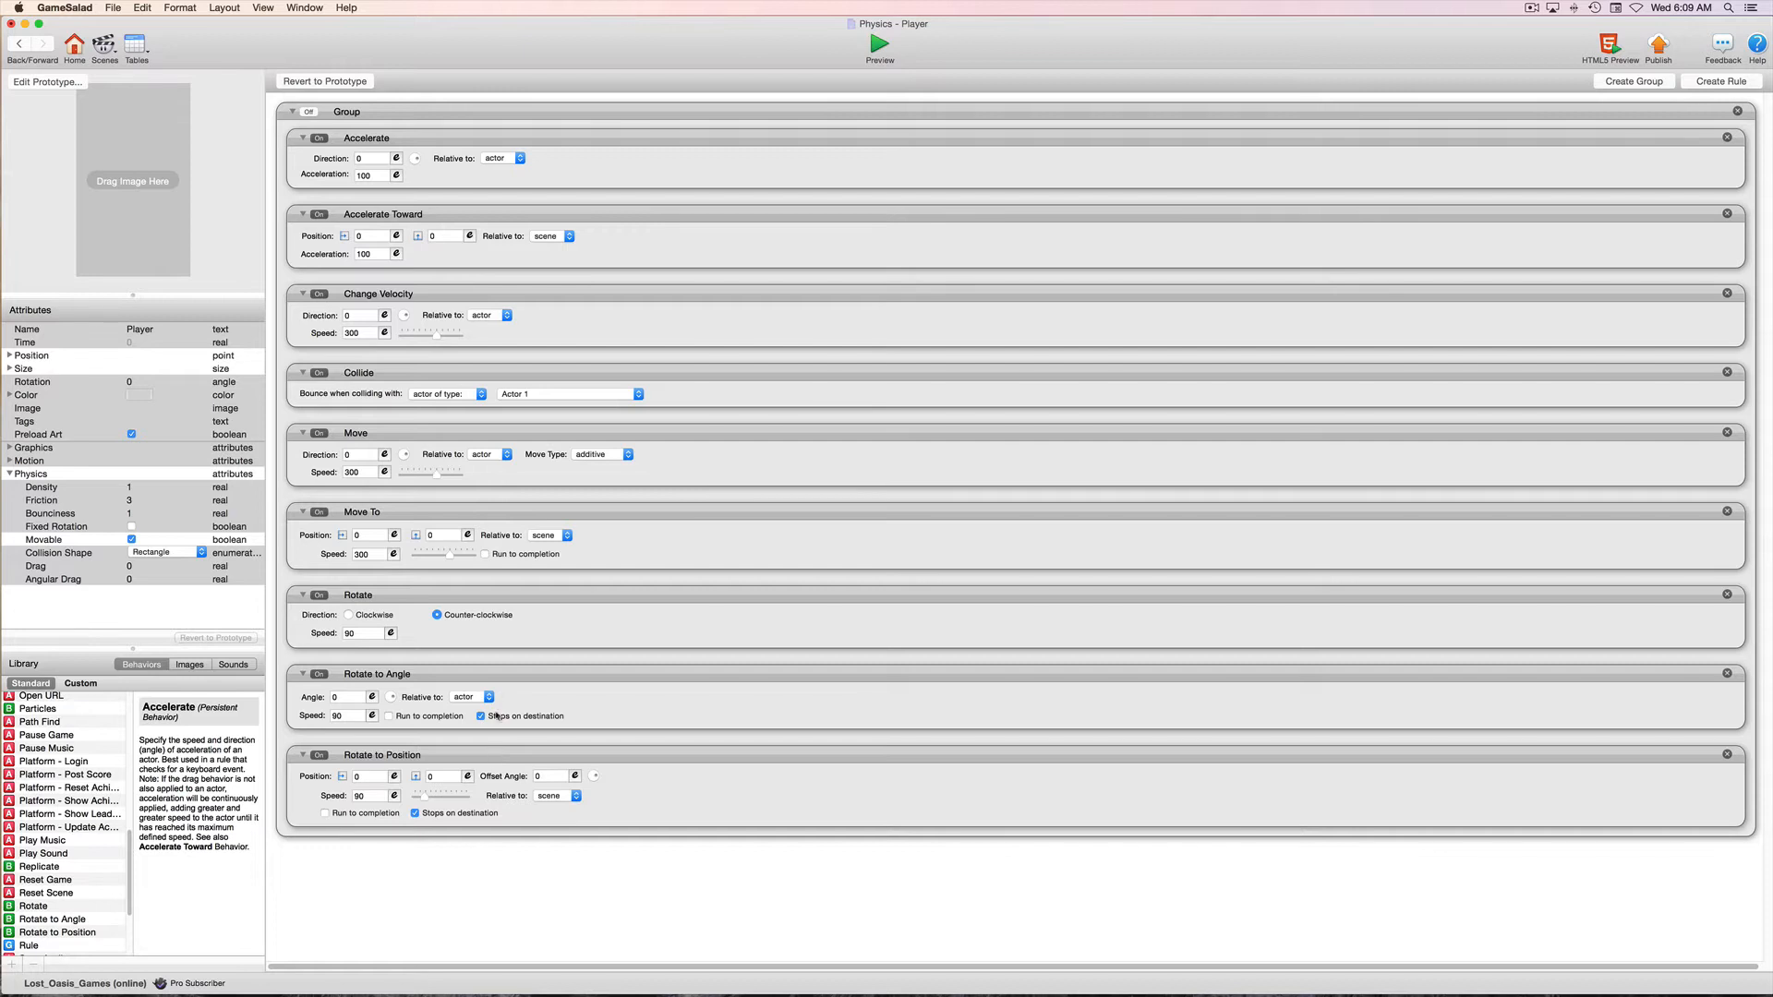
left_click(525, 373)
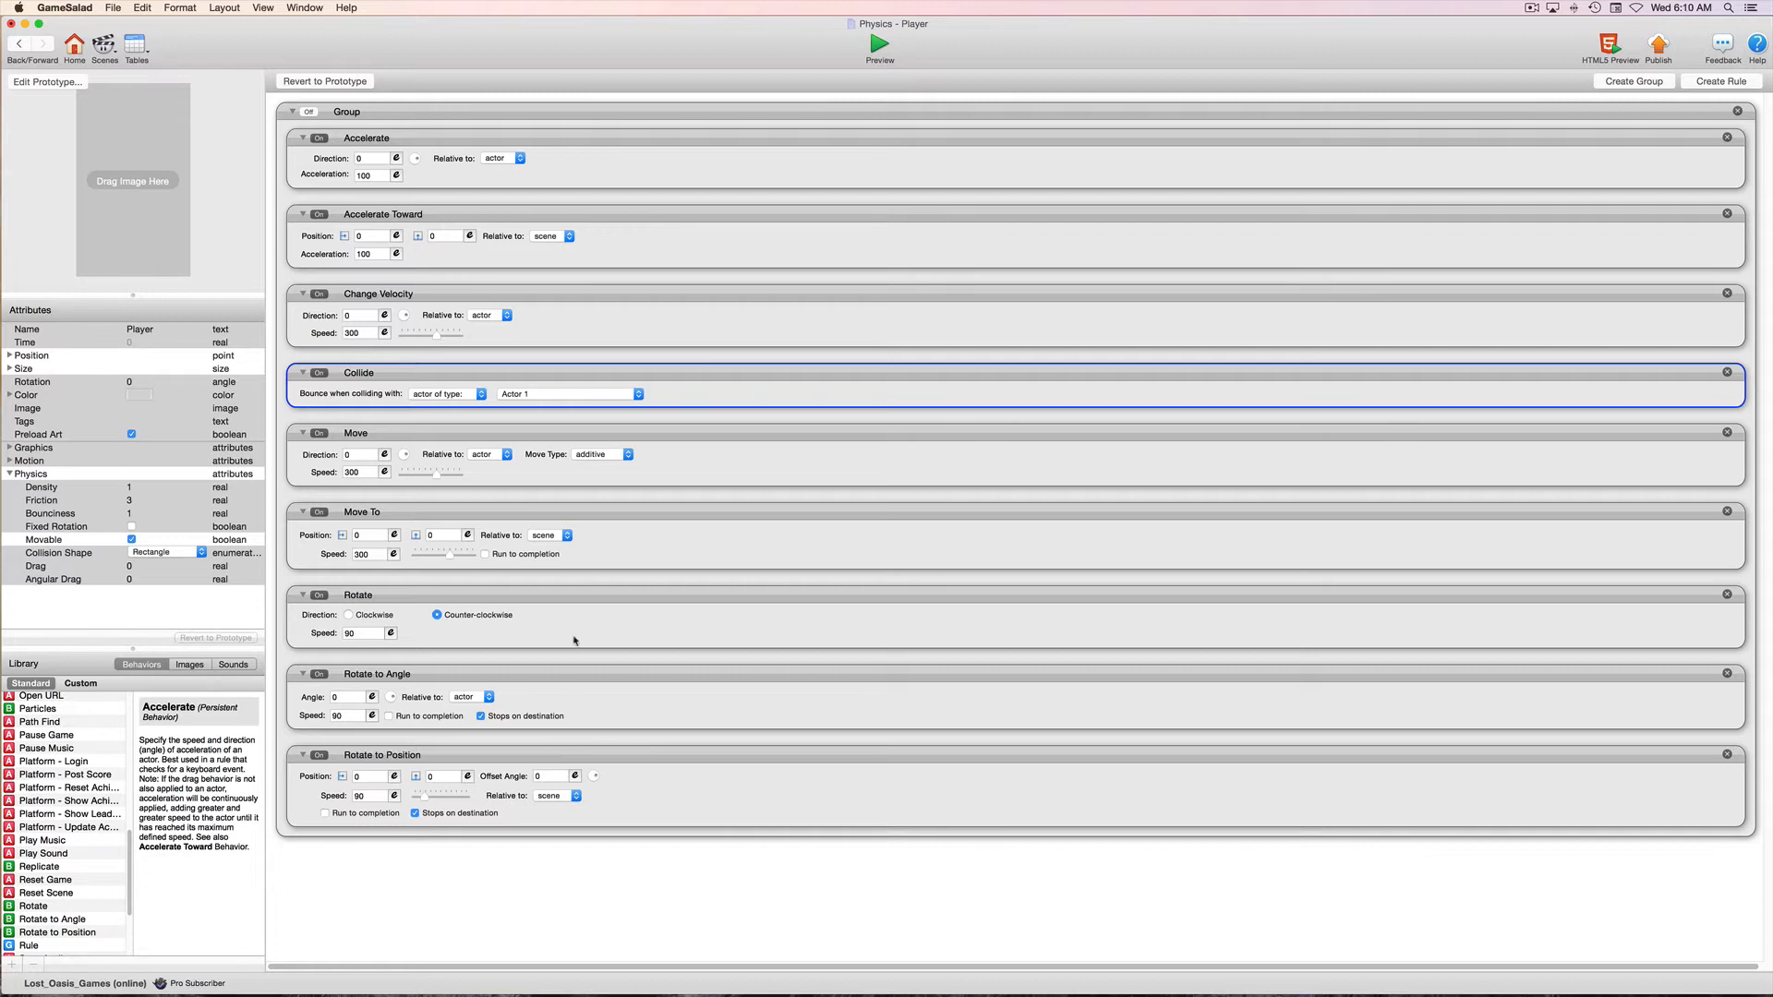
left_click(524, 142)
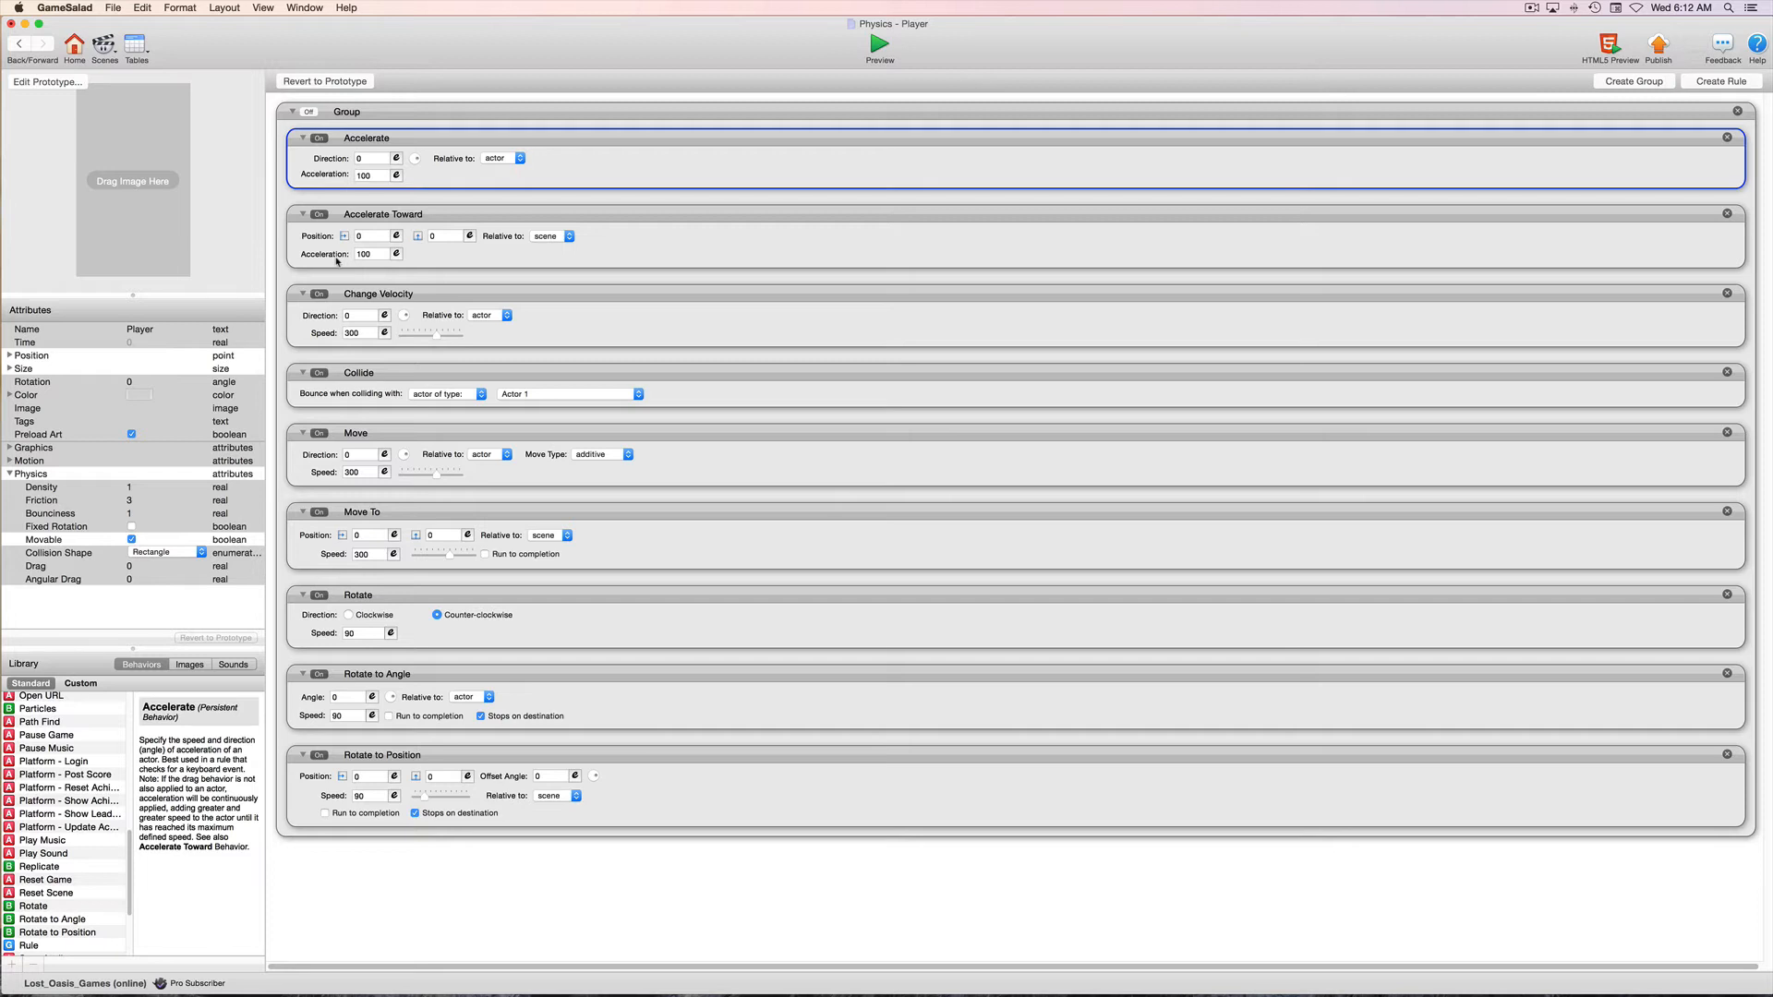
left_click(492, 213)
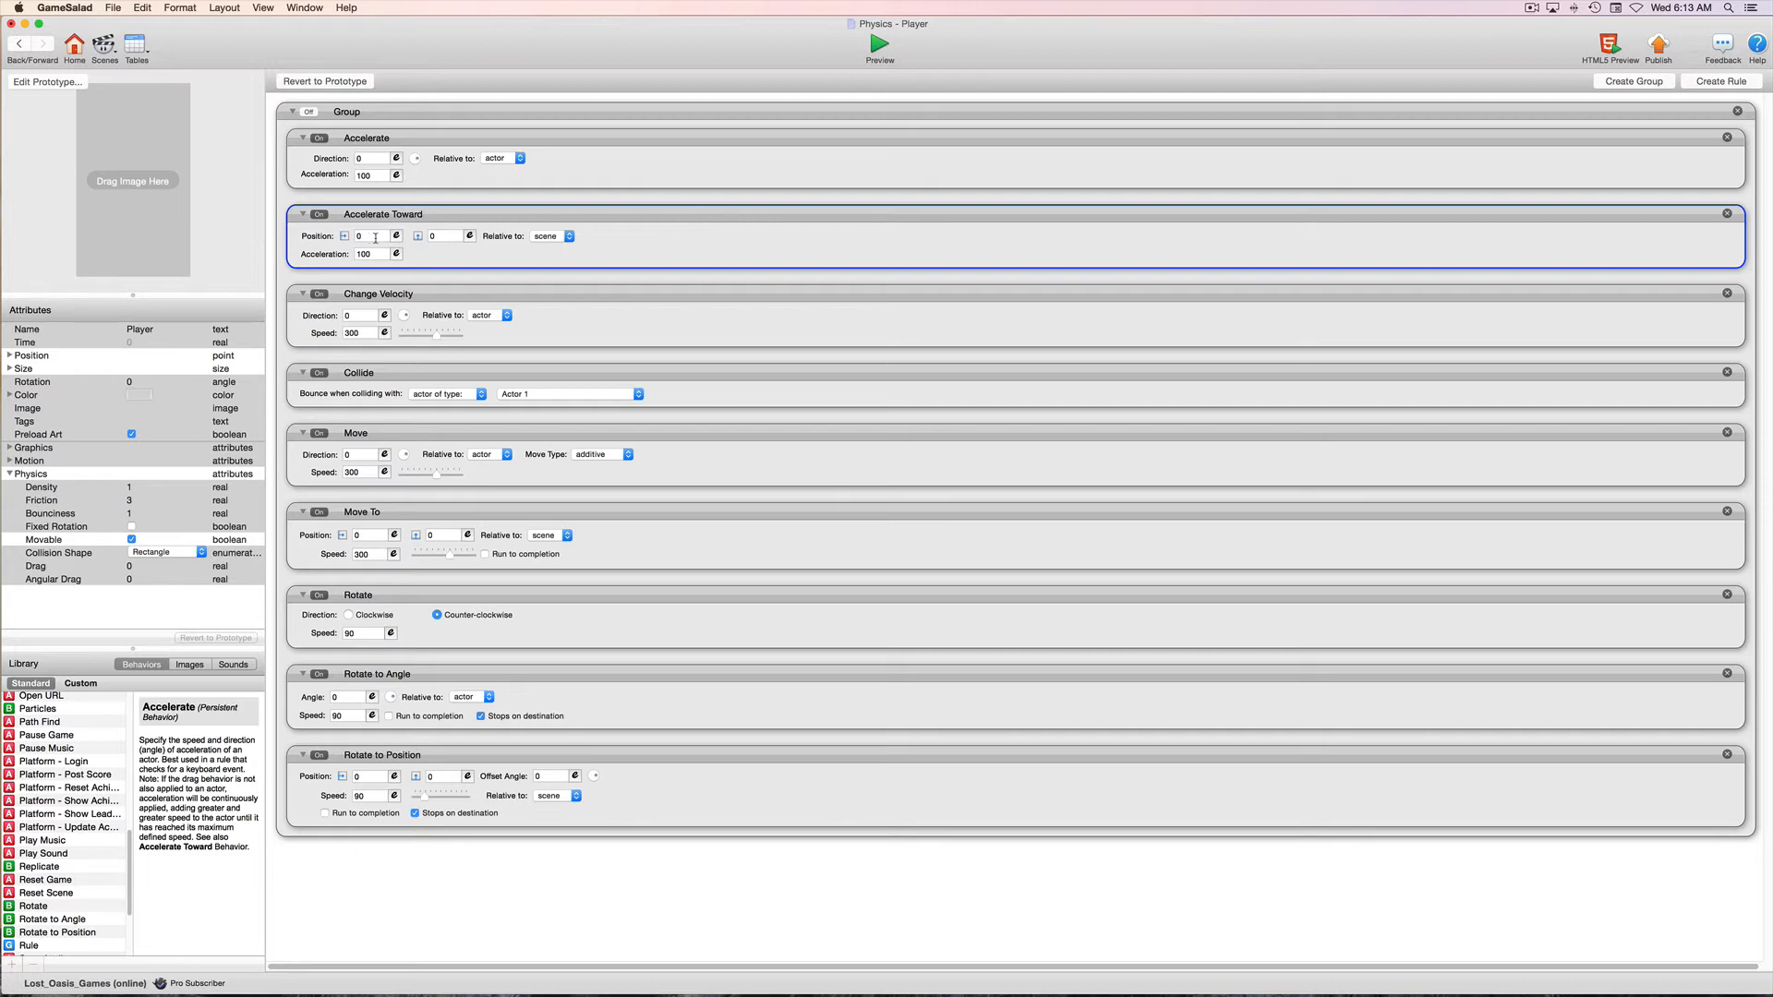
scroll(367, 238, "right", 1)
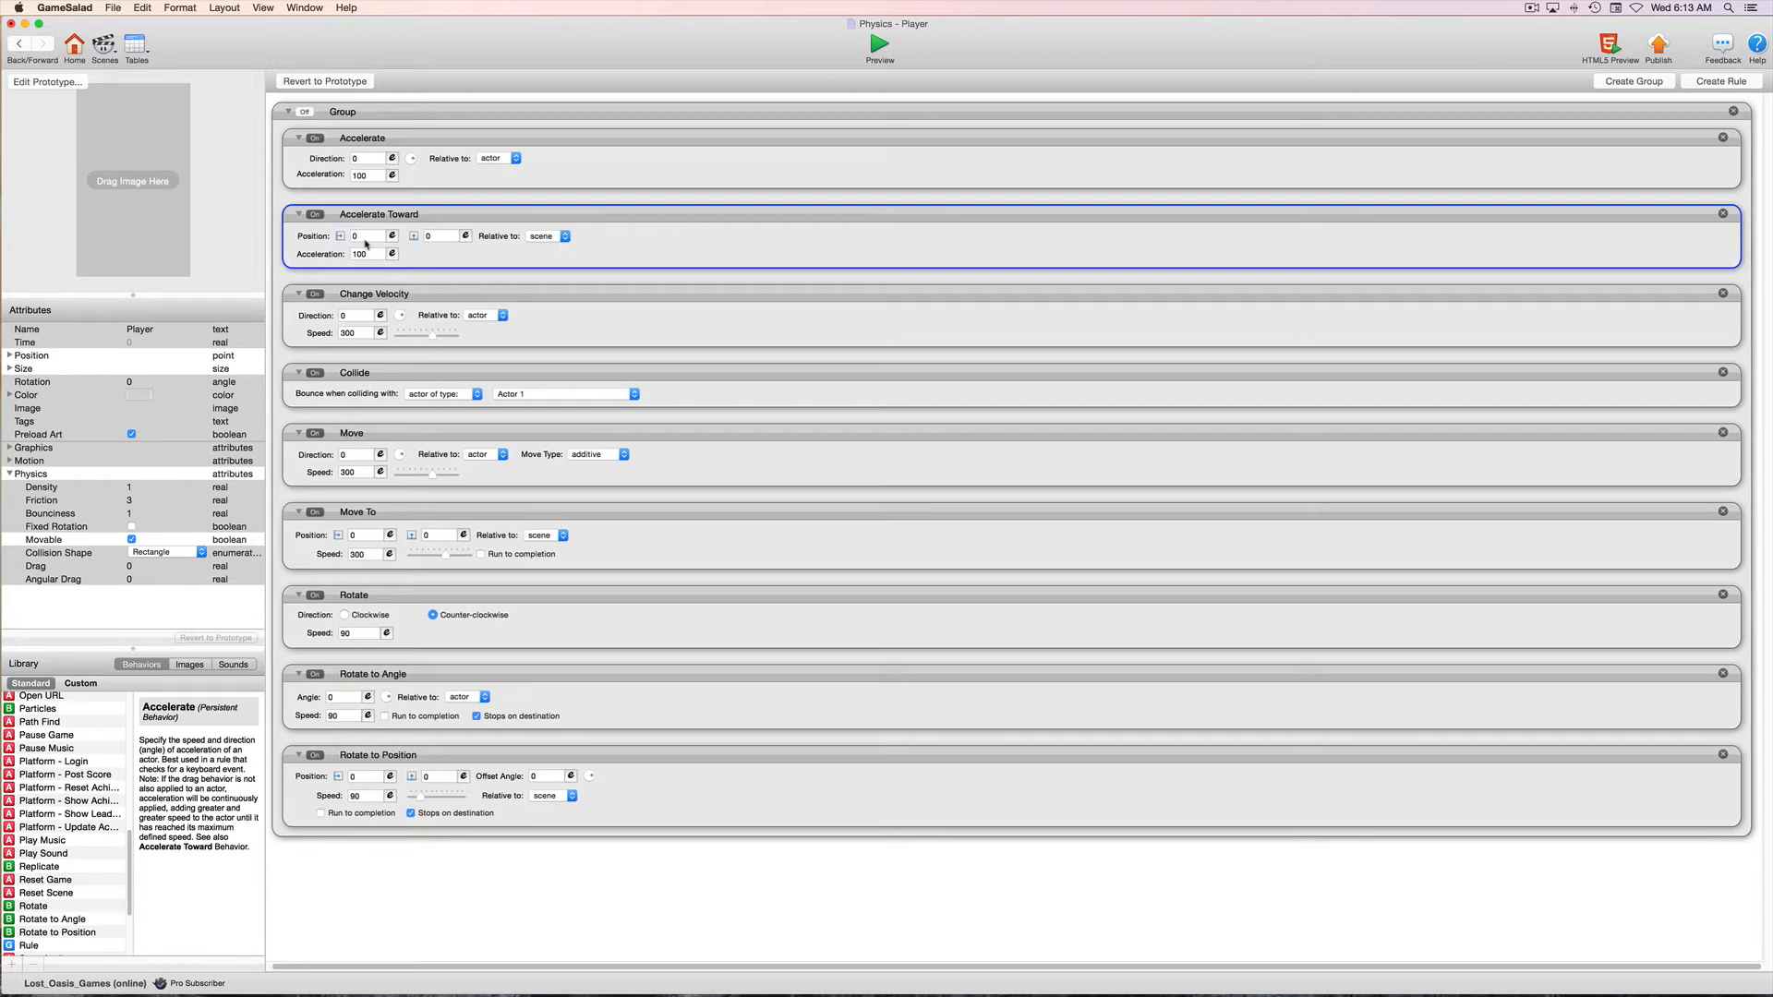
scroll(445, 238, "left", 1)
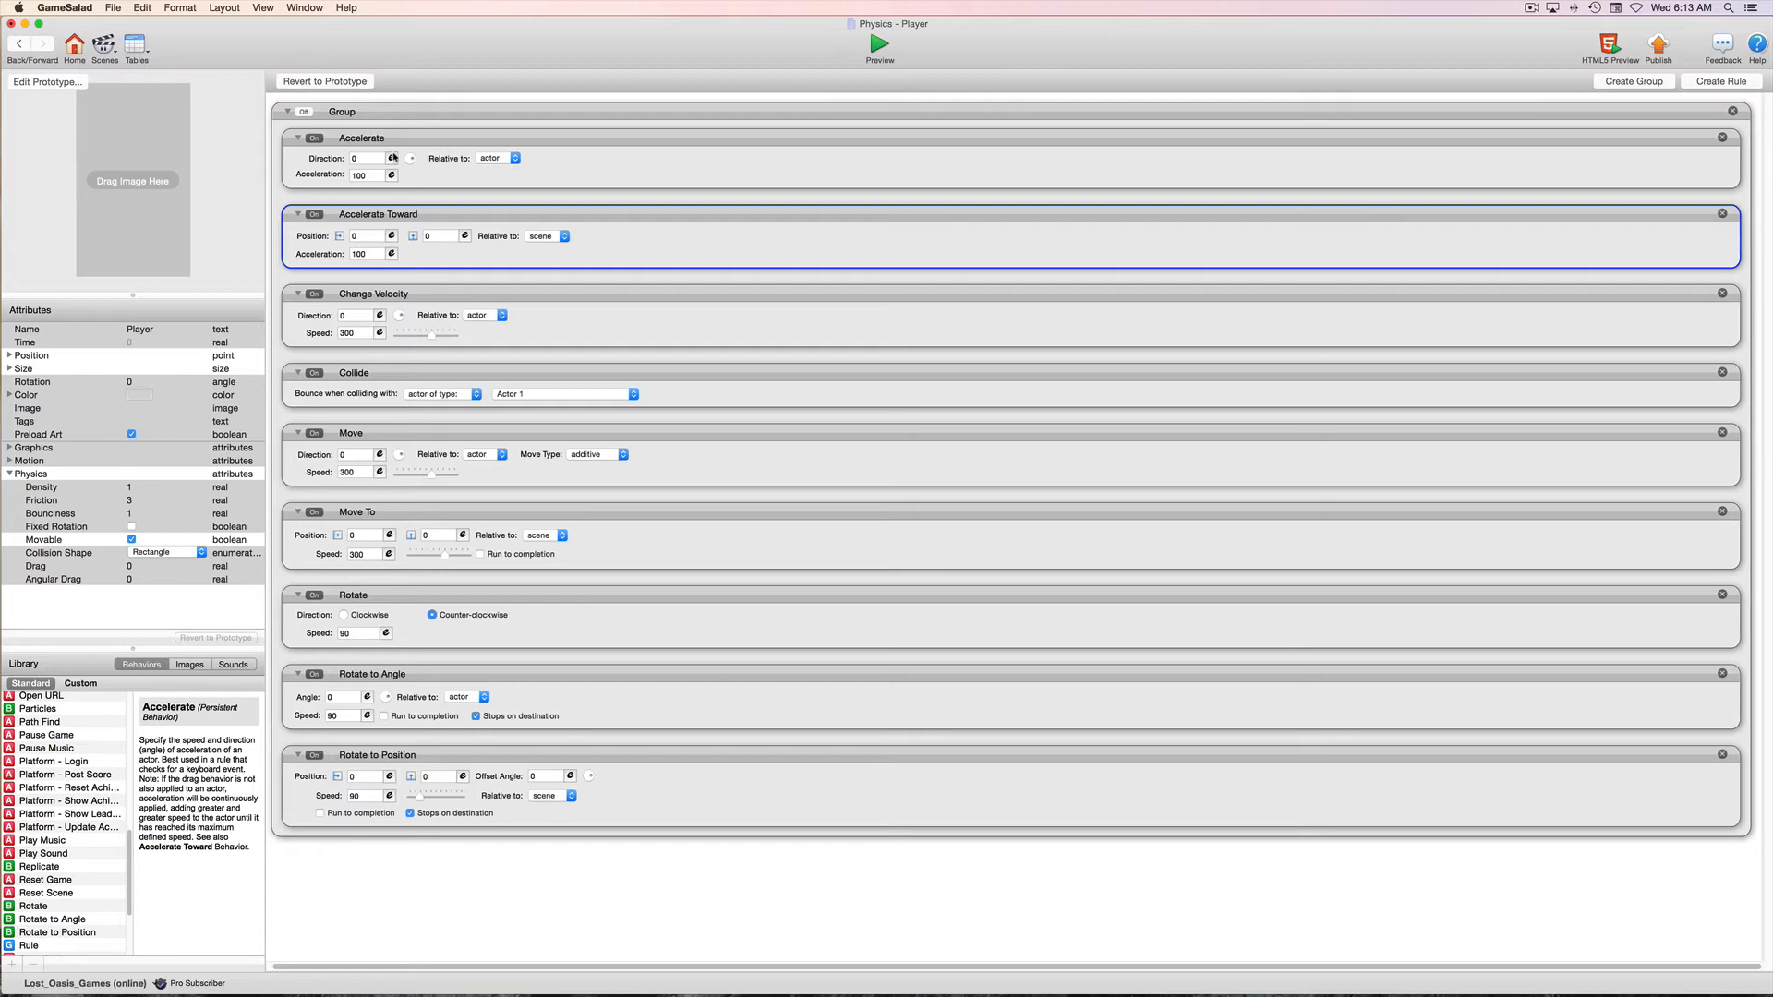
Set the Accelerate behavior's direction relative to the scene
left_click(504, 162)
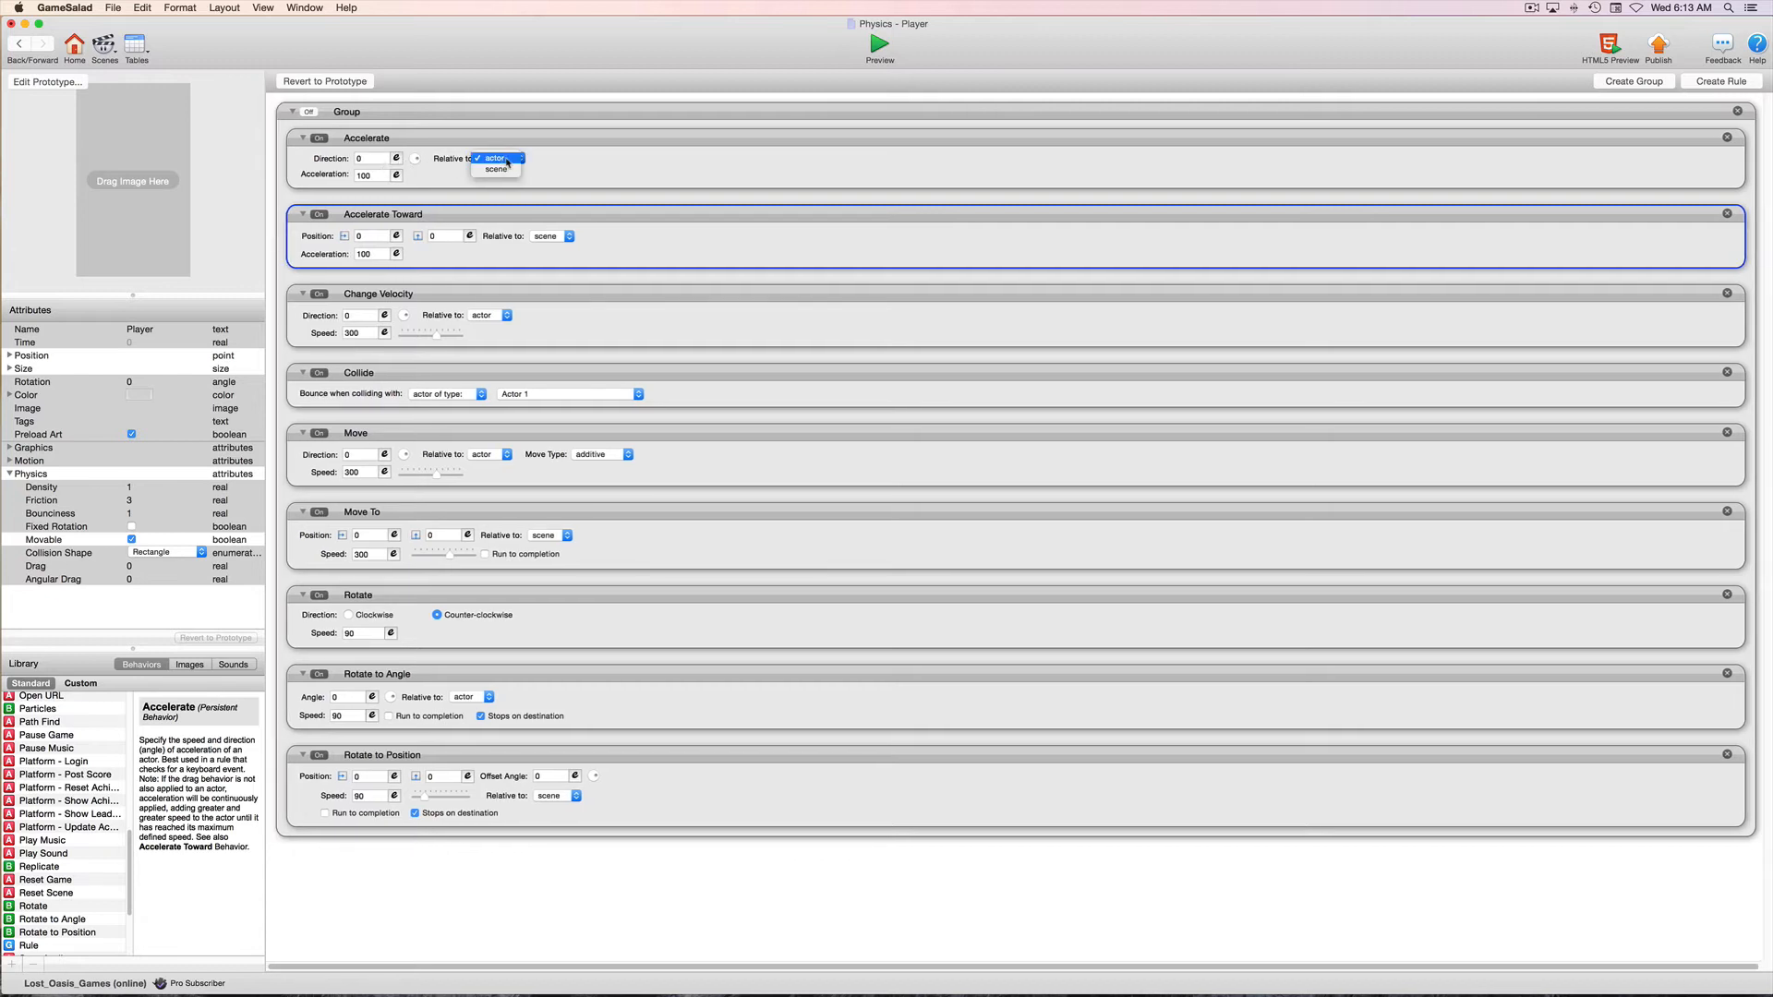
left_click(506, 161)
left_click(516, 159)
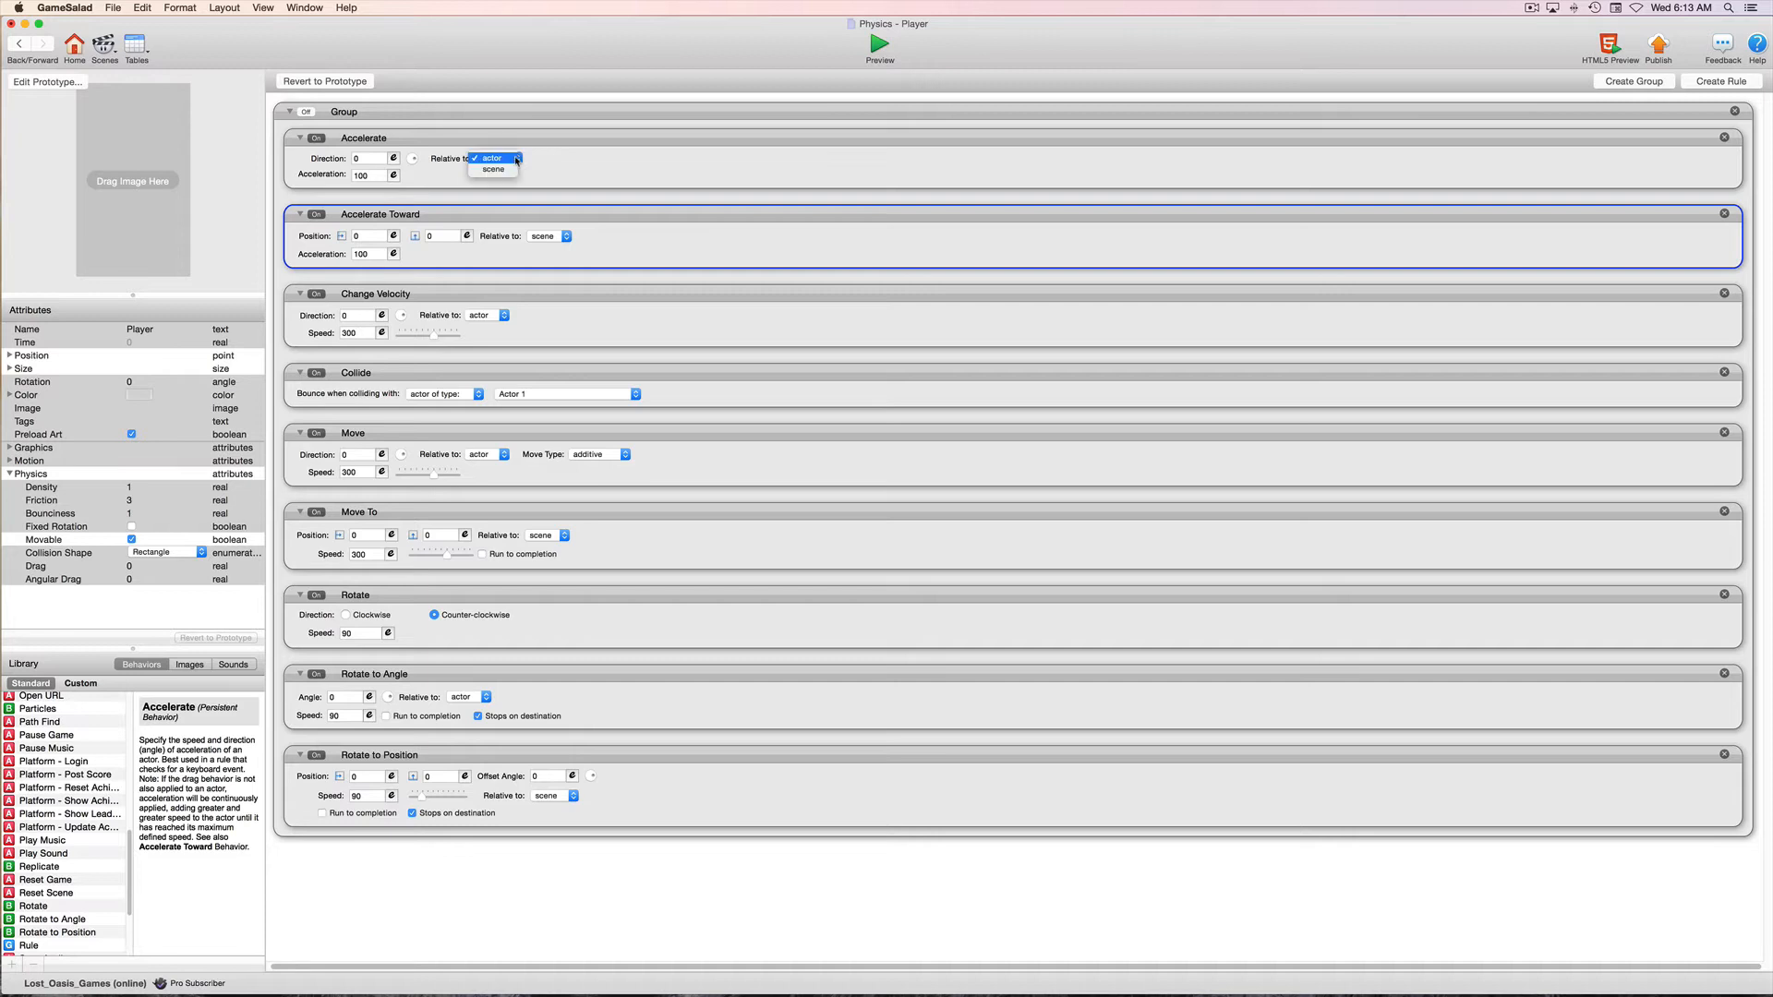
left_click(499, 170)
Return to the Adjustable scene, stretch the placed Player into a wide horizontal bar and center it near the scene's upper edge
left_click(15, 46)
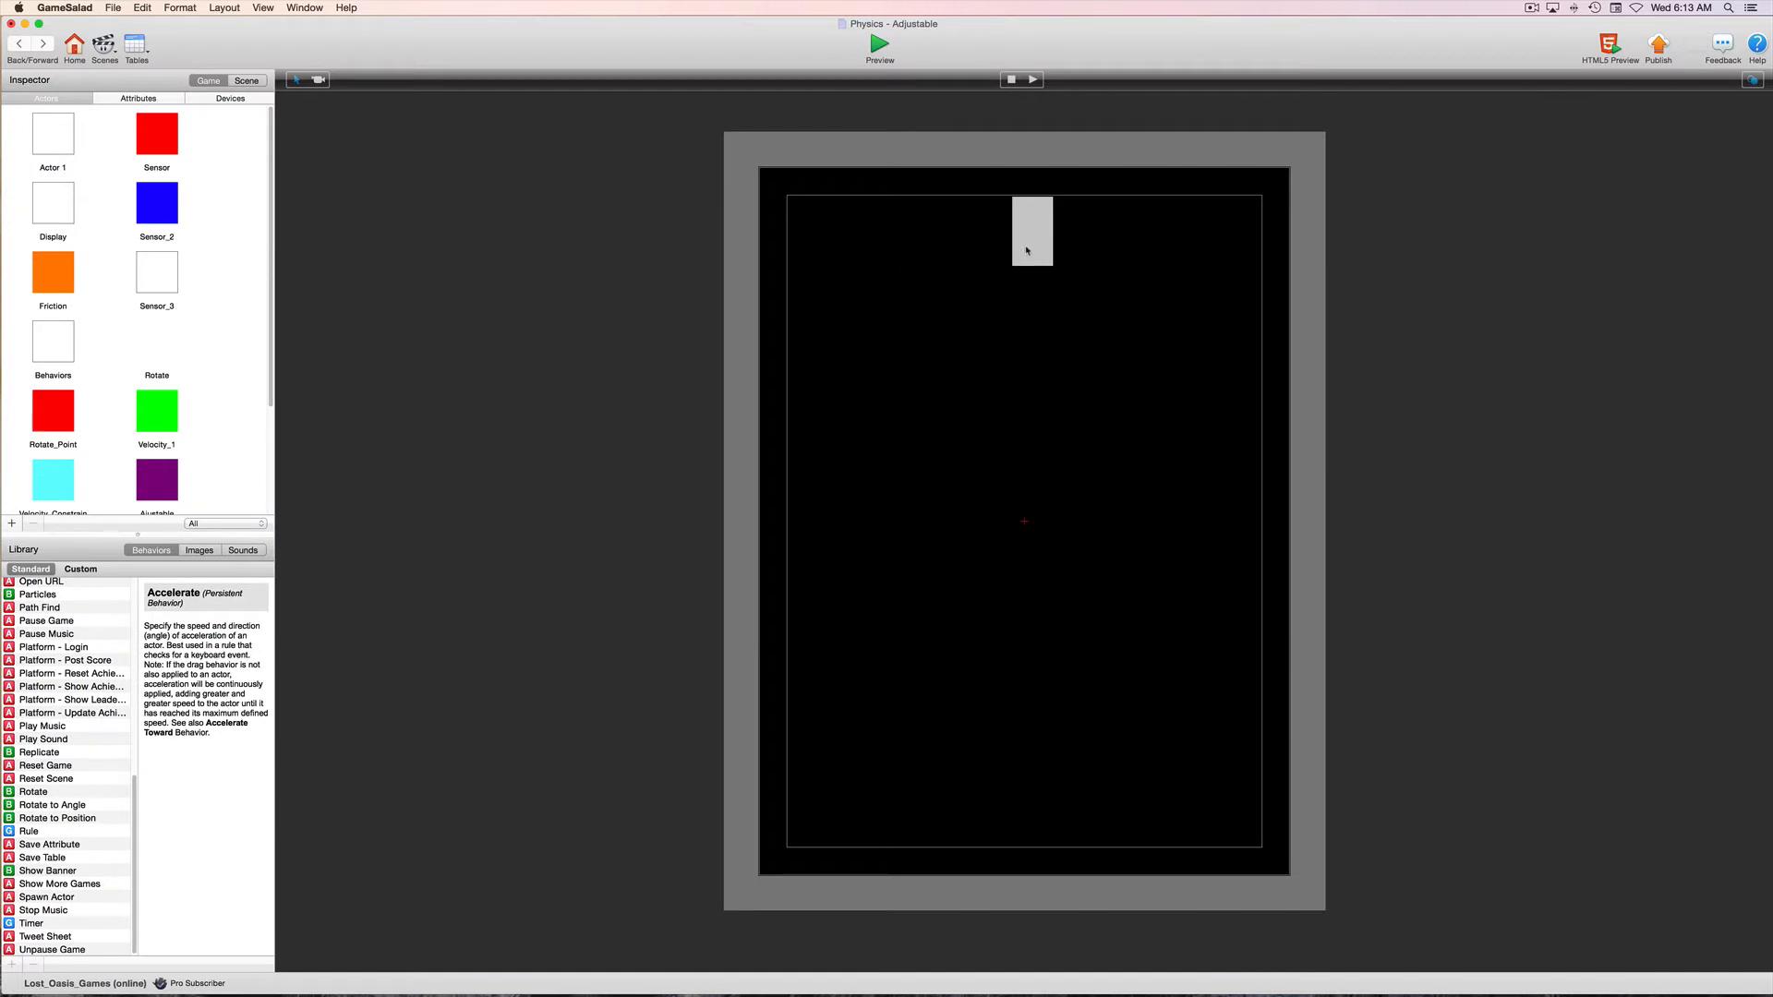
left_click(1019, 247)
left_click_drag(1049, 230, 920, 230)
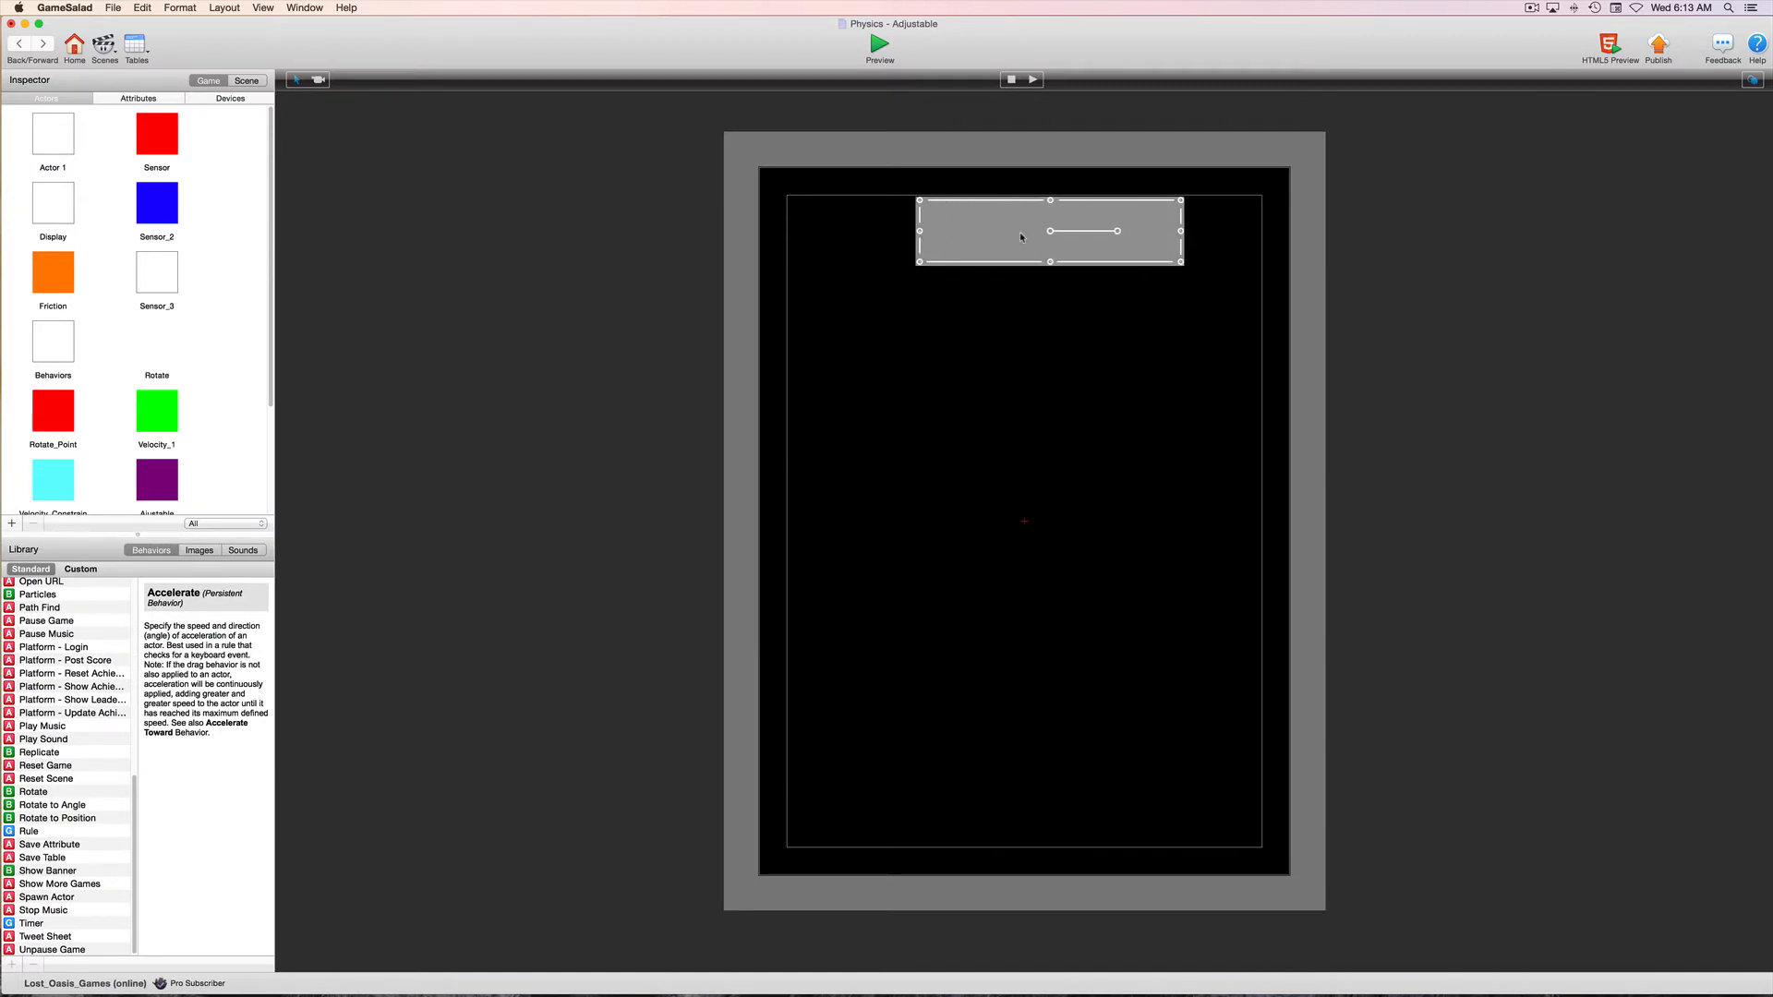
left_click_drag(1050, 236, 1027, 236)
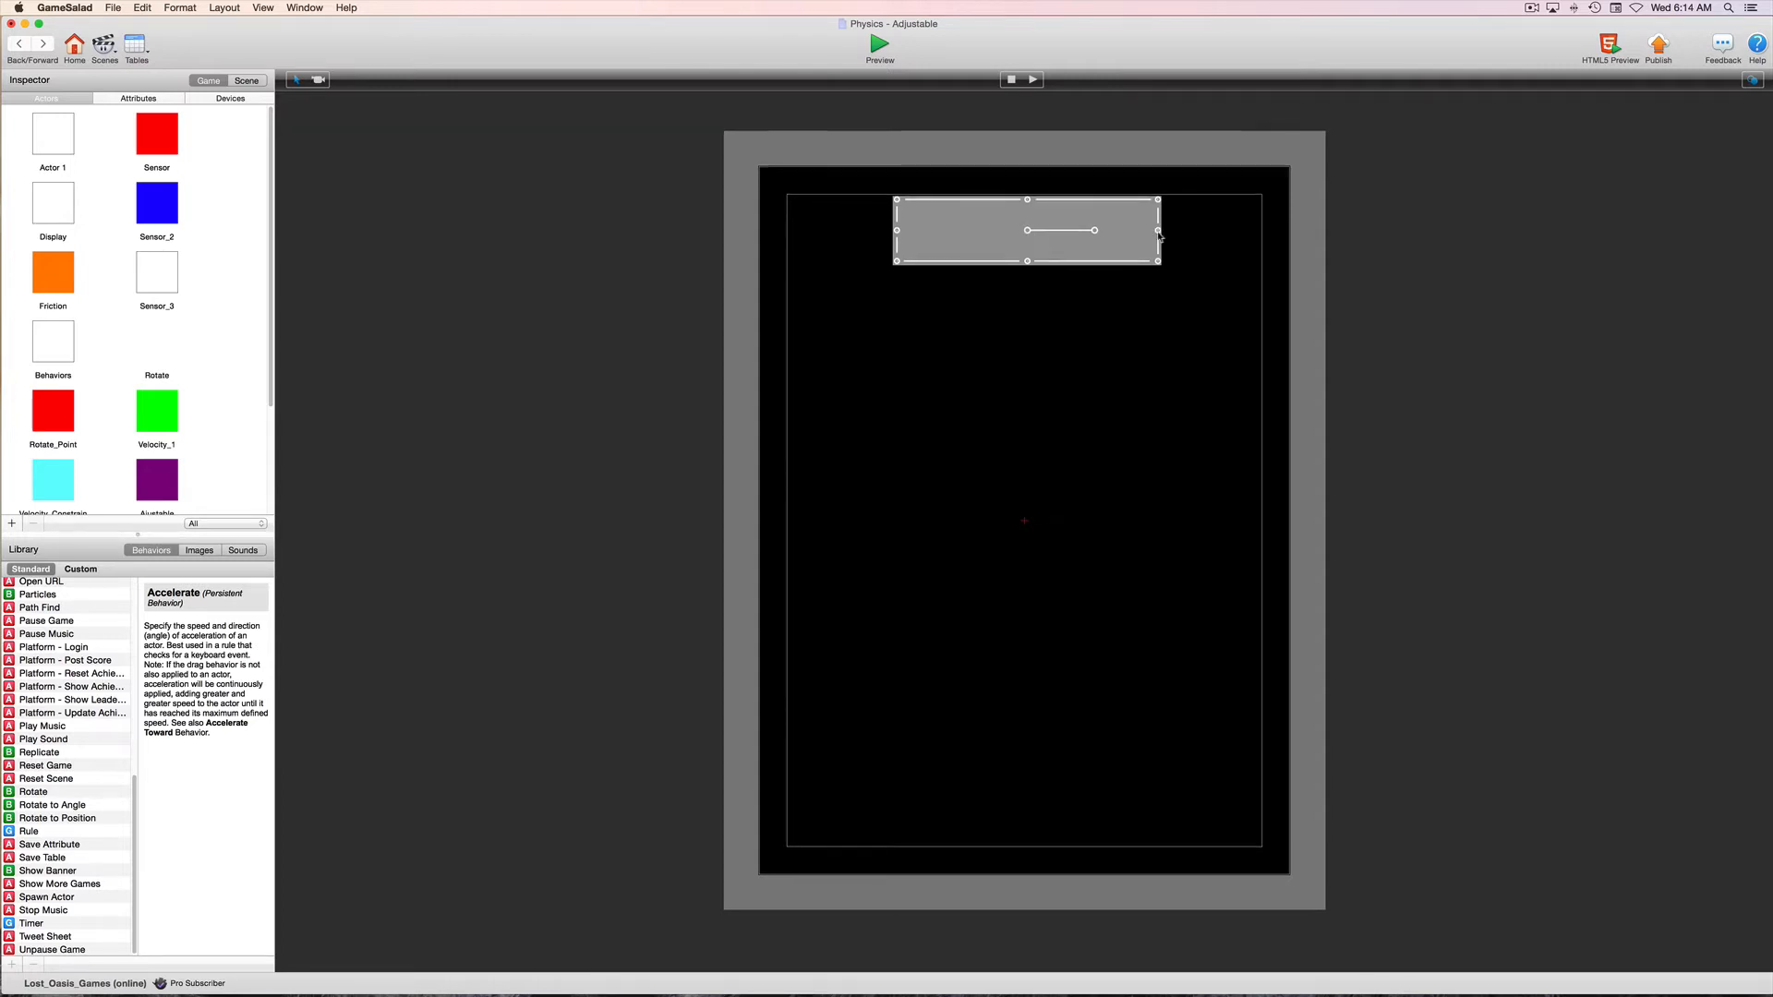
scroll(1109, 253, "down", 1)
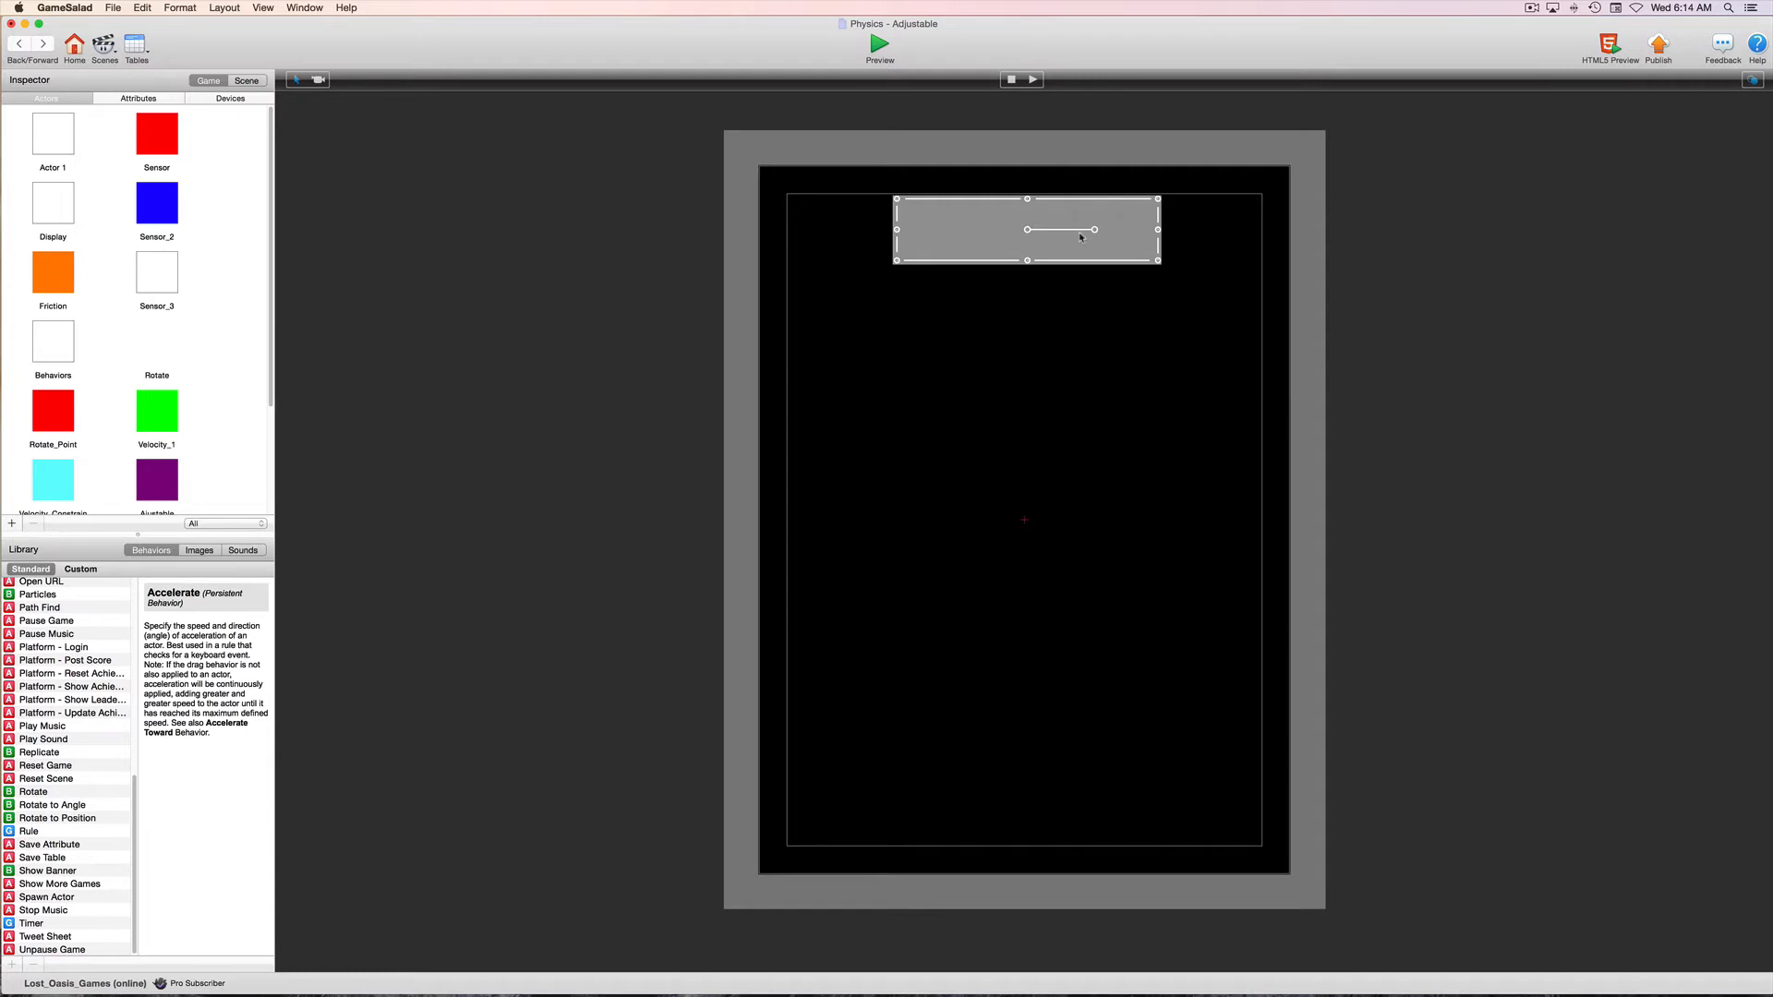
scroll(1016, 233, "up", 1)
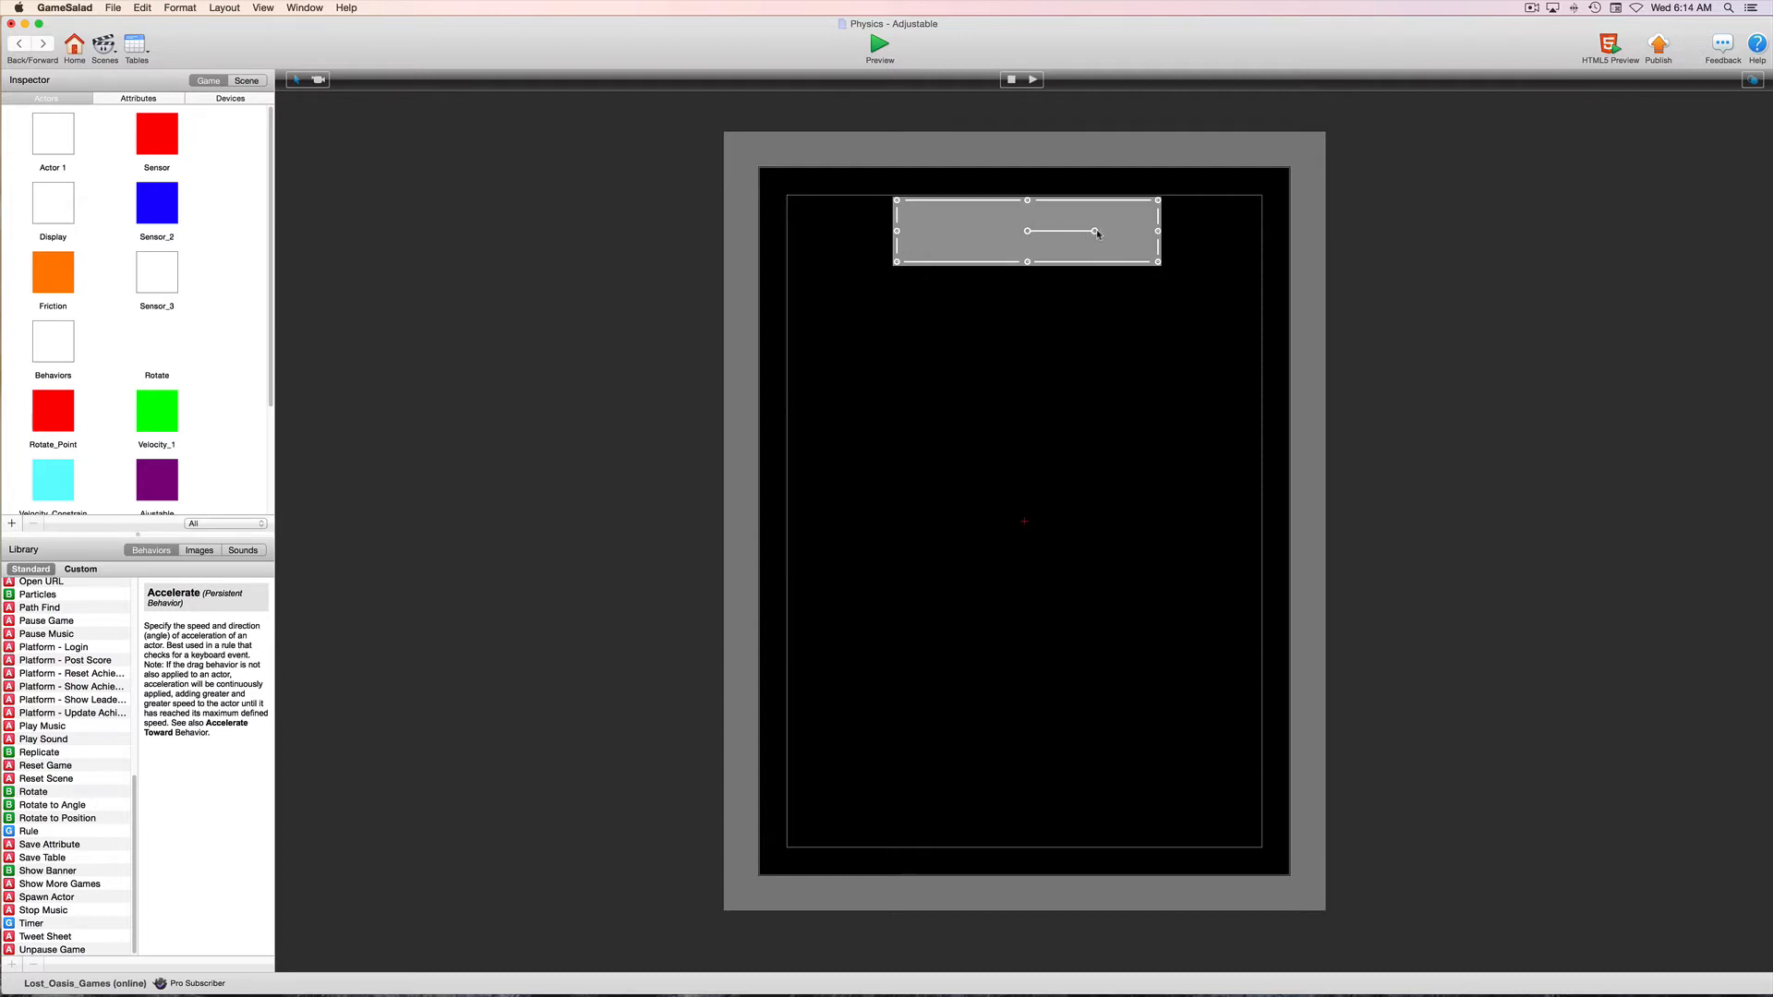
Open the placed Player instance and set its Accelerate behavior relative to actor
double_click(957, 240)
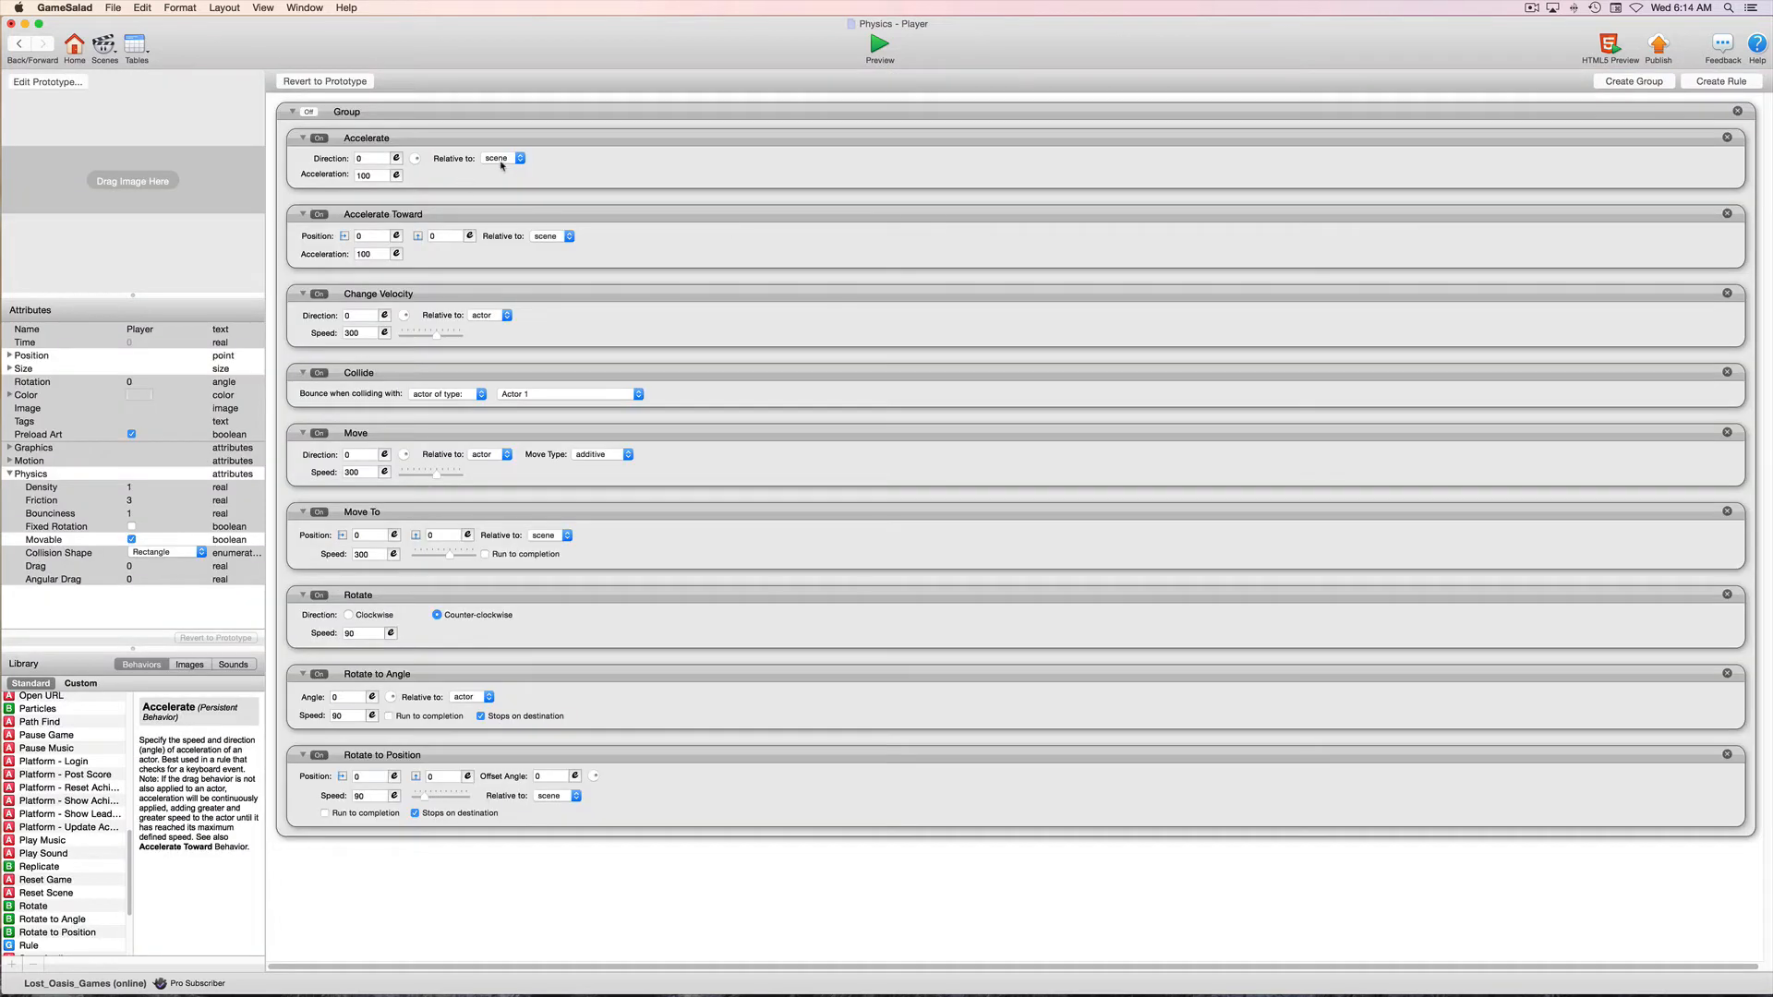
left_click(502, 161)
left_click(499, 153)
Set the Player instance's Rotation attribute to 90
double_click(139, 382)
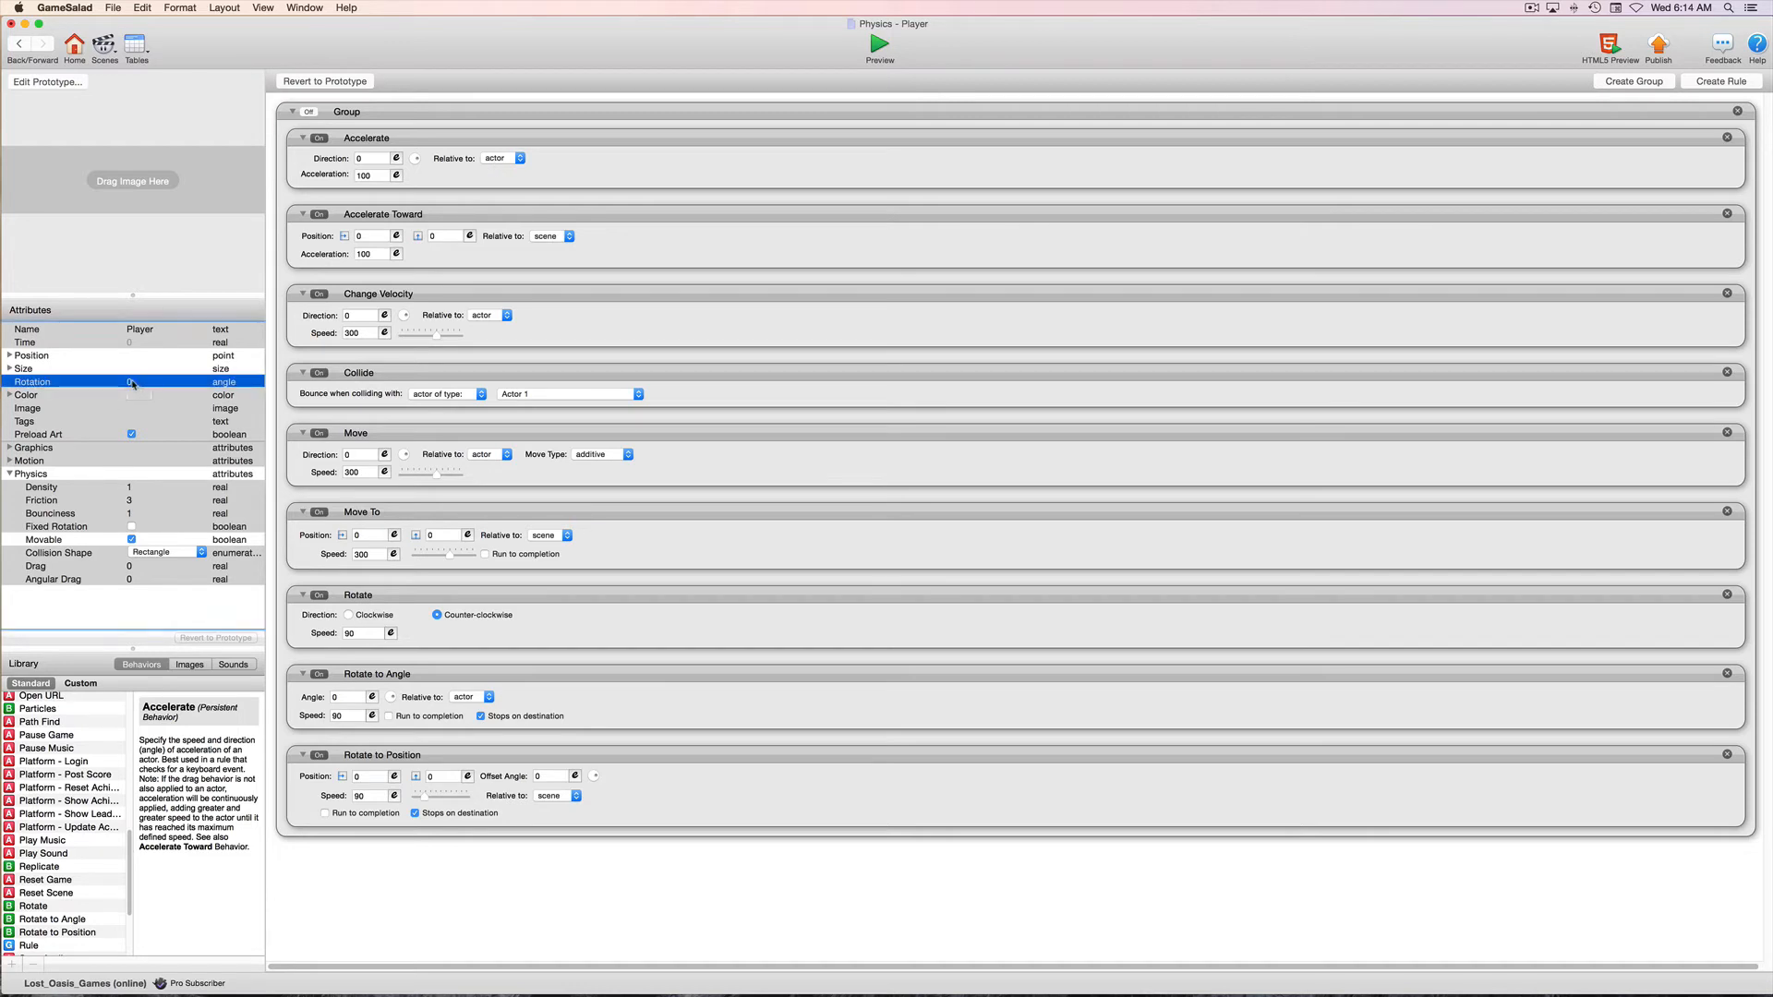
type("9")
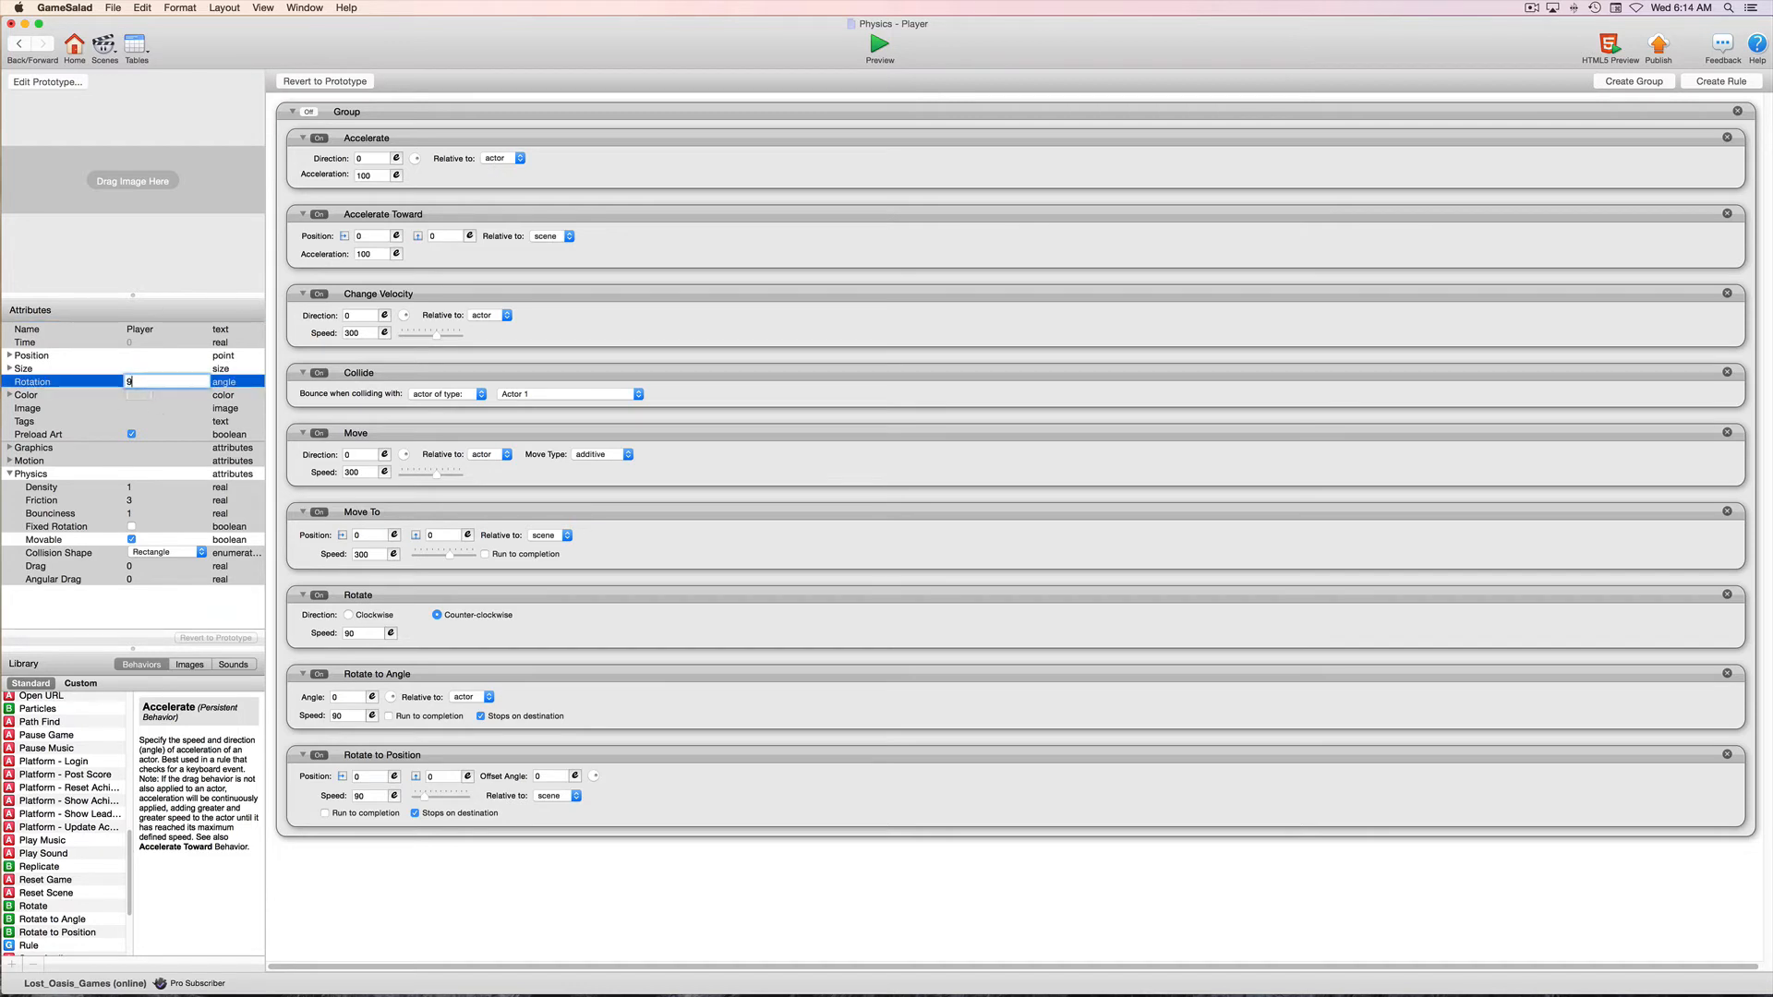
type("0")
key("Return")
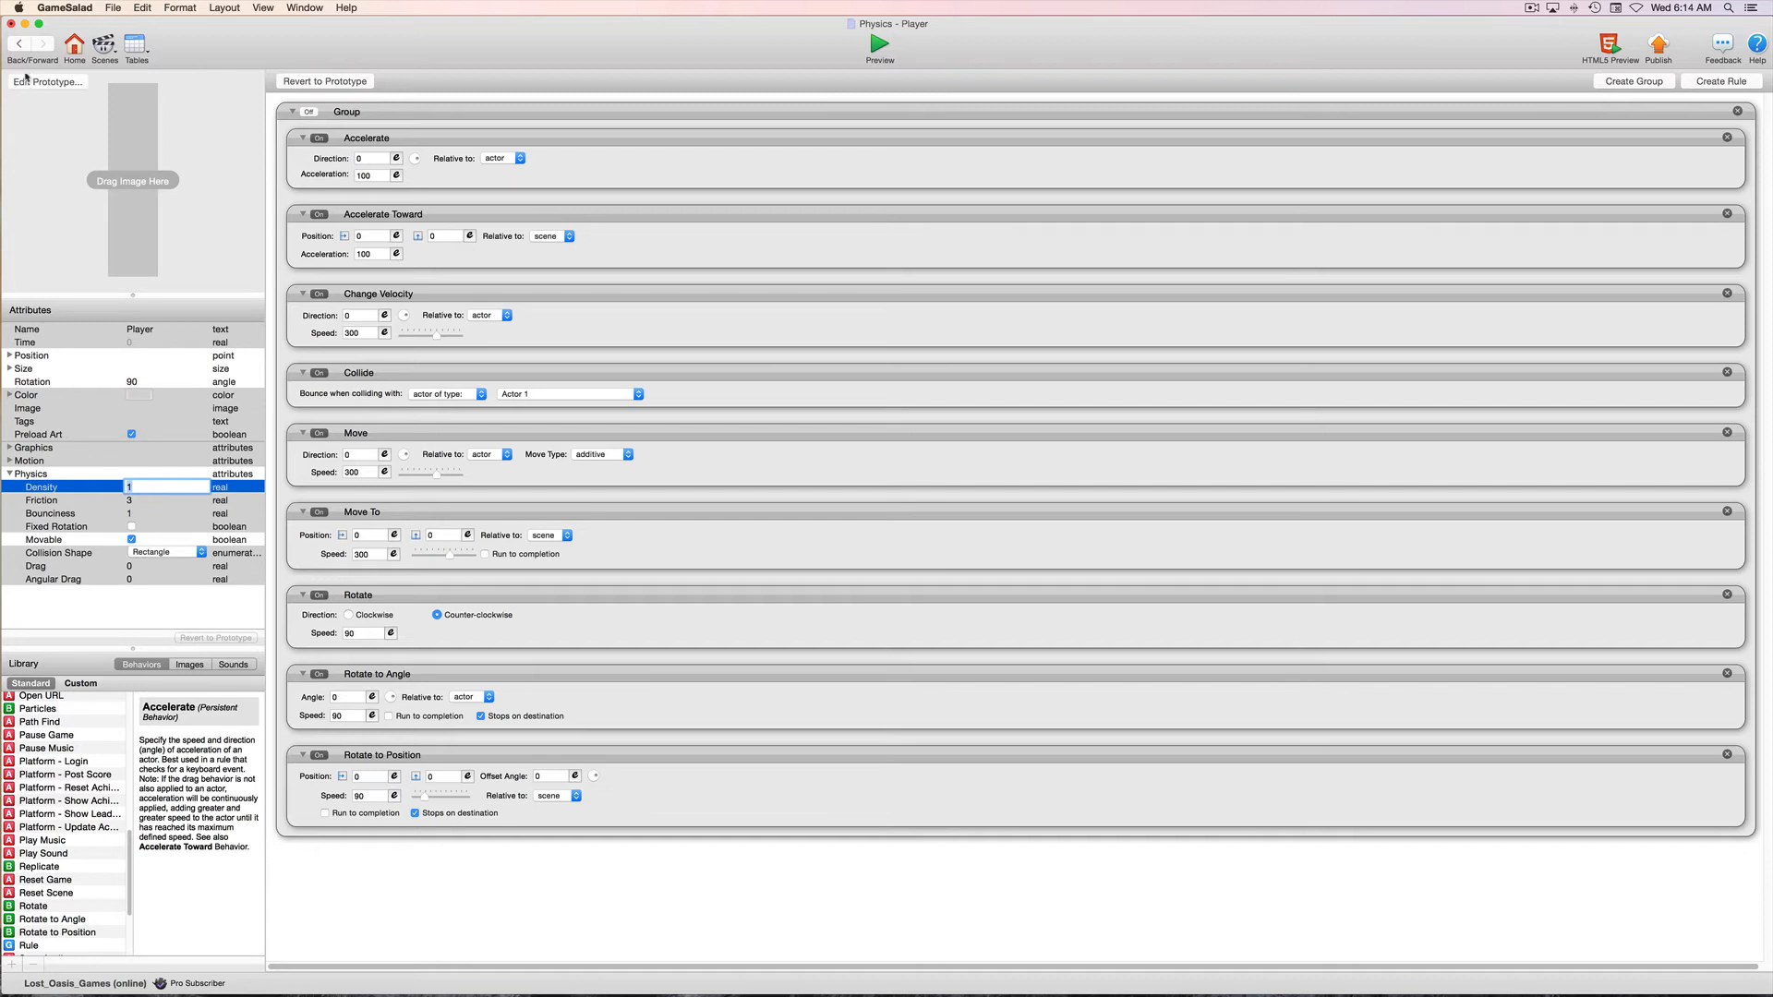
Return to the Adjustable scene and move the rotated Player down so it lies fully inside the scene
left_click(18, 43)
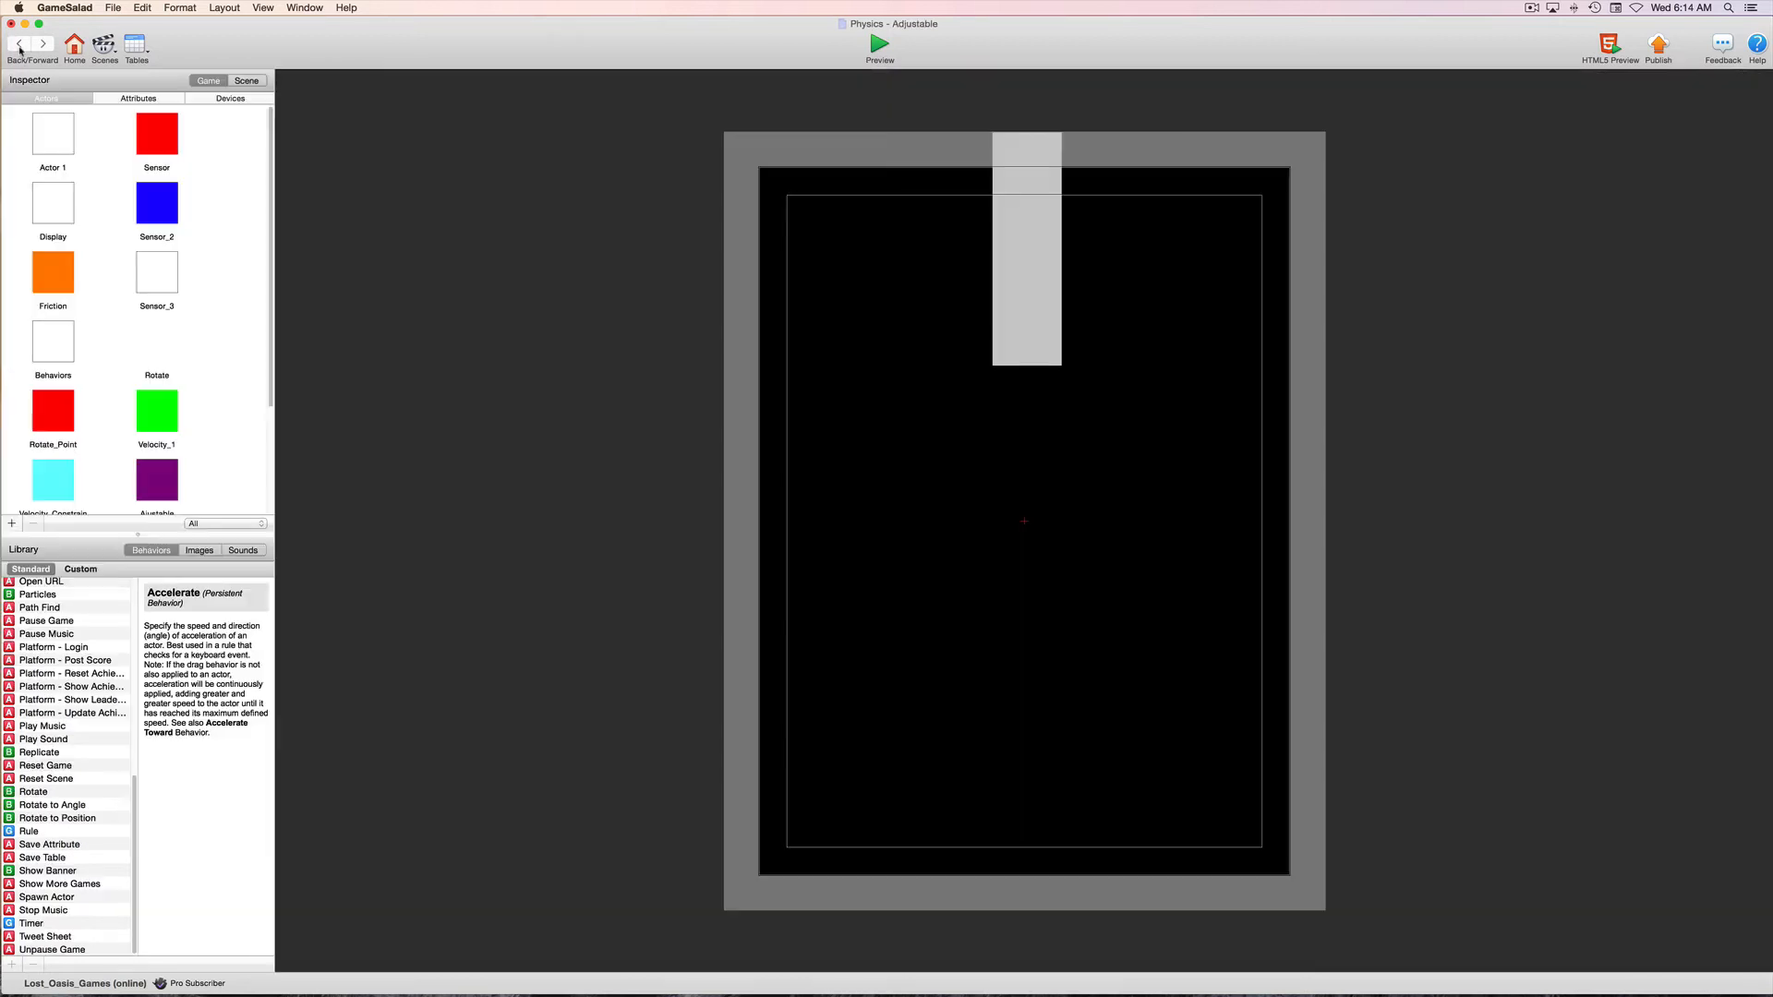
left_click(1031, 233)
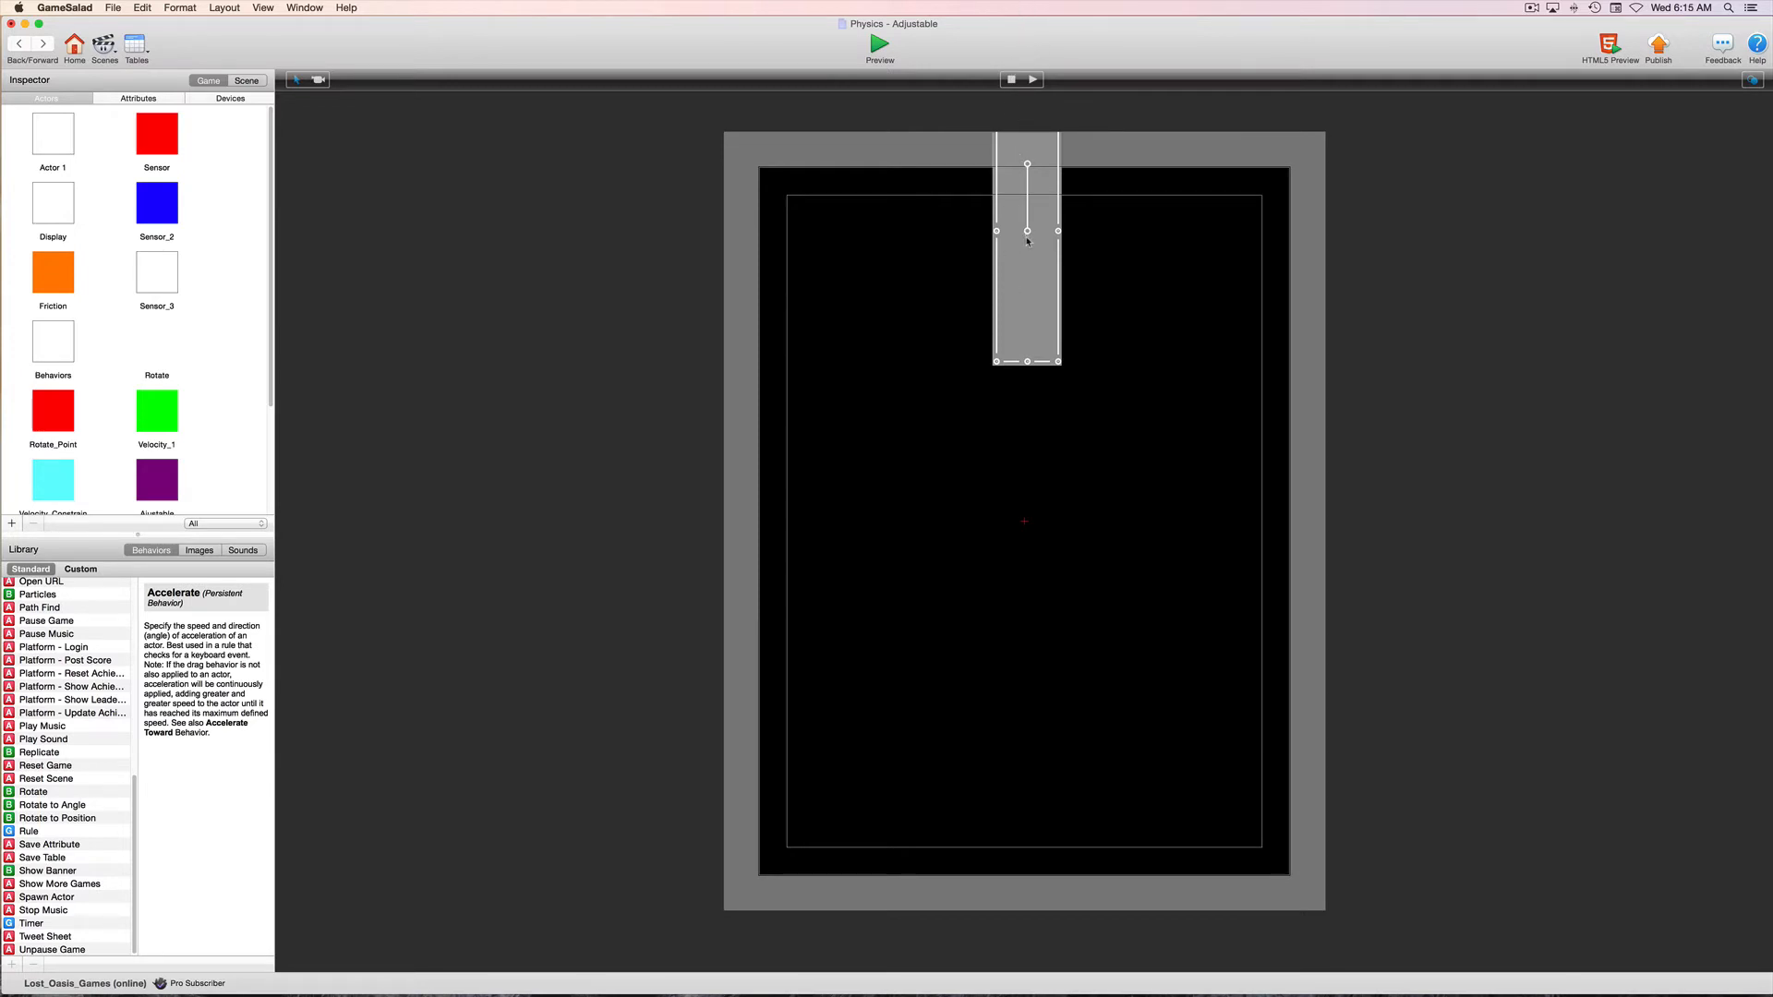
left_click_drag(1027, 241, 1019, 371)
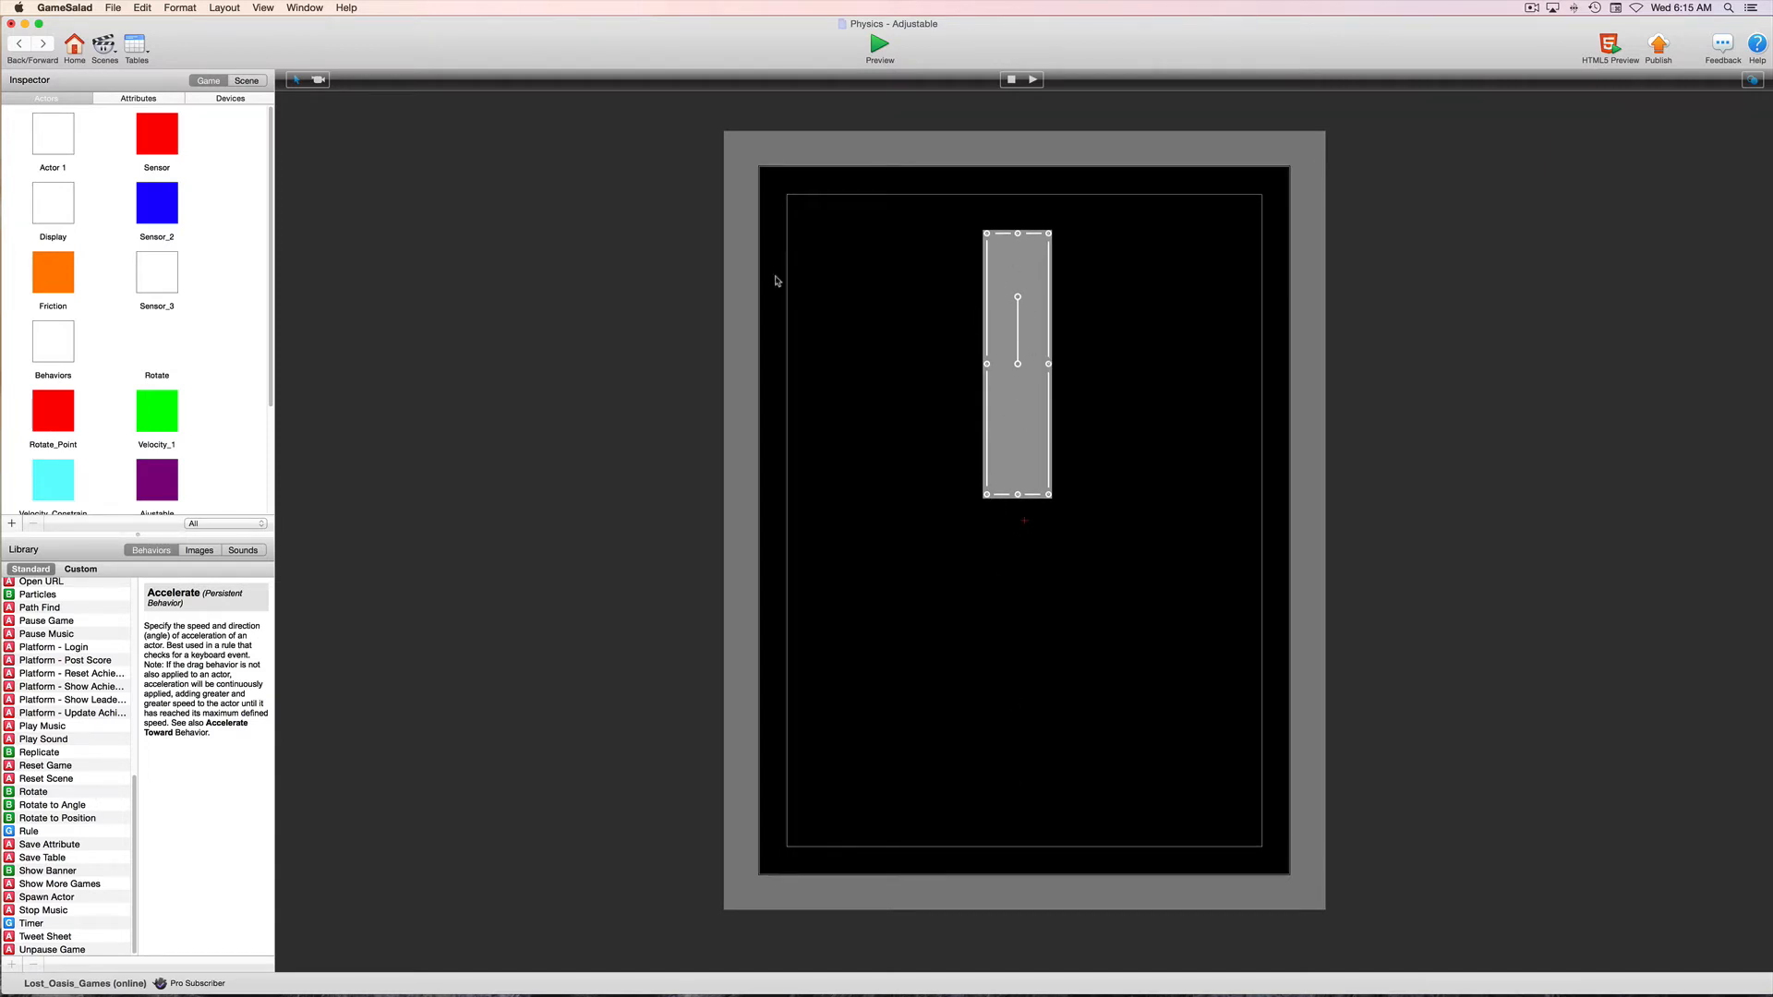
Reopen the Adjustable scene from the project's scene list and open the placed Player instance's behaviors
left_click(20, 43)
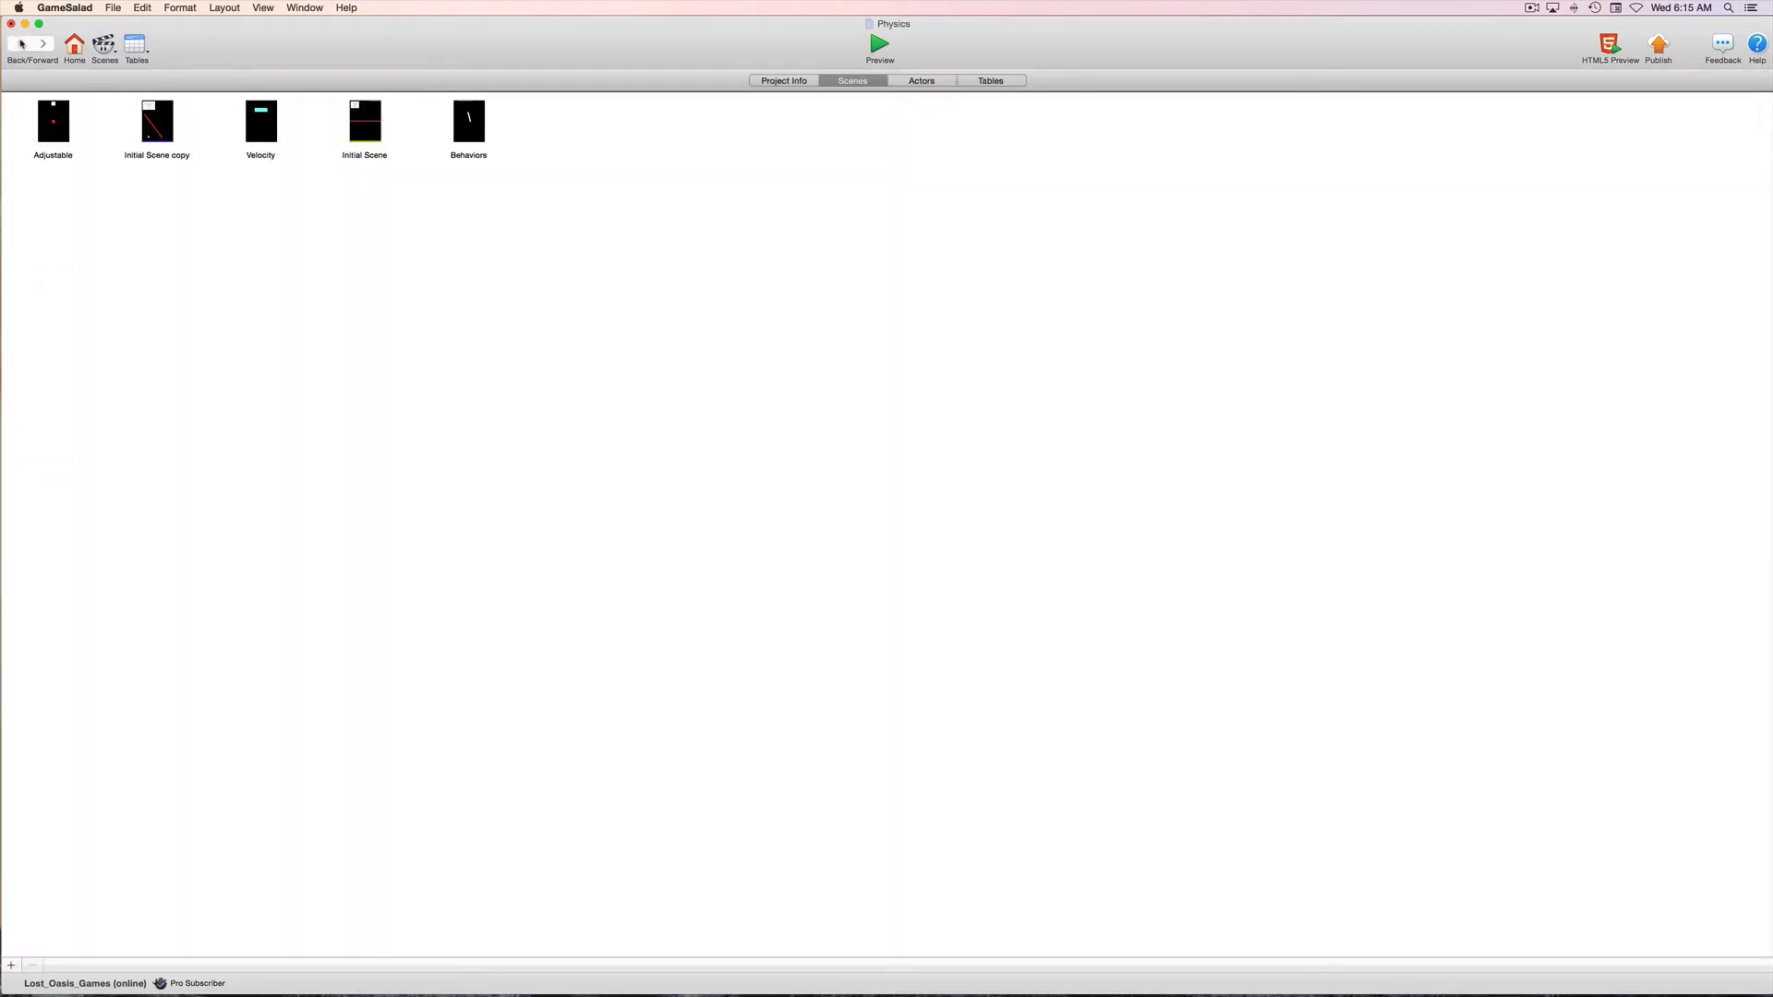
left_click(48, 132)
double_click(48, 131)
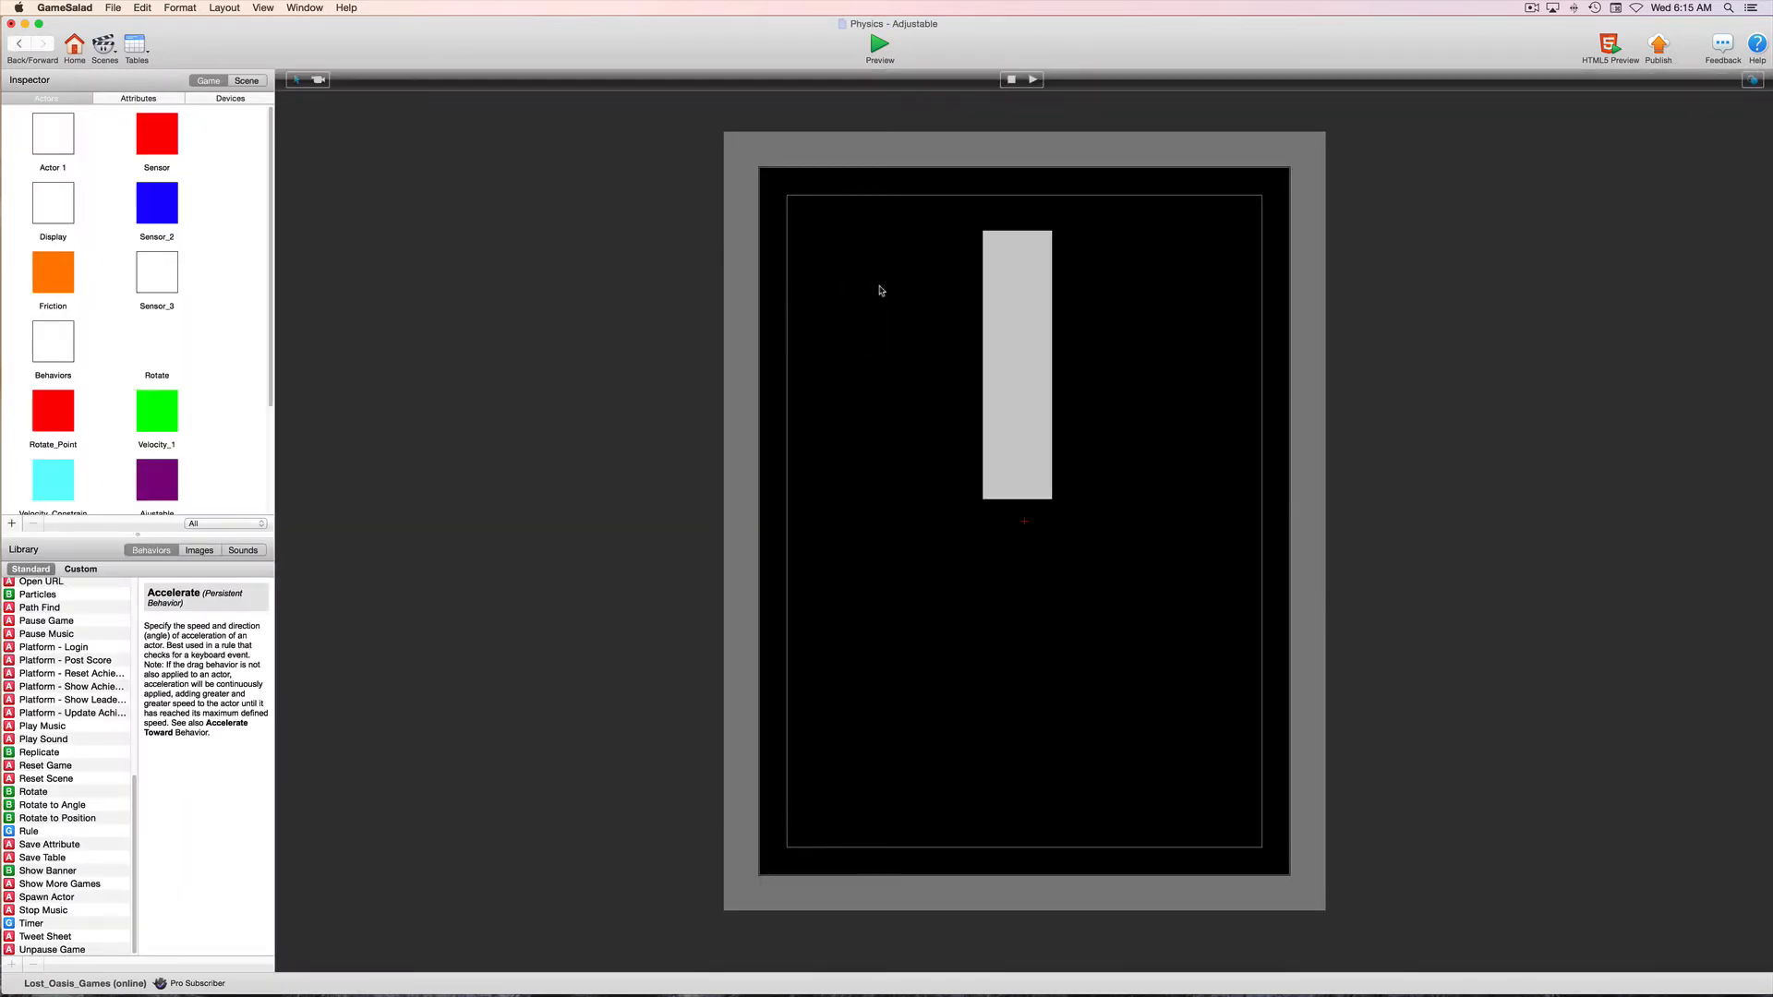
left_click(1009, 290)
double_click(1008, 290)
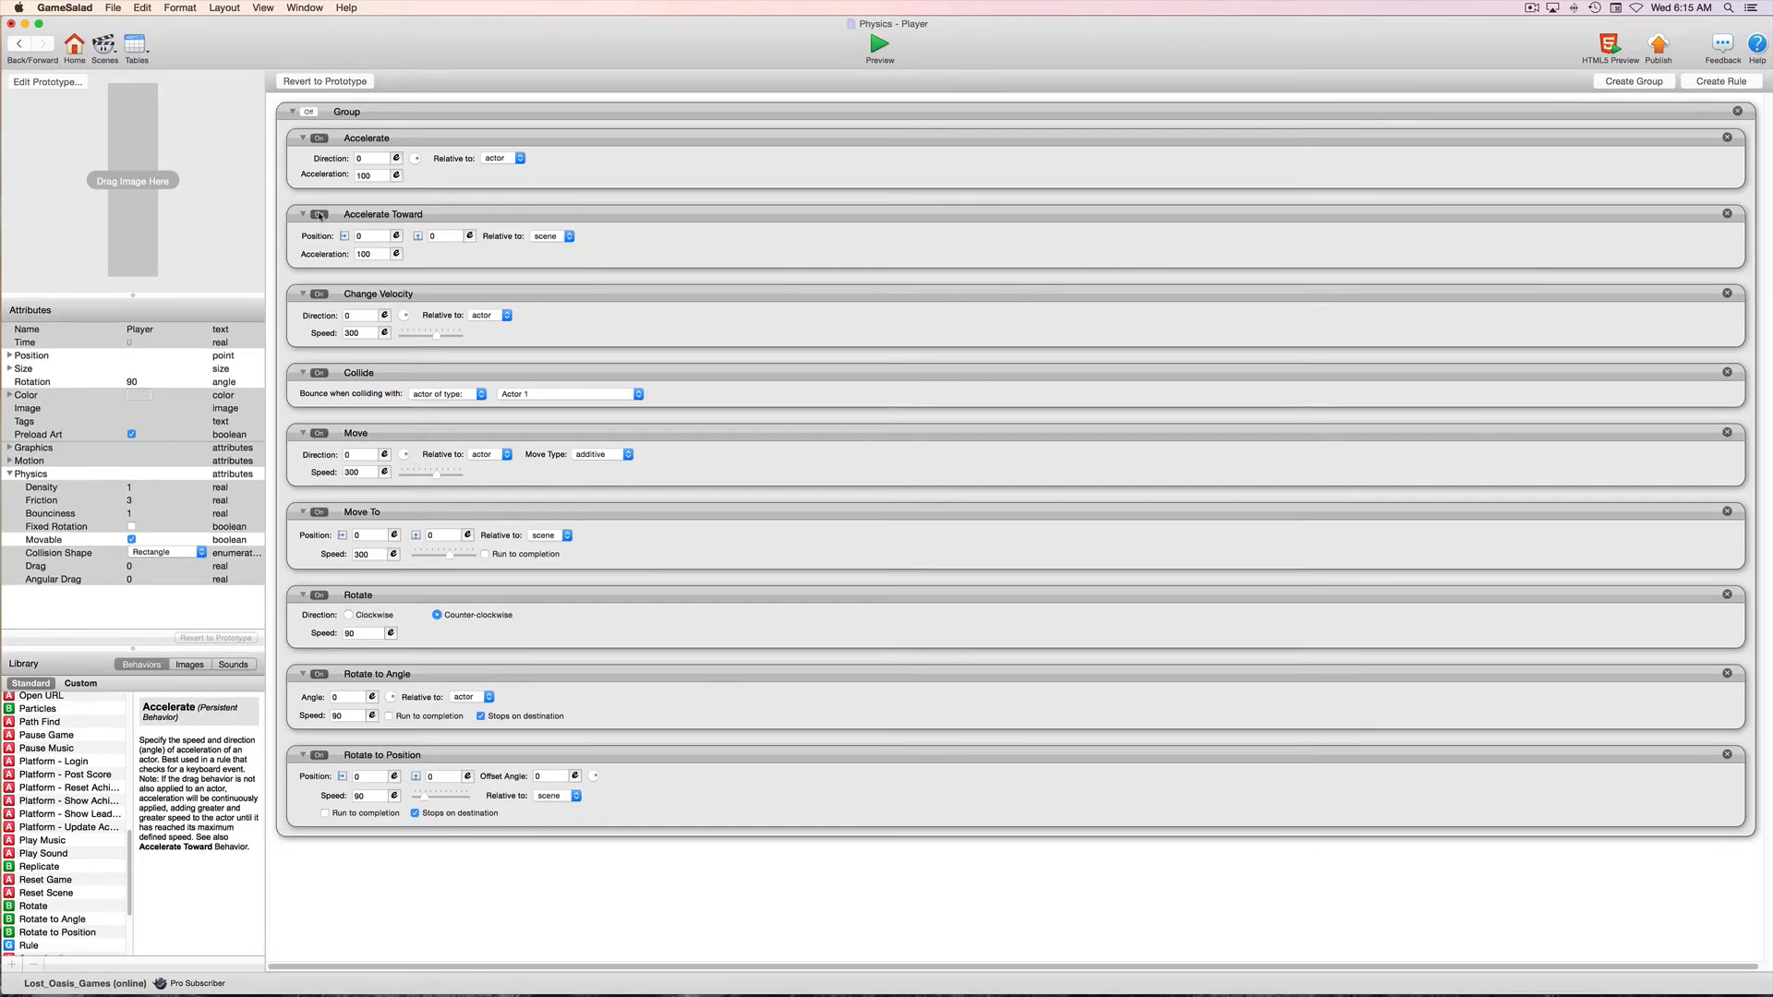
Move the Accelerate behavior out of the disabled Group to above it and set its direction to 272
left_click_drag(431, 140, 430, 108)
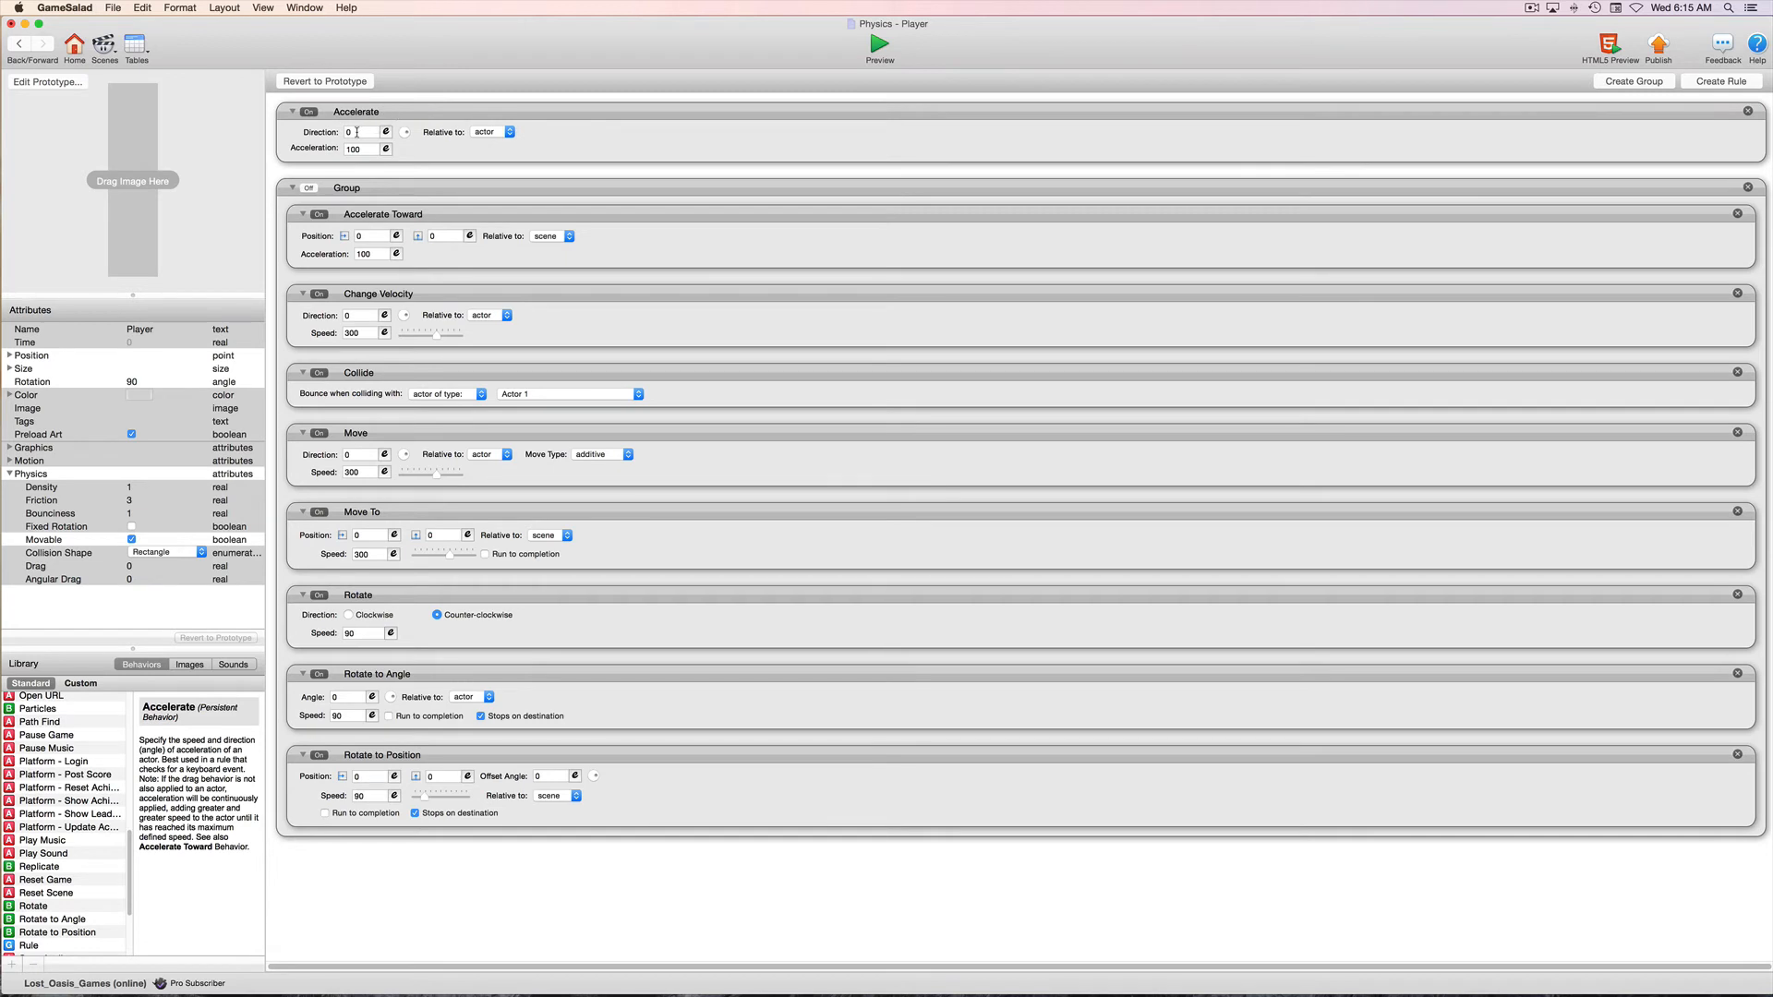
left_click(357, 132)
type("27")
key("Return")
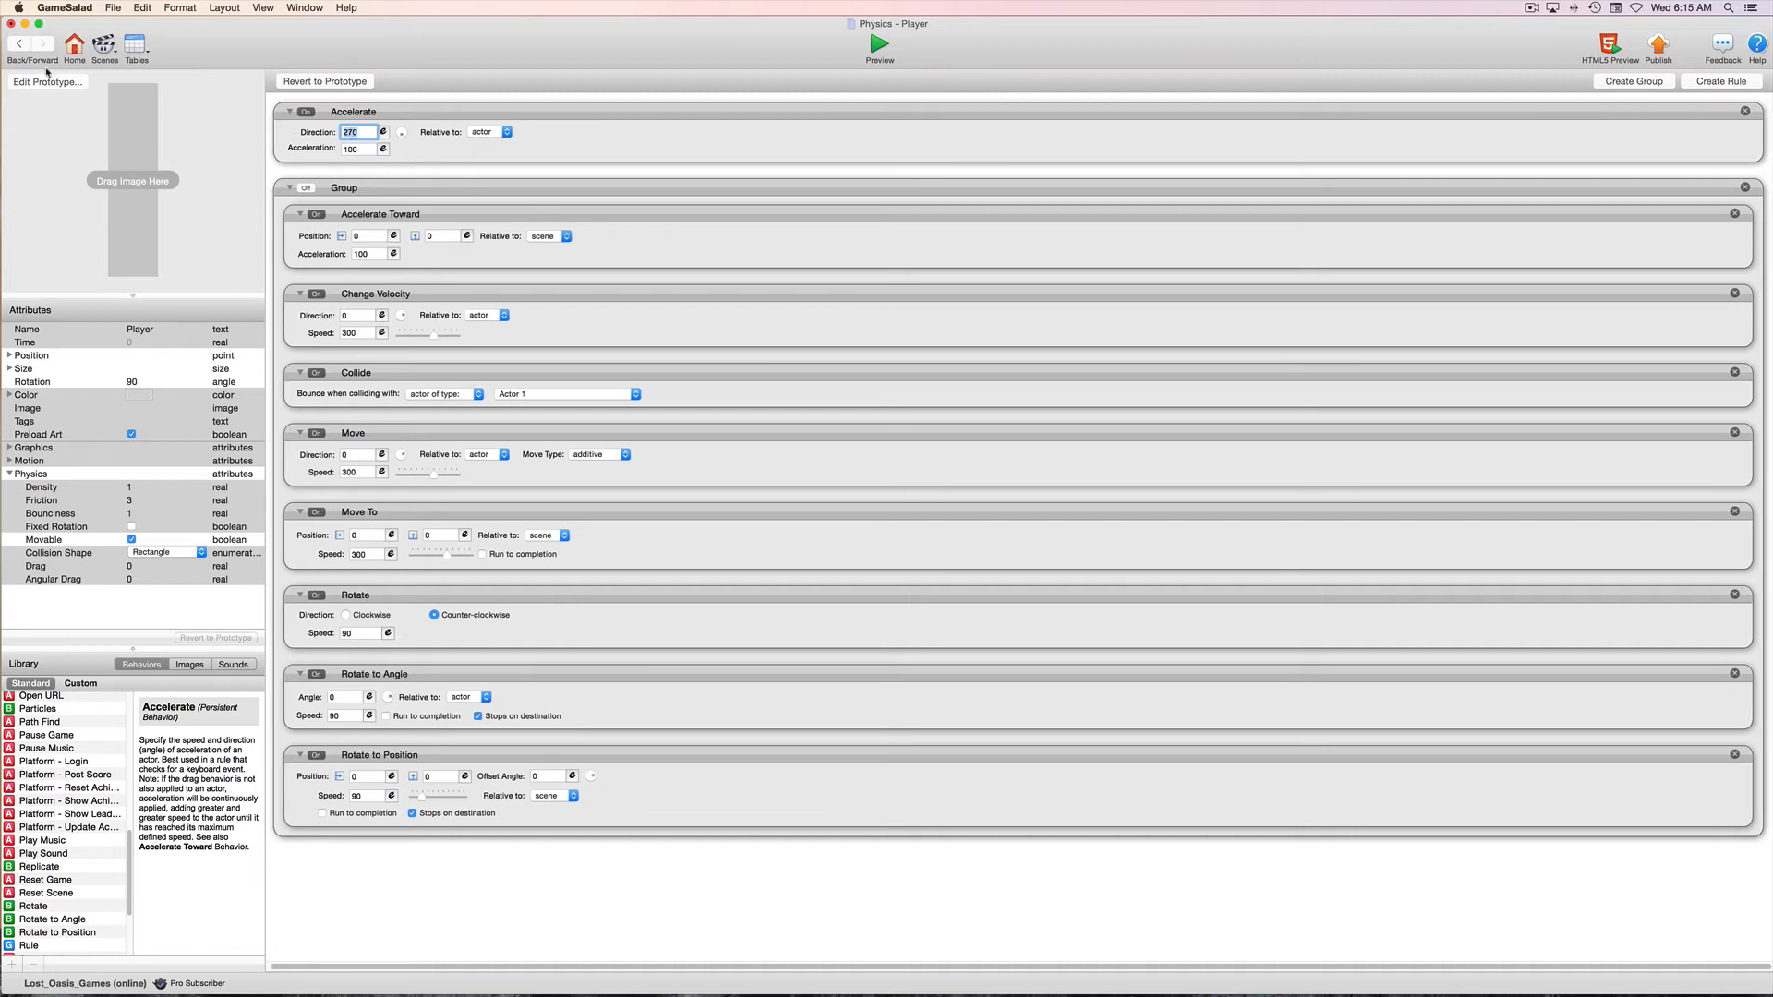
Center the vertical Player bar horizontally in the Adjustable scene and preview its movement
left_click(19, 45)
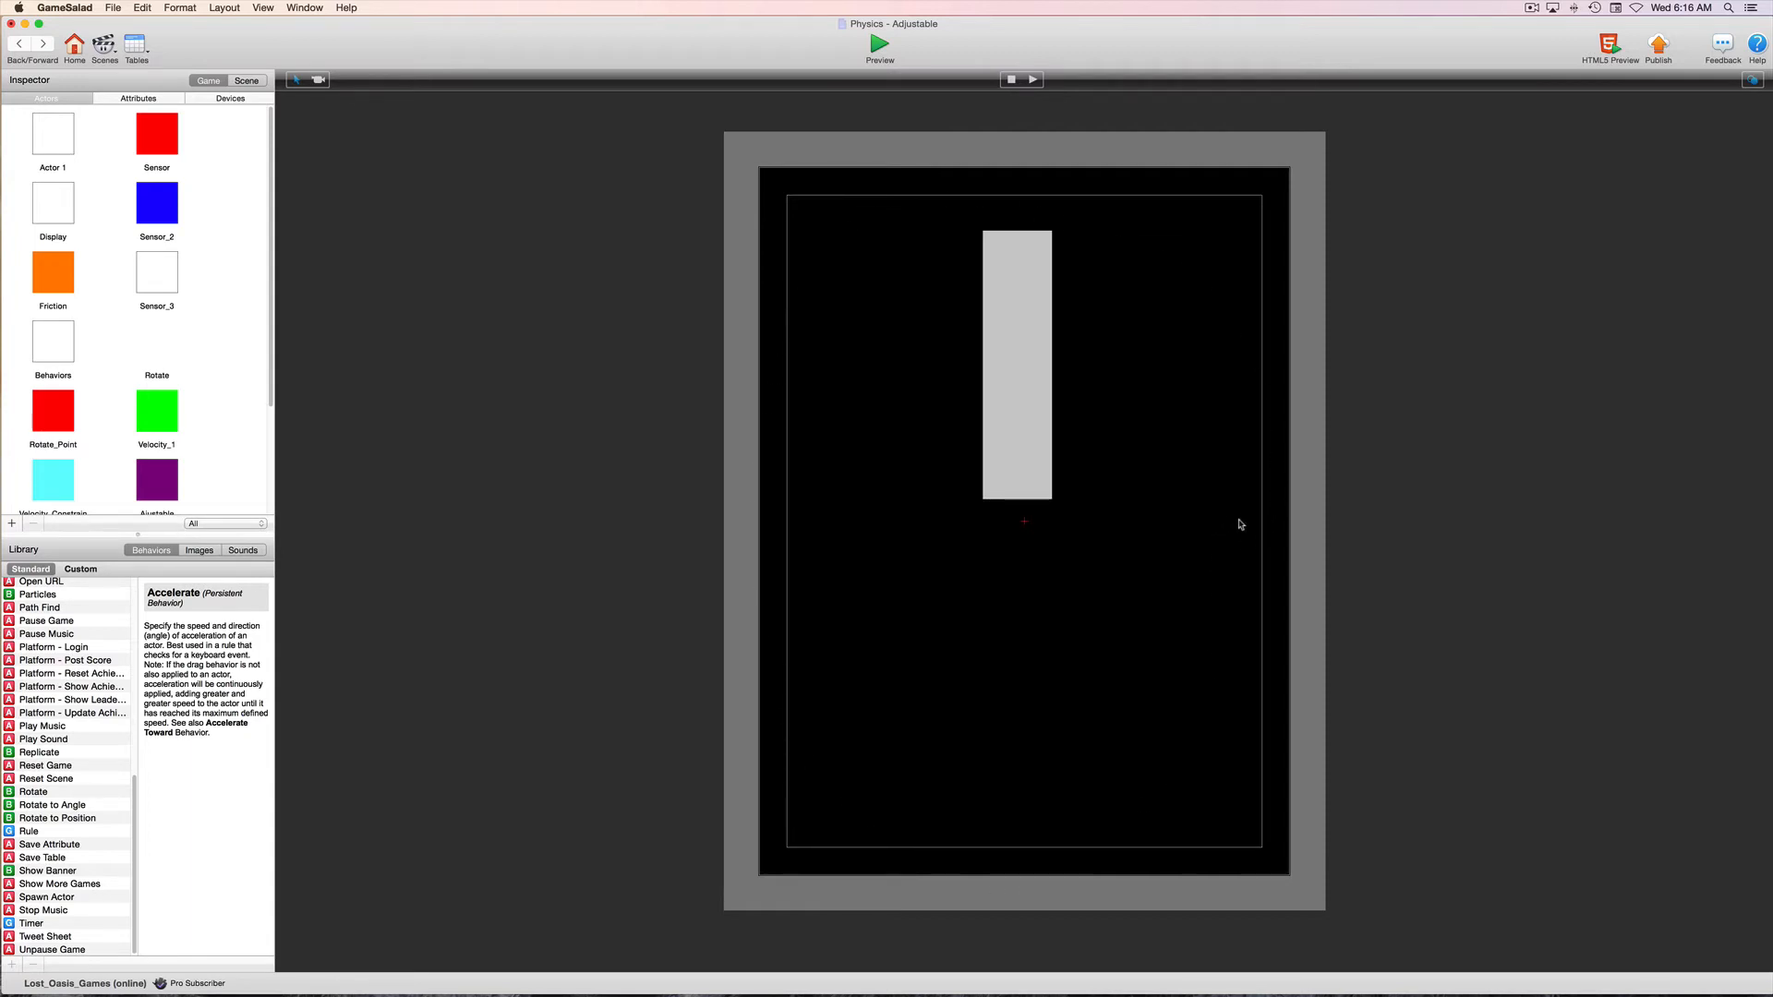
left_click_drag(1022, 372, 1021, 371)
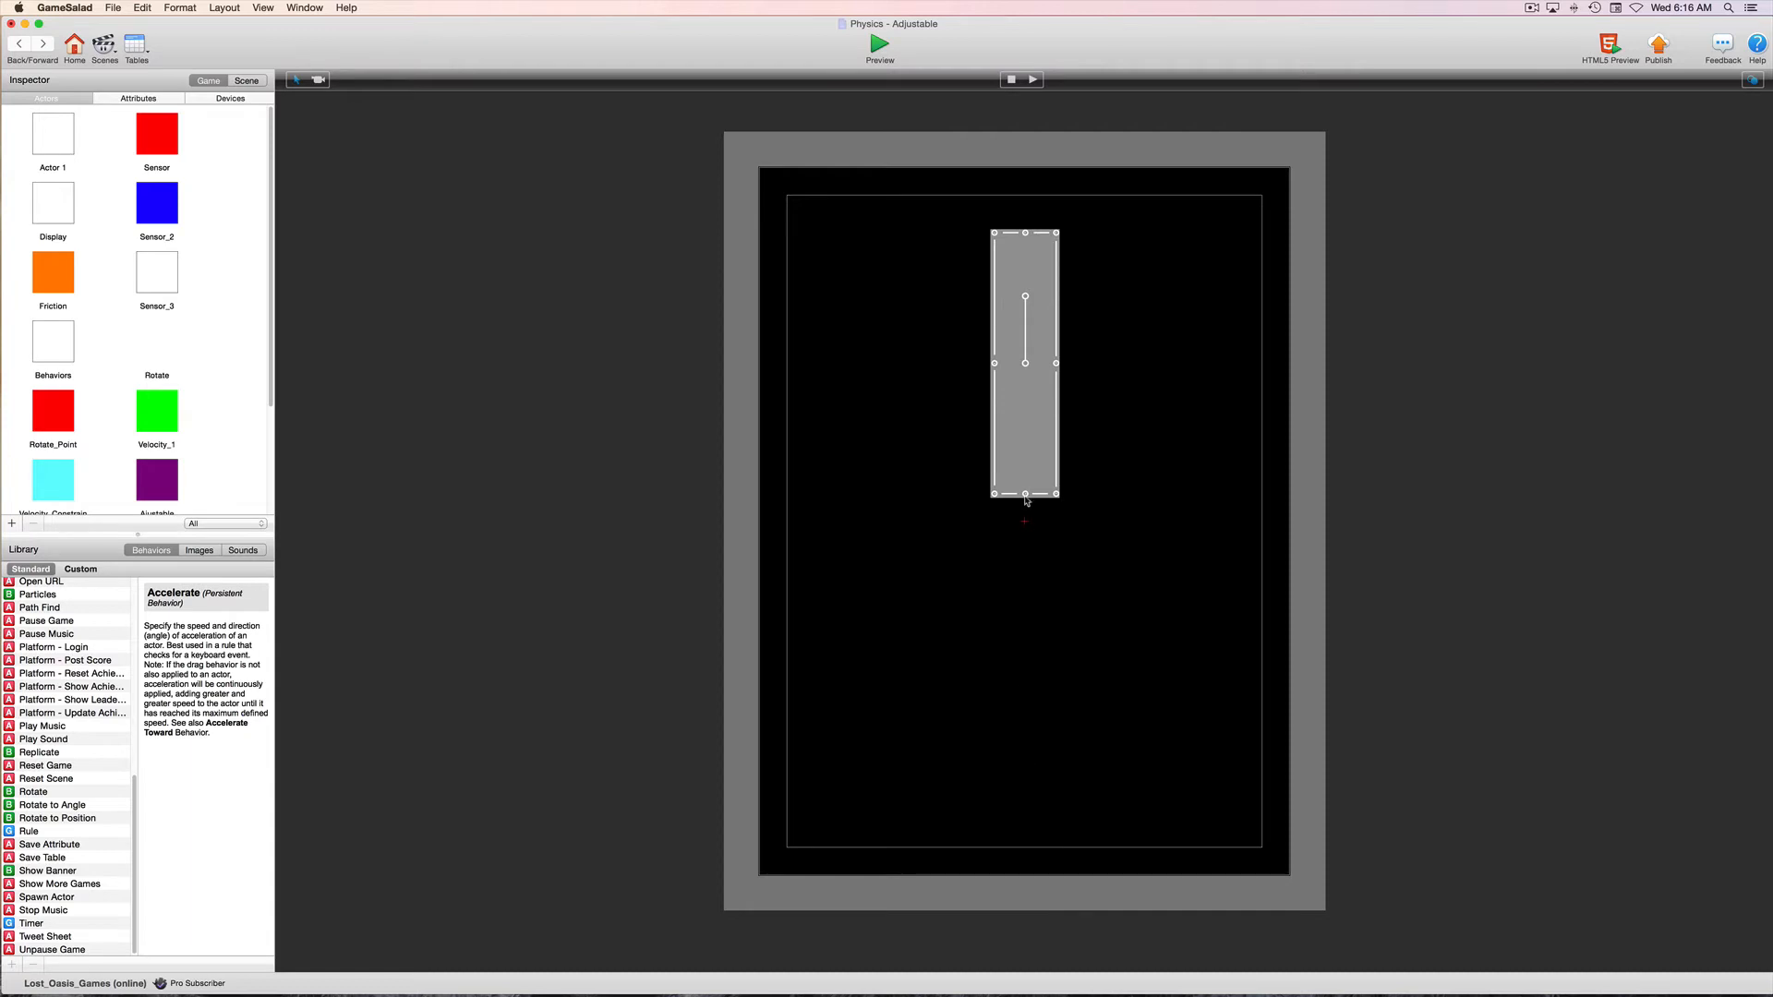
left_click(960, 447)
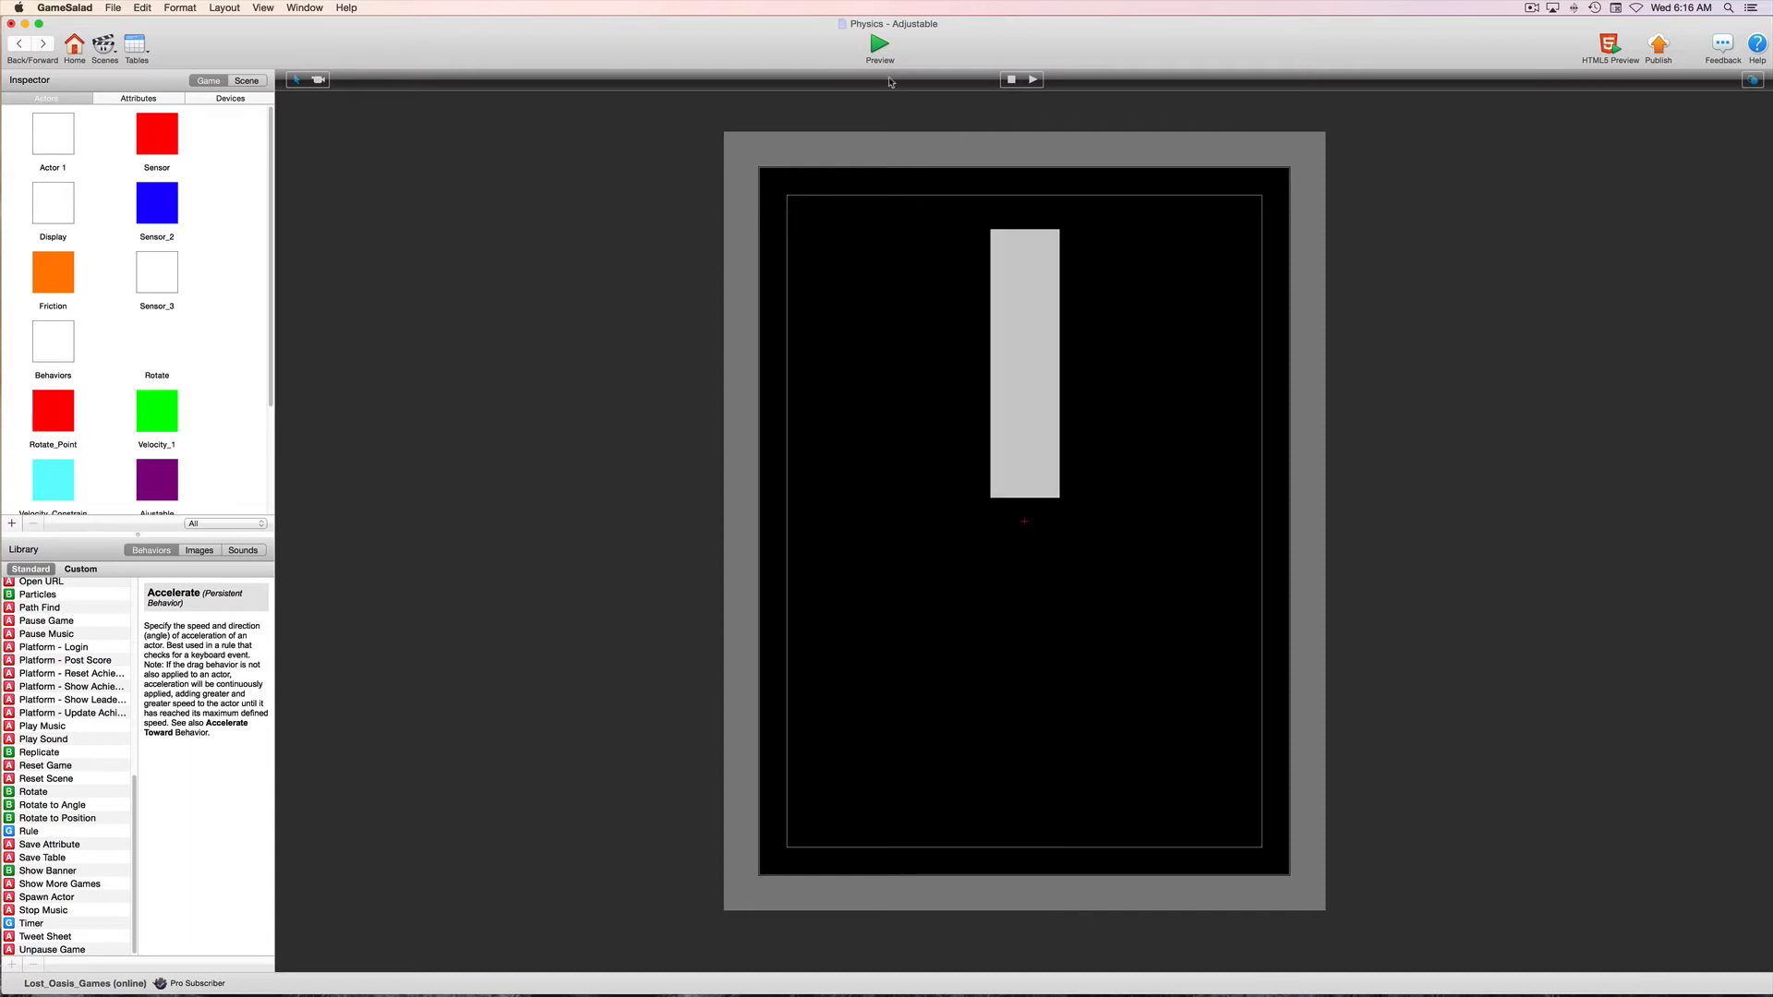
left_click(877, 49)
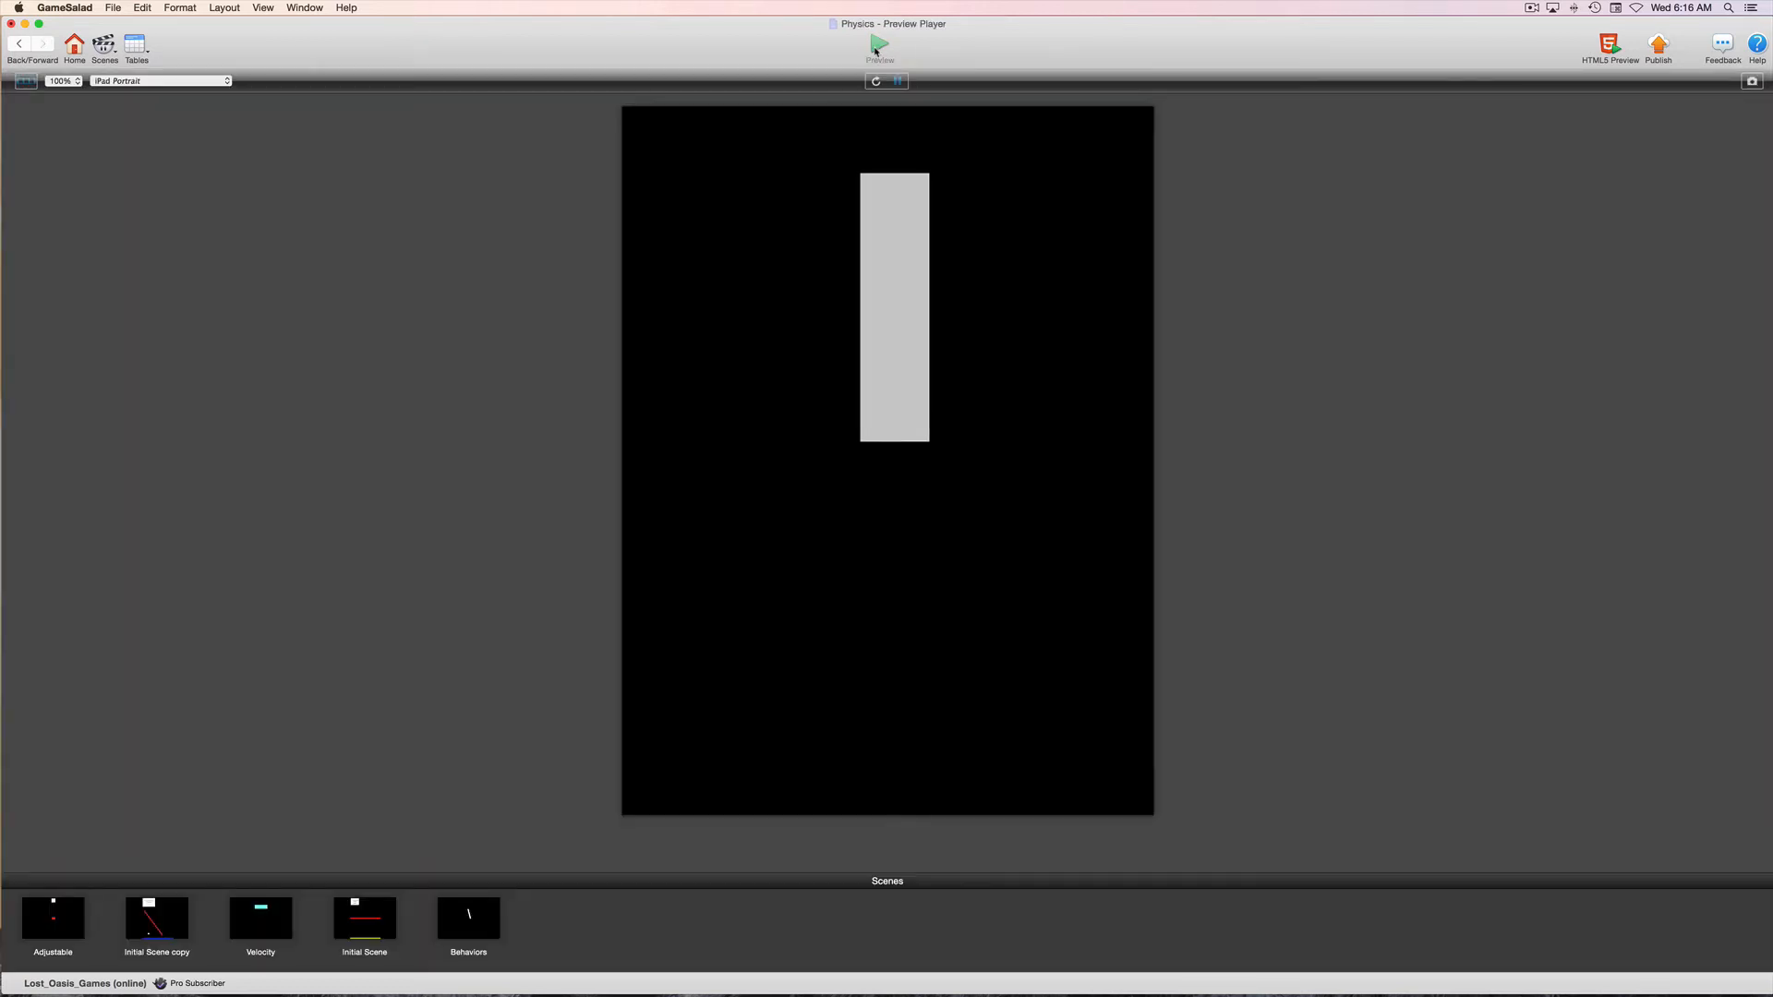
left_click(15, 48)
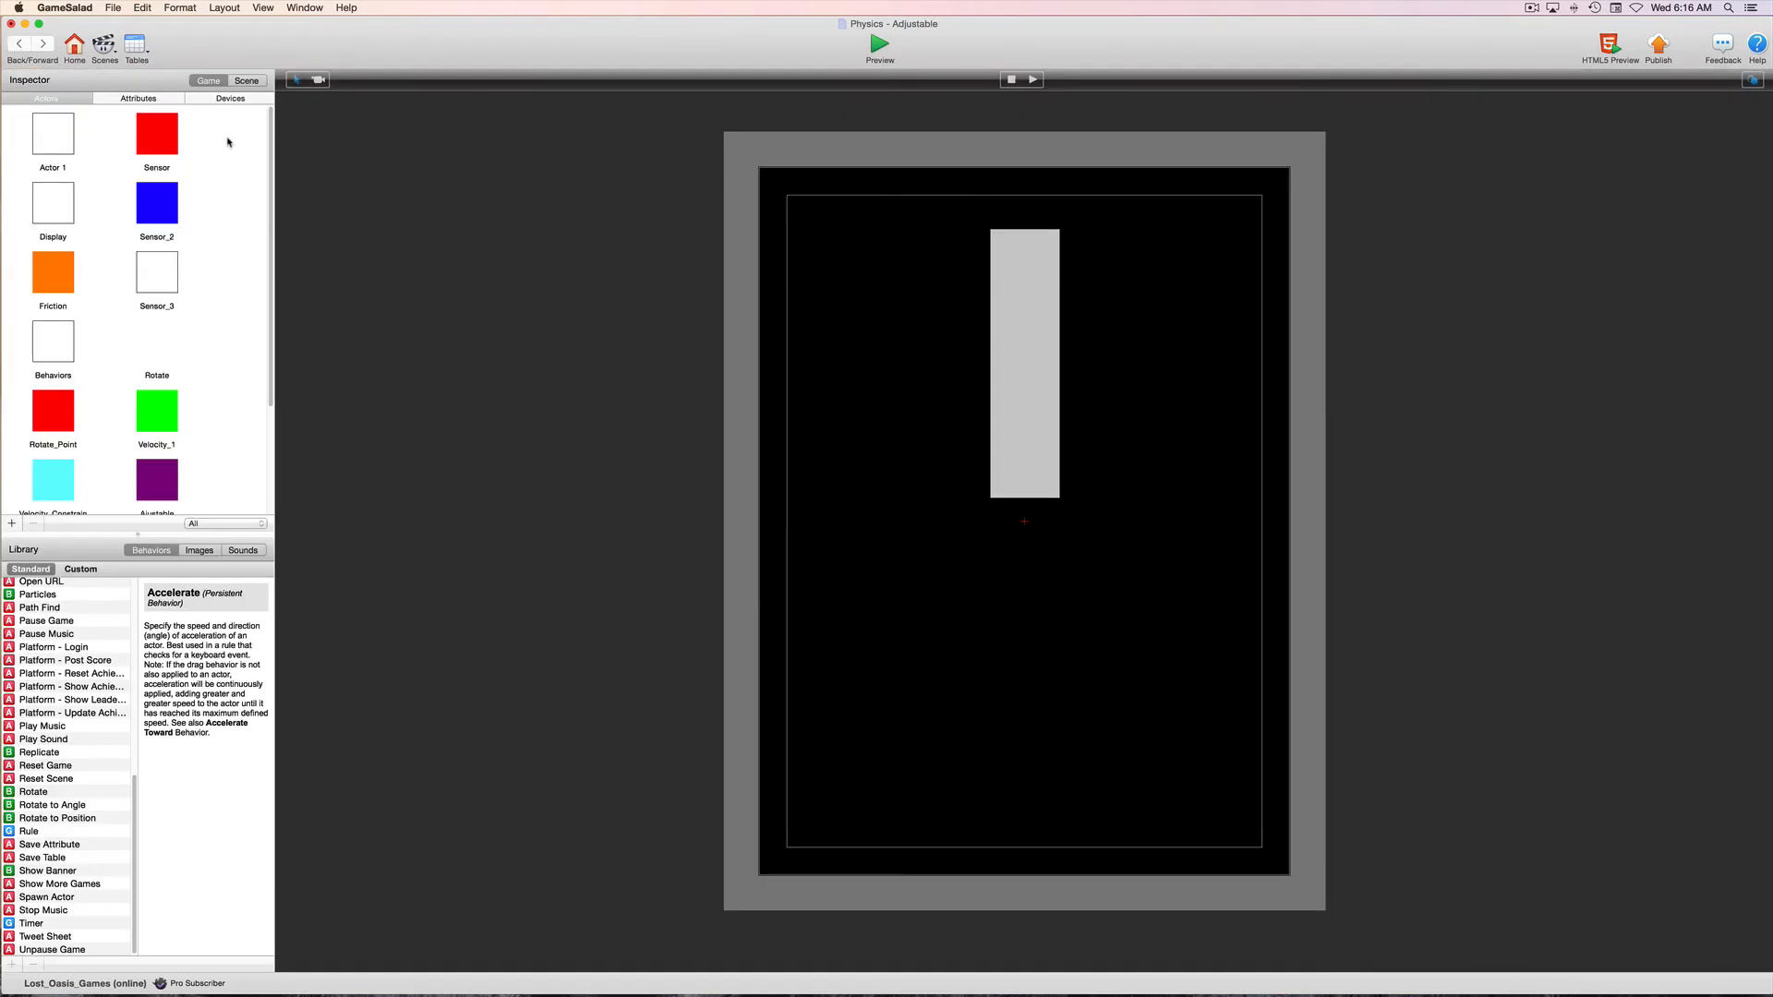
Set the Adjustable scene's gravity to 0 on both X and Y, and preview the Player's movement
left_click(252, 82)
double_click(136, 204)
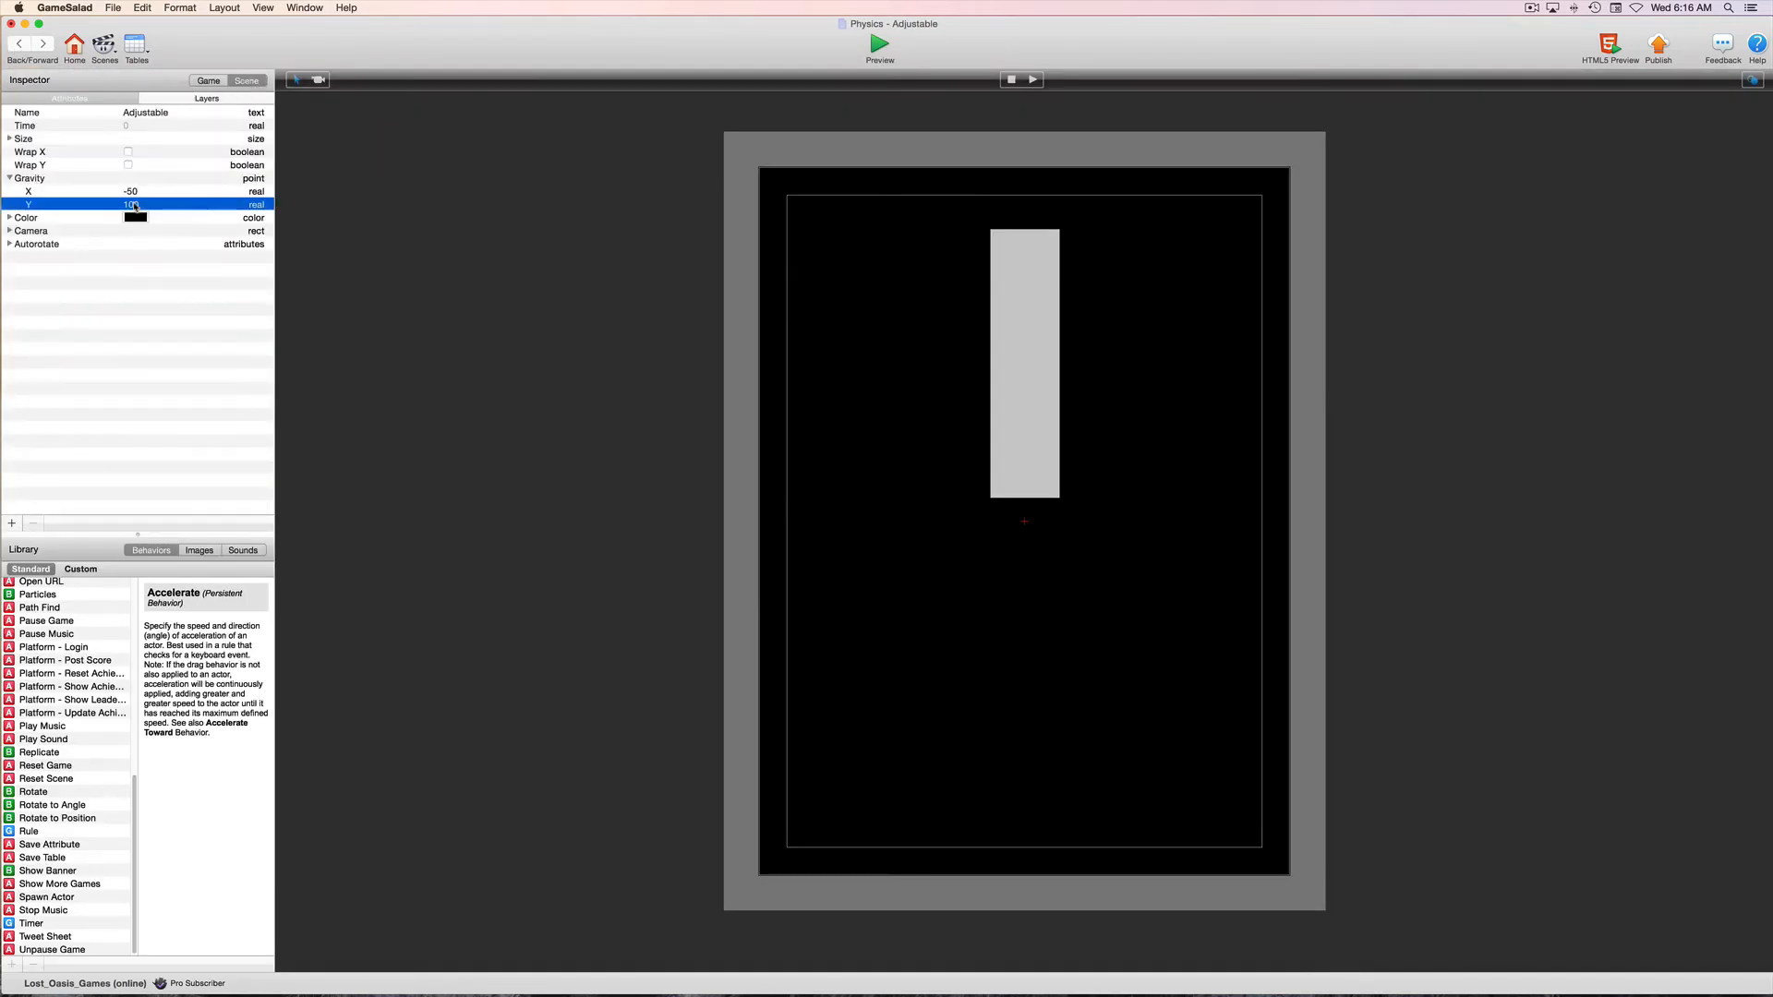
type("0")
key("Return")
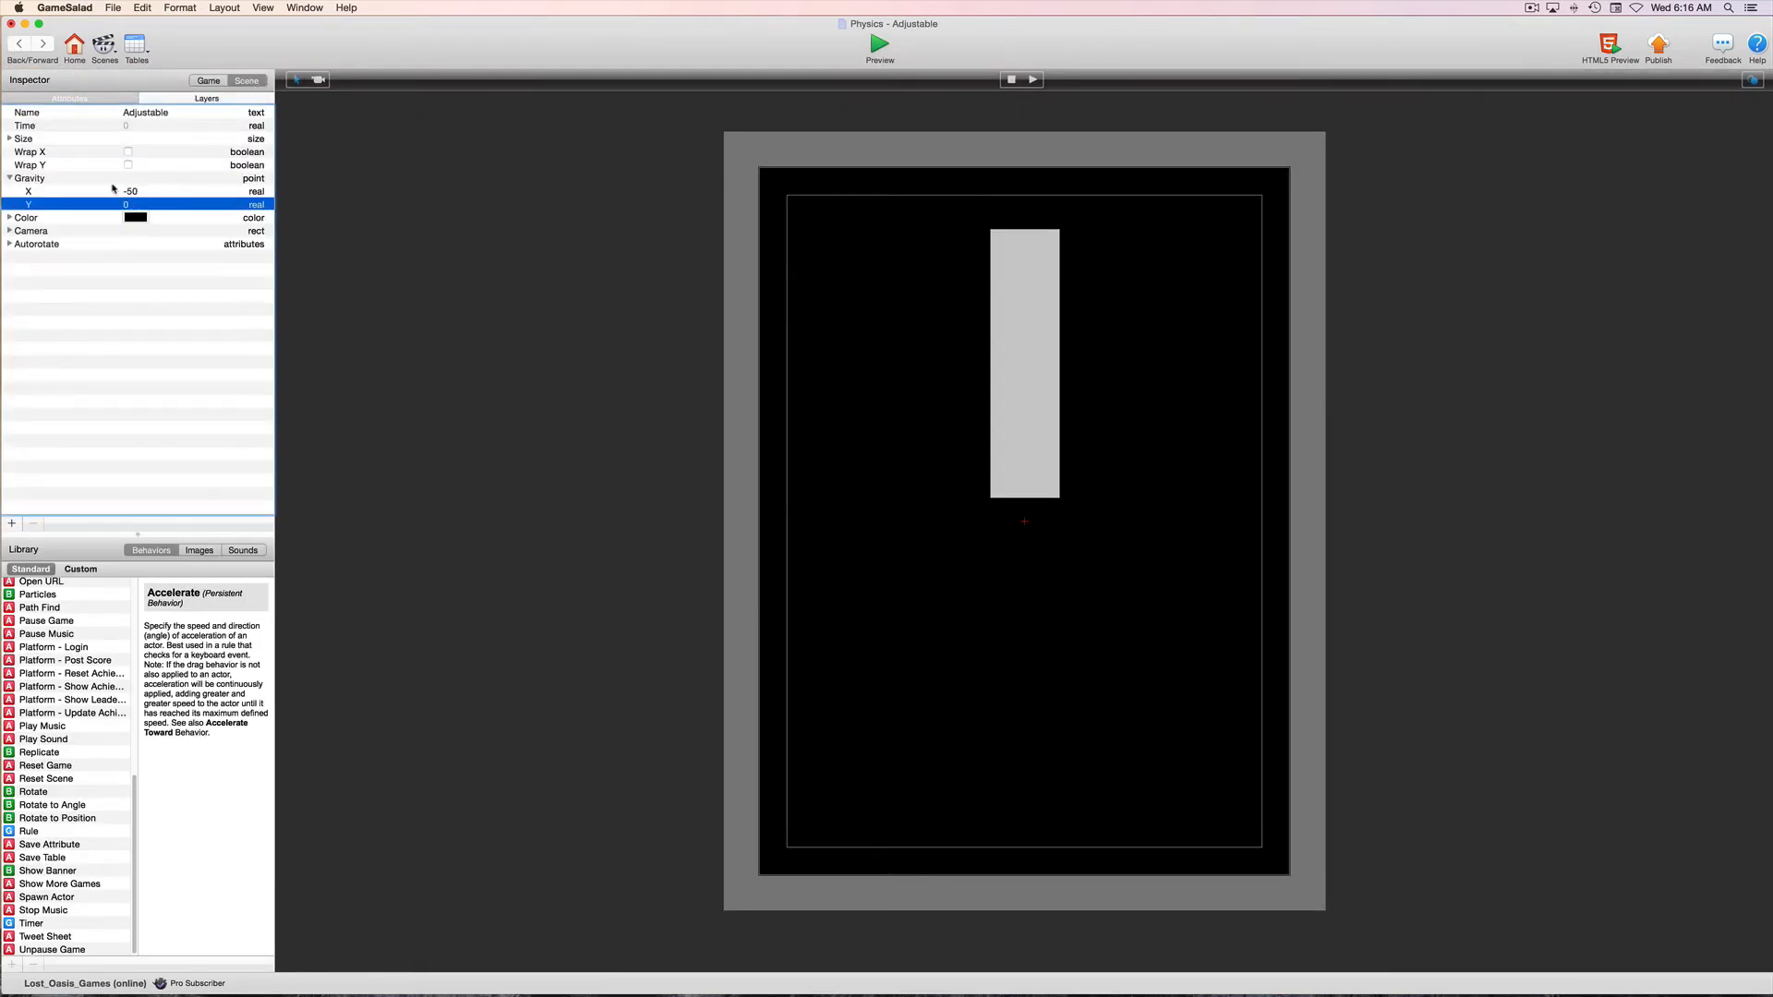
double_click(131, 191)
type("0")
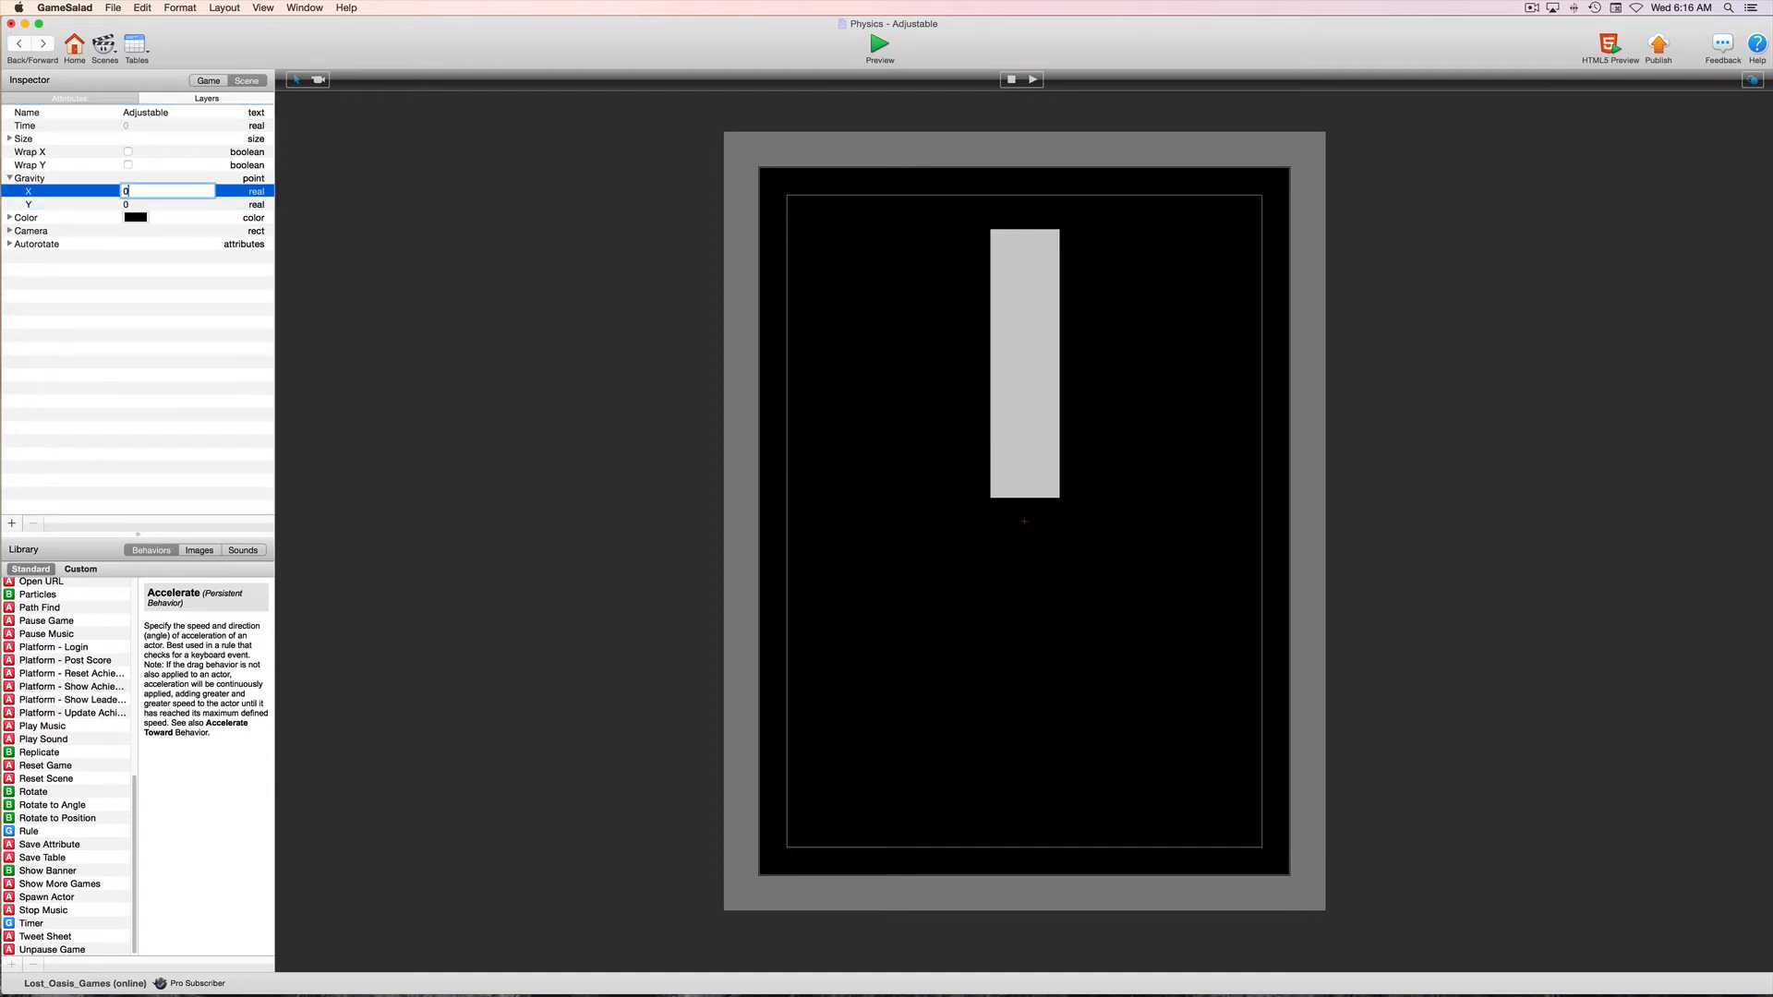
key("Return")
left_click(750, 374)
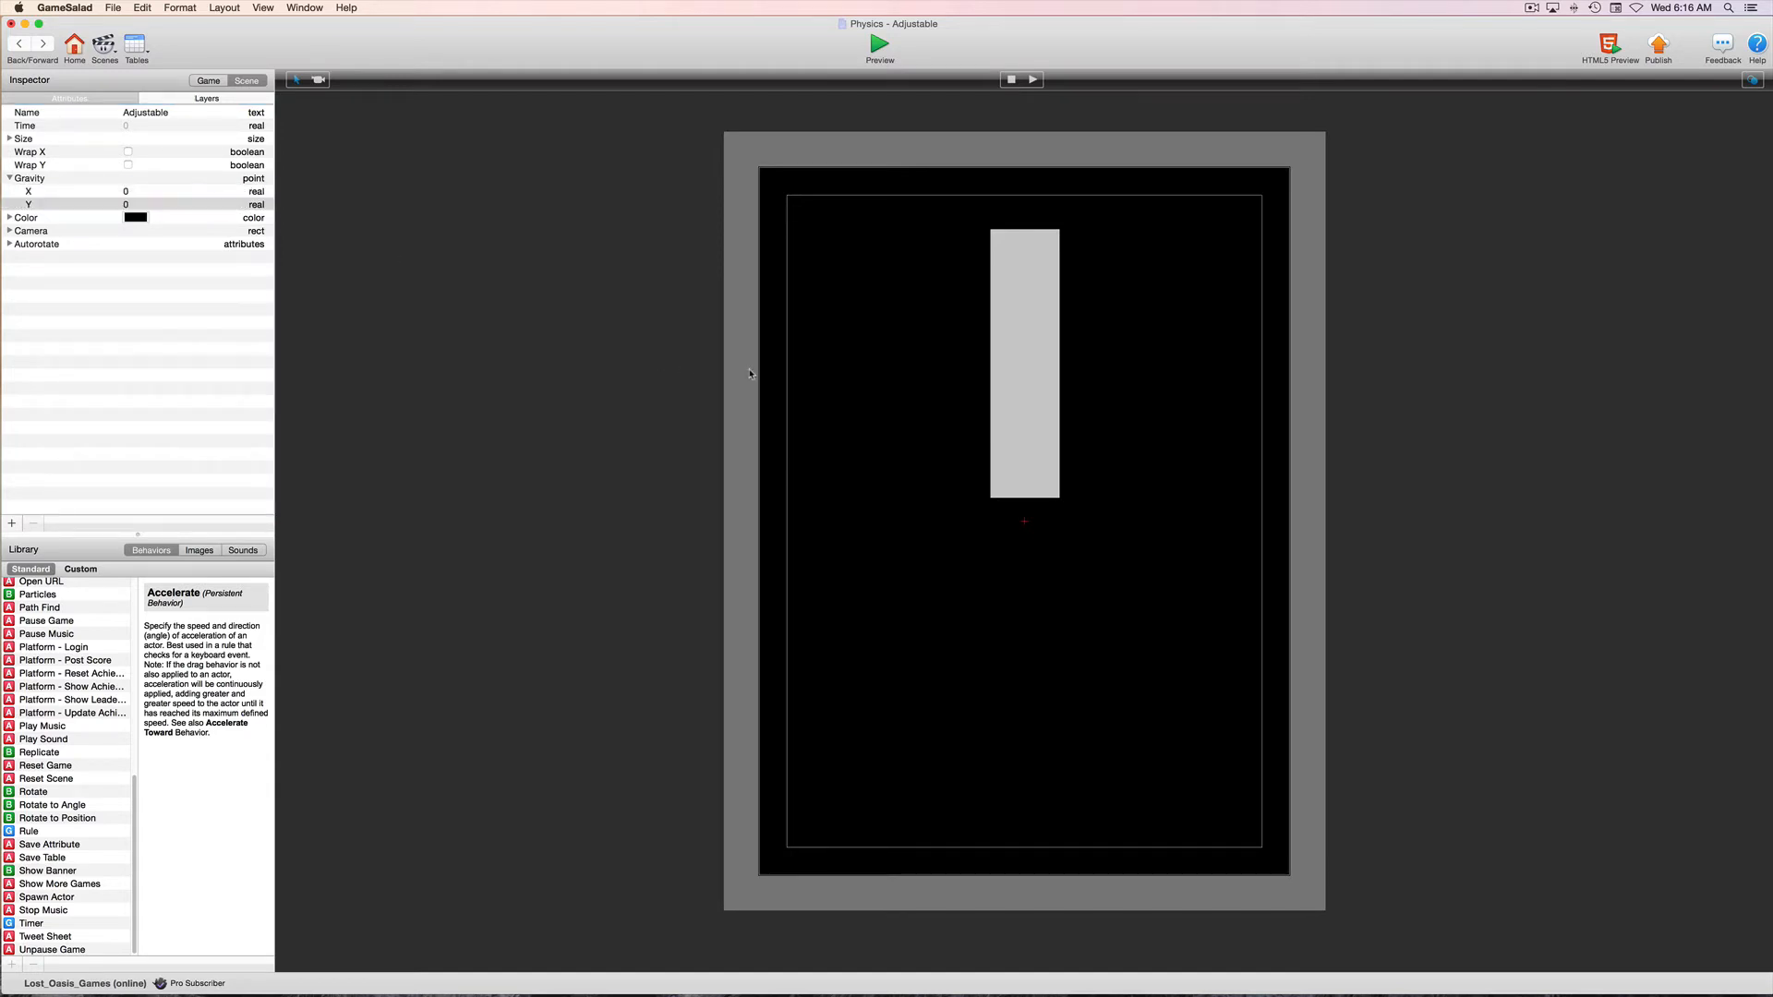
left_click(878, 45)
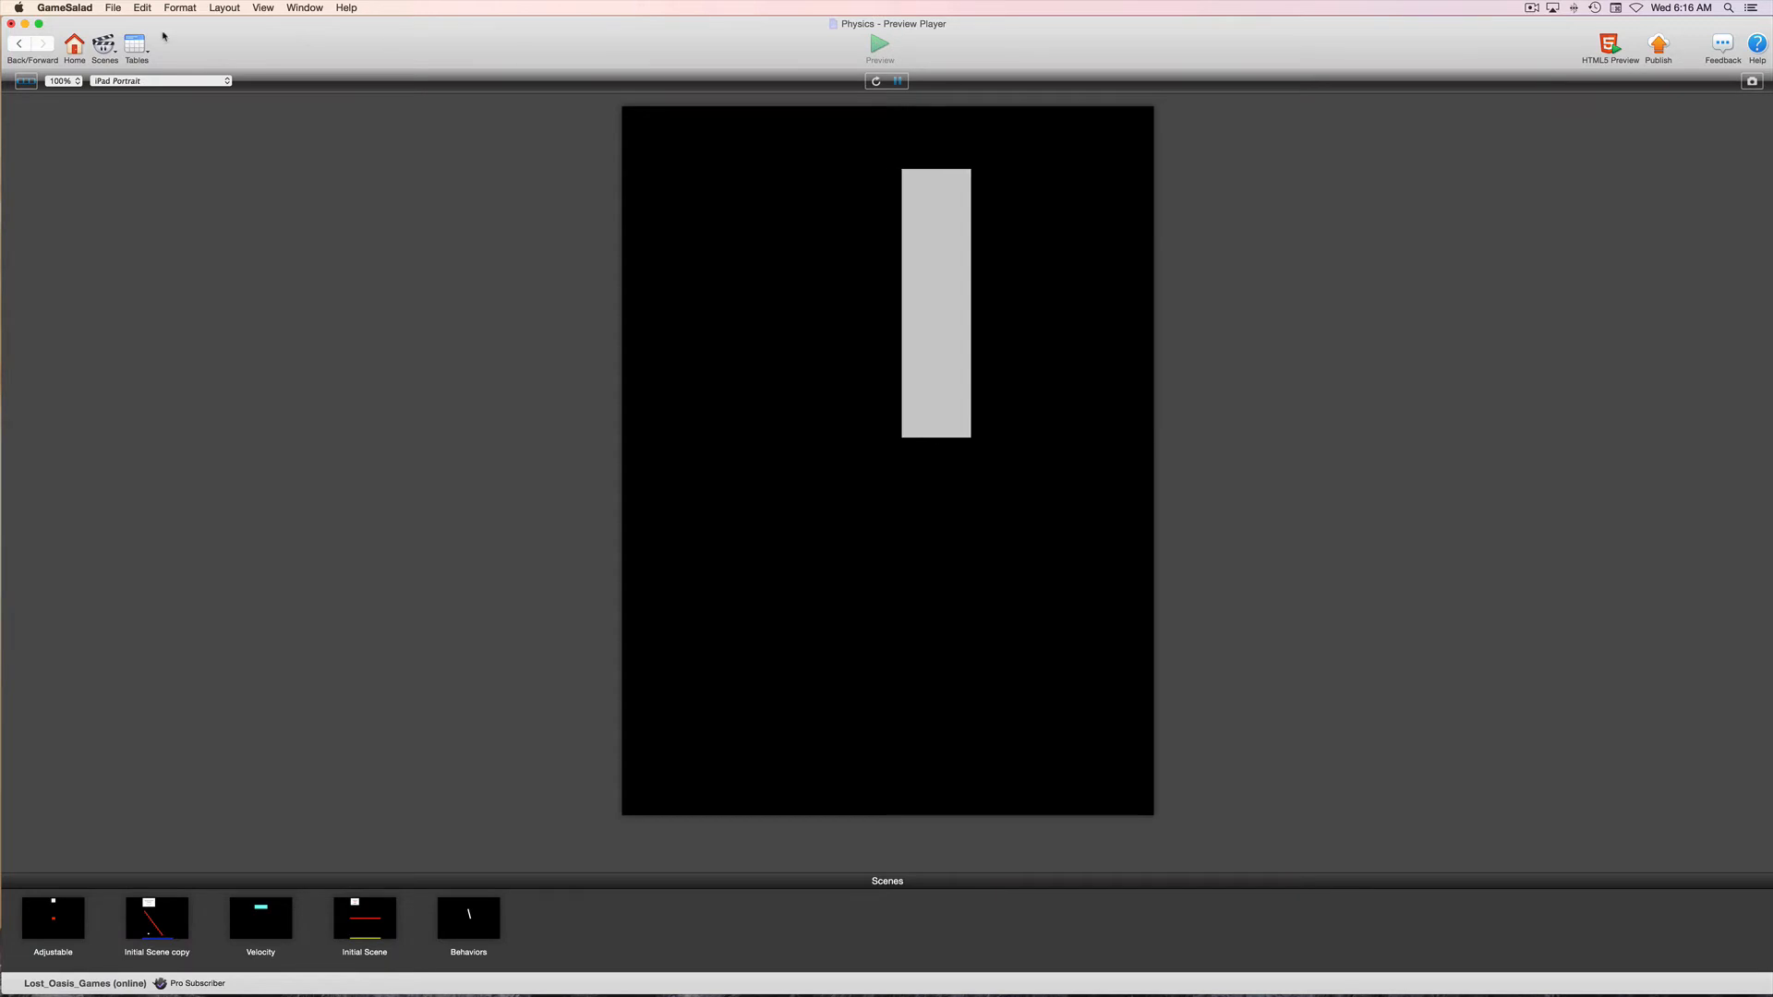
left_click(19, 44)
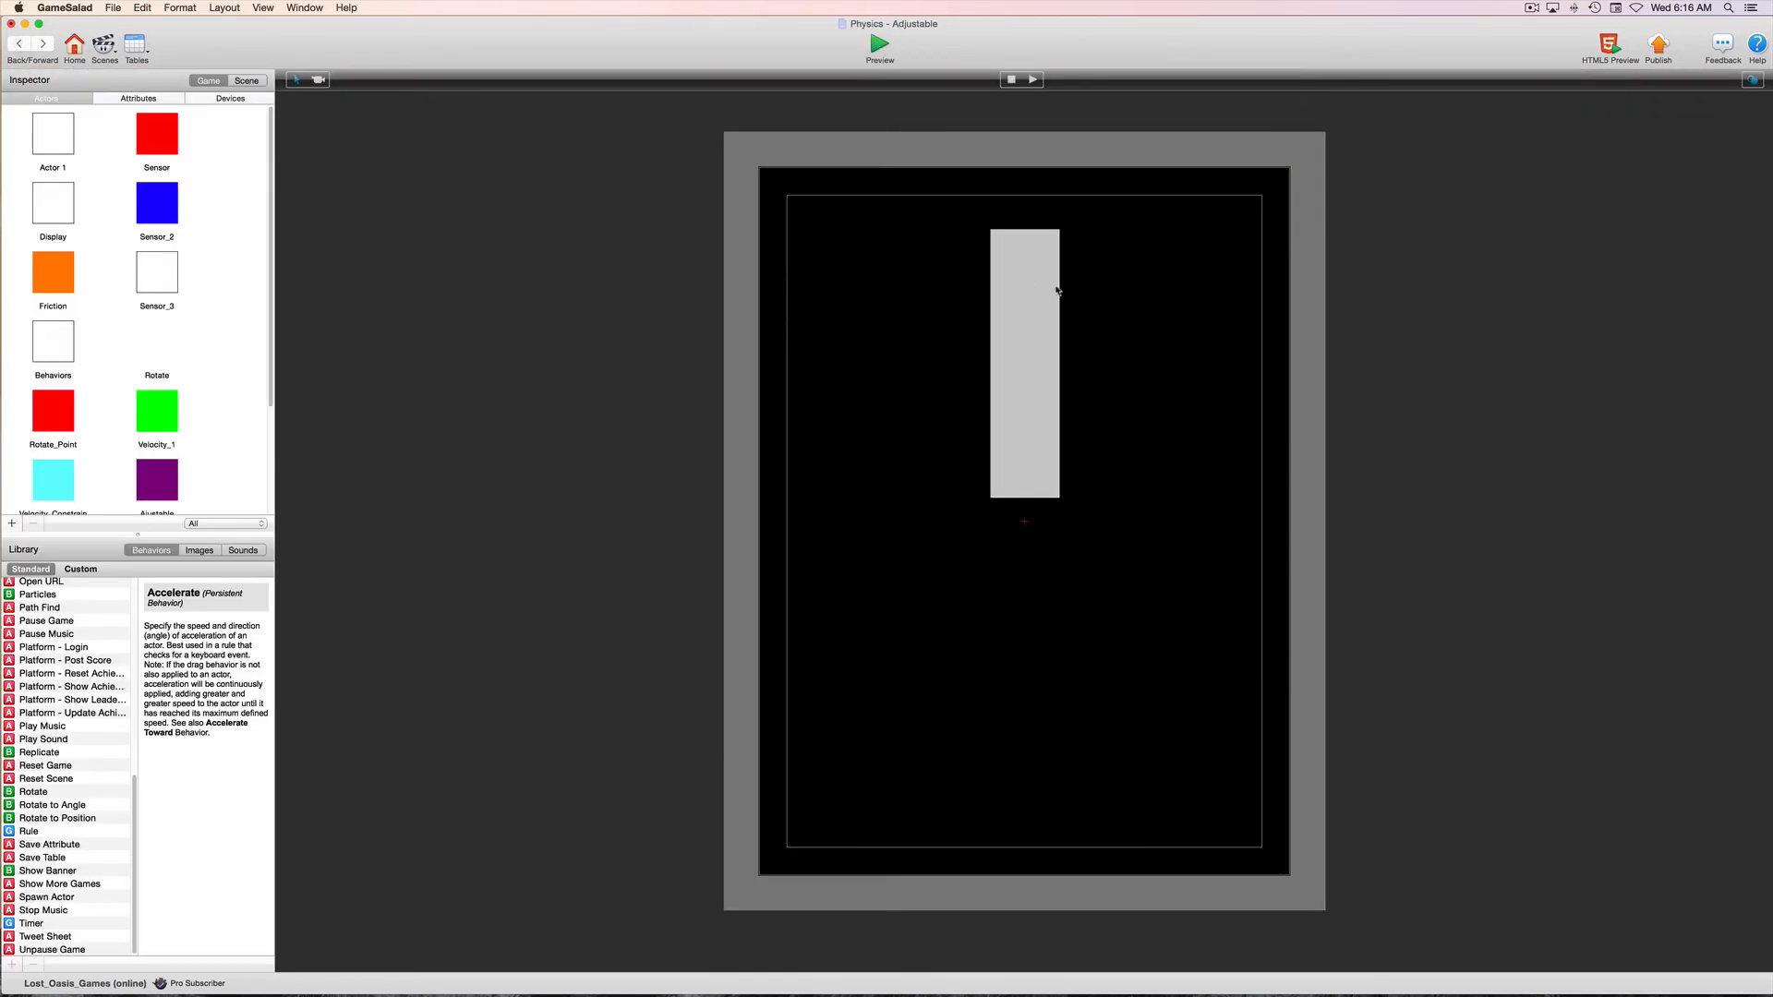
Check the Accelerate direction in the placed Player instance and preview the Adjustable scene again
left_click(1036, 294)
double_click(1036, 294)
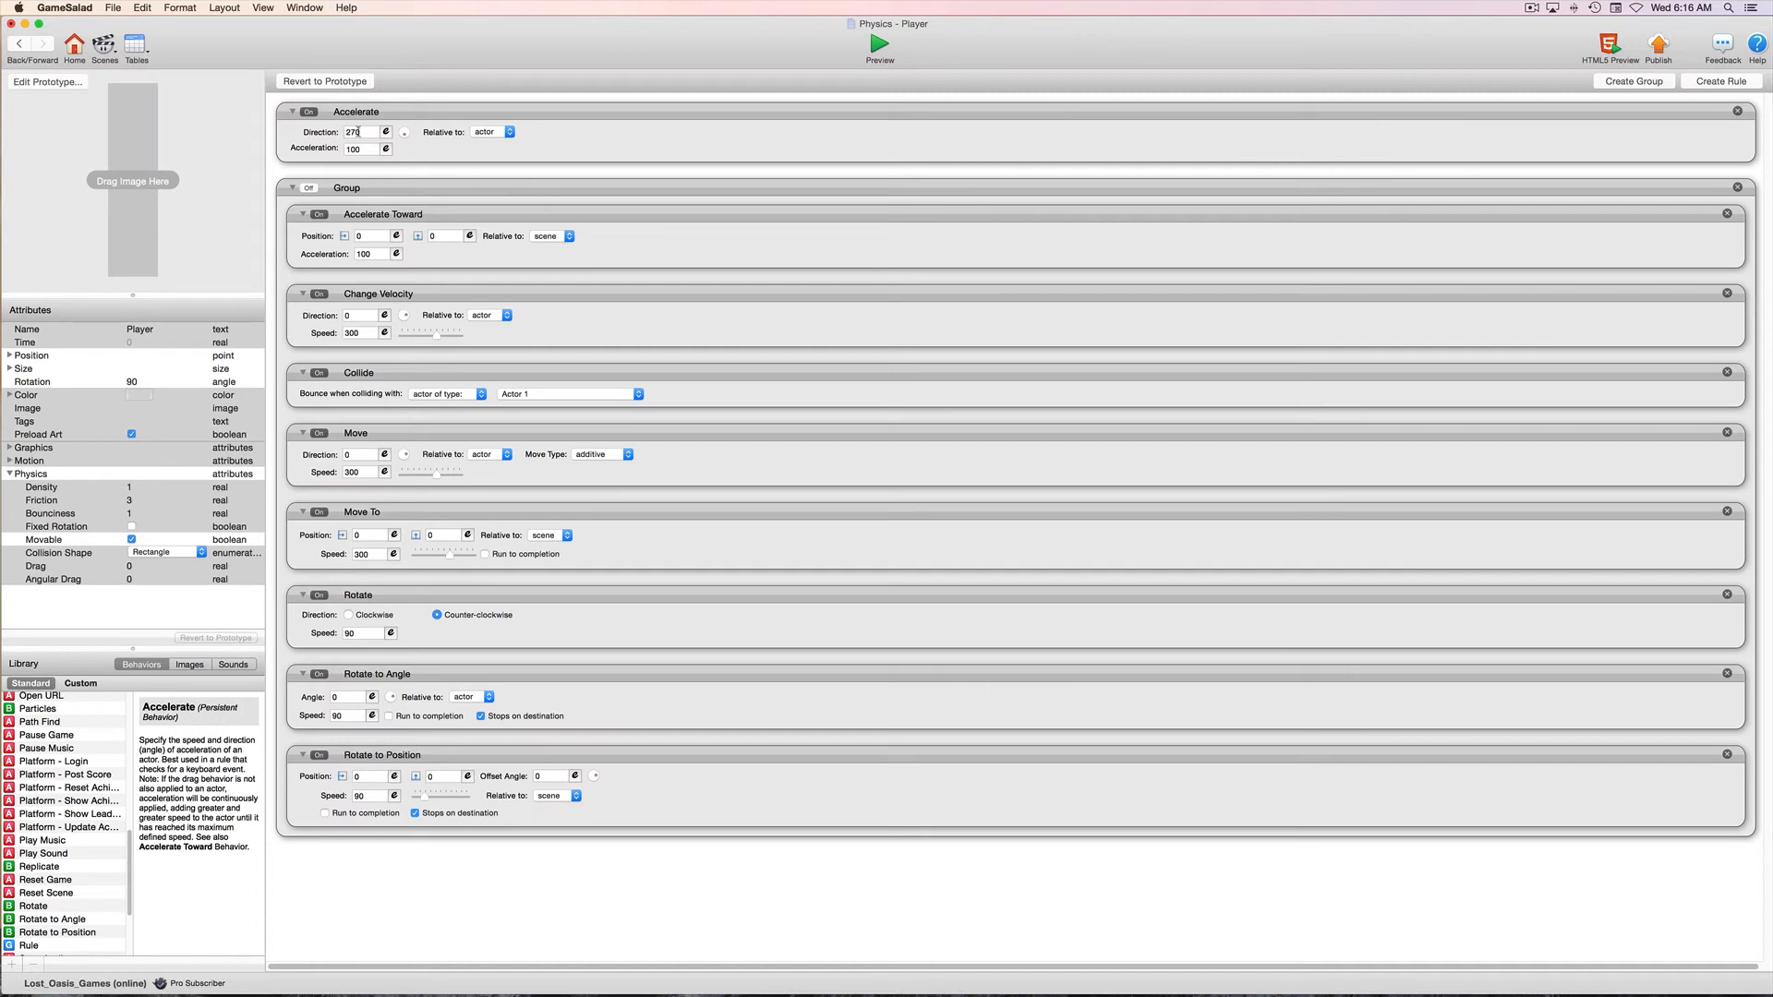
double_click(361, 132)
left_click(417, 117)
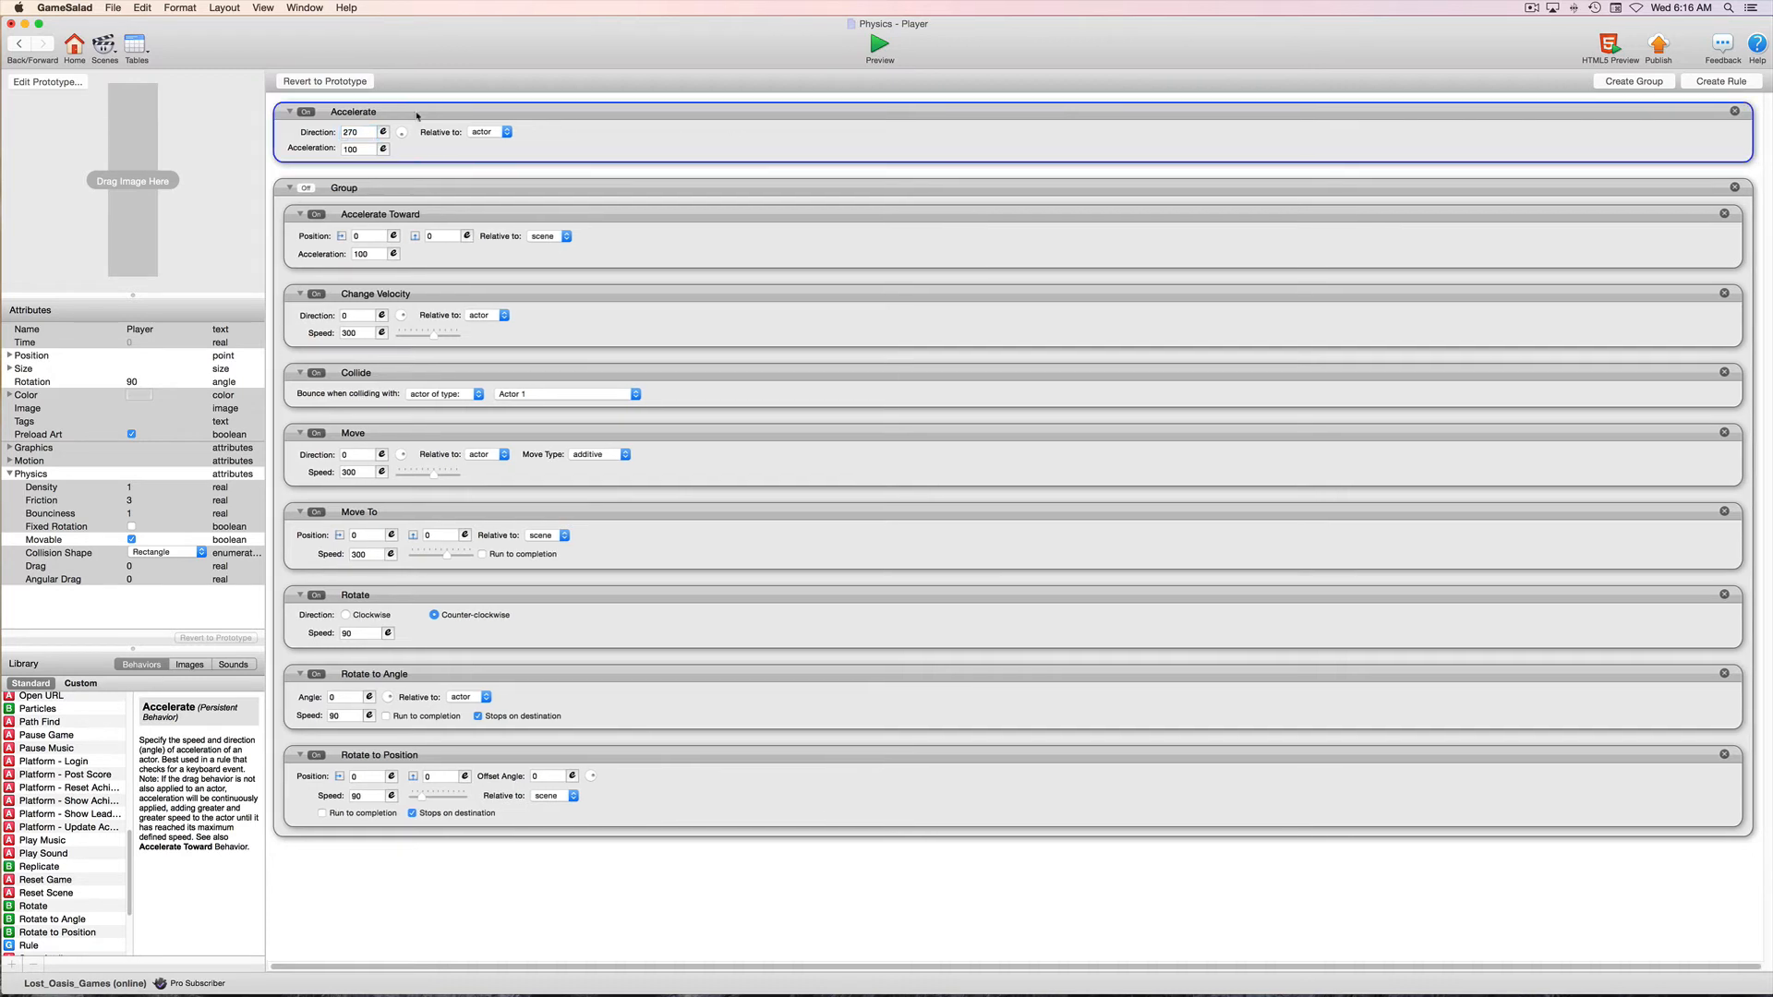
left_click(17, 48)
left_click(879, 46)
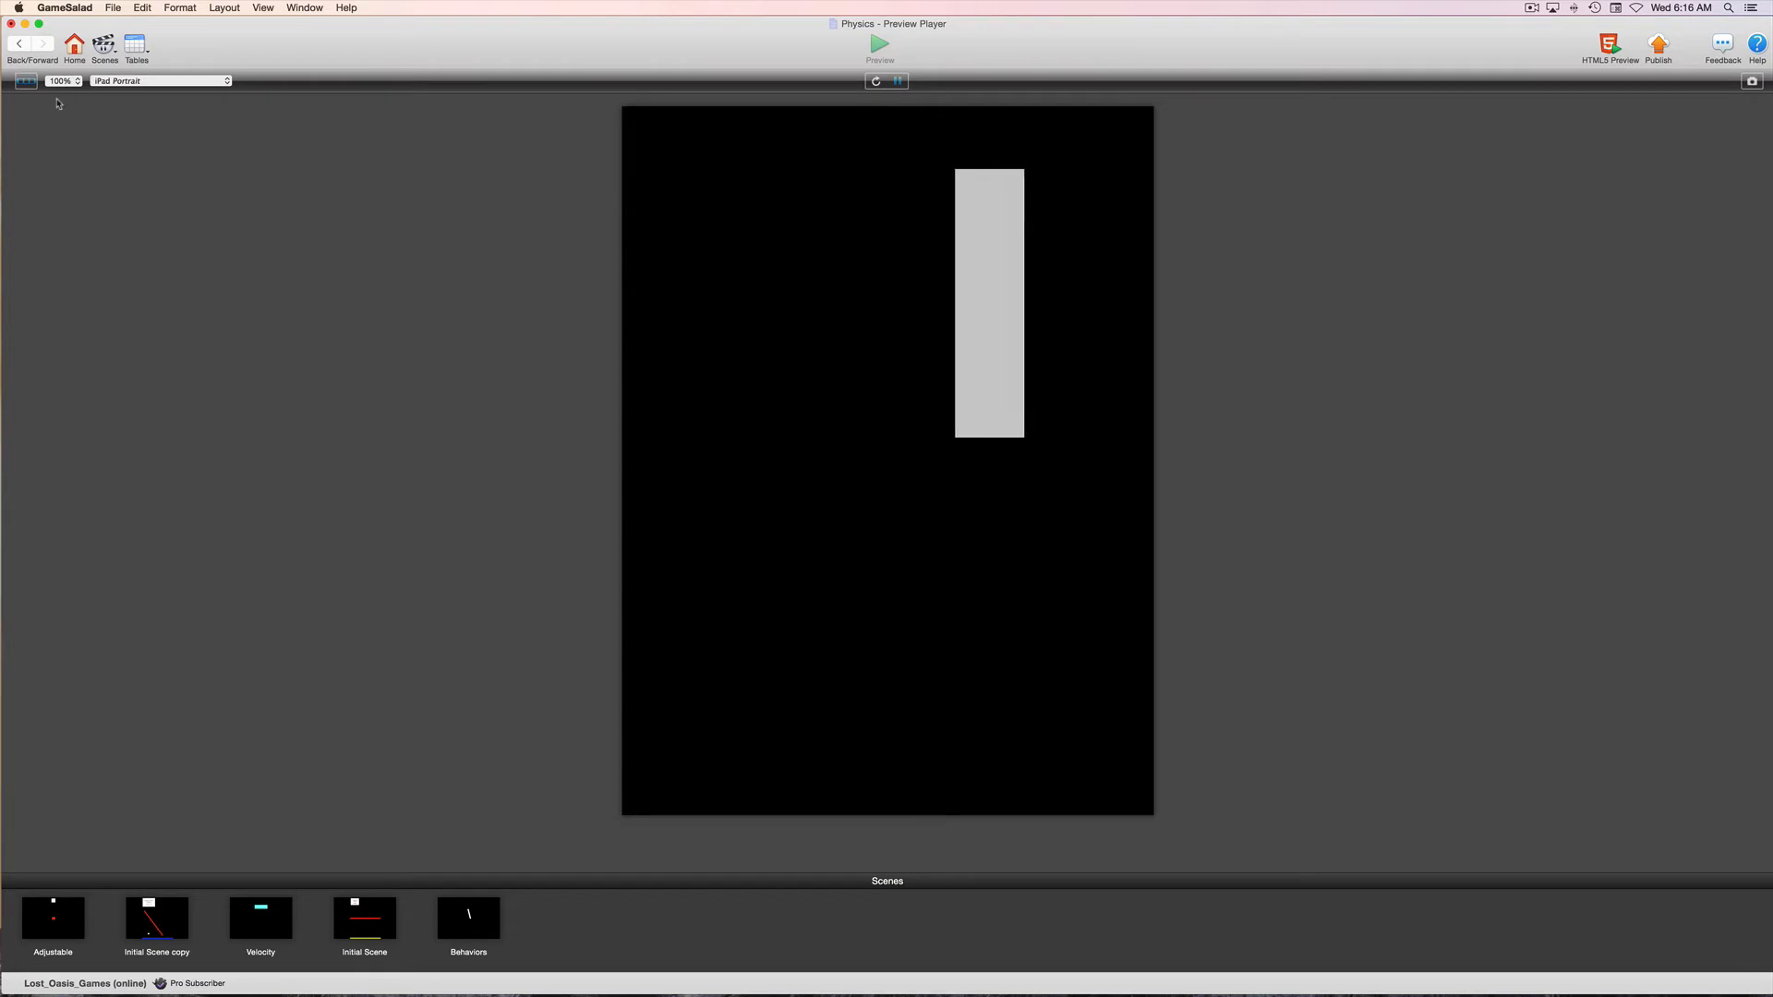
key("super+Return")
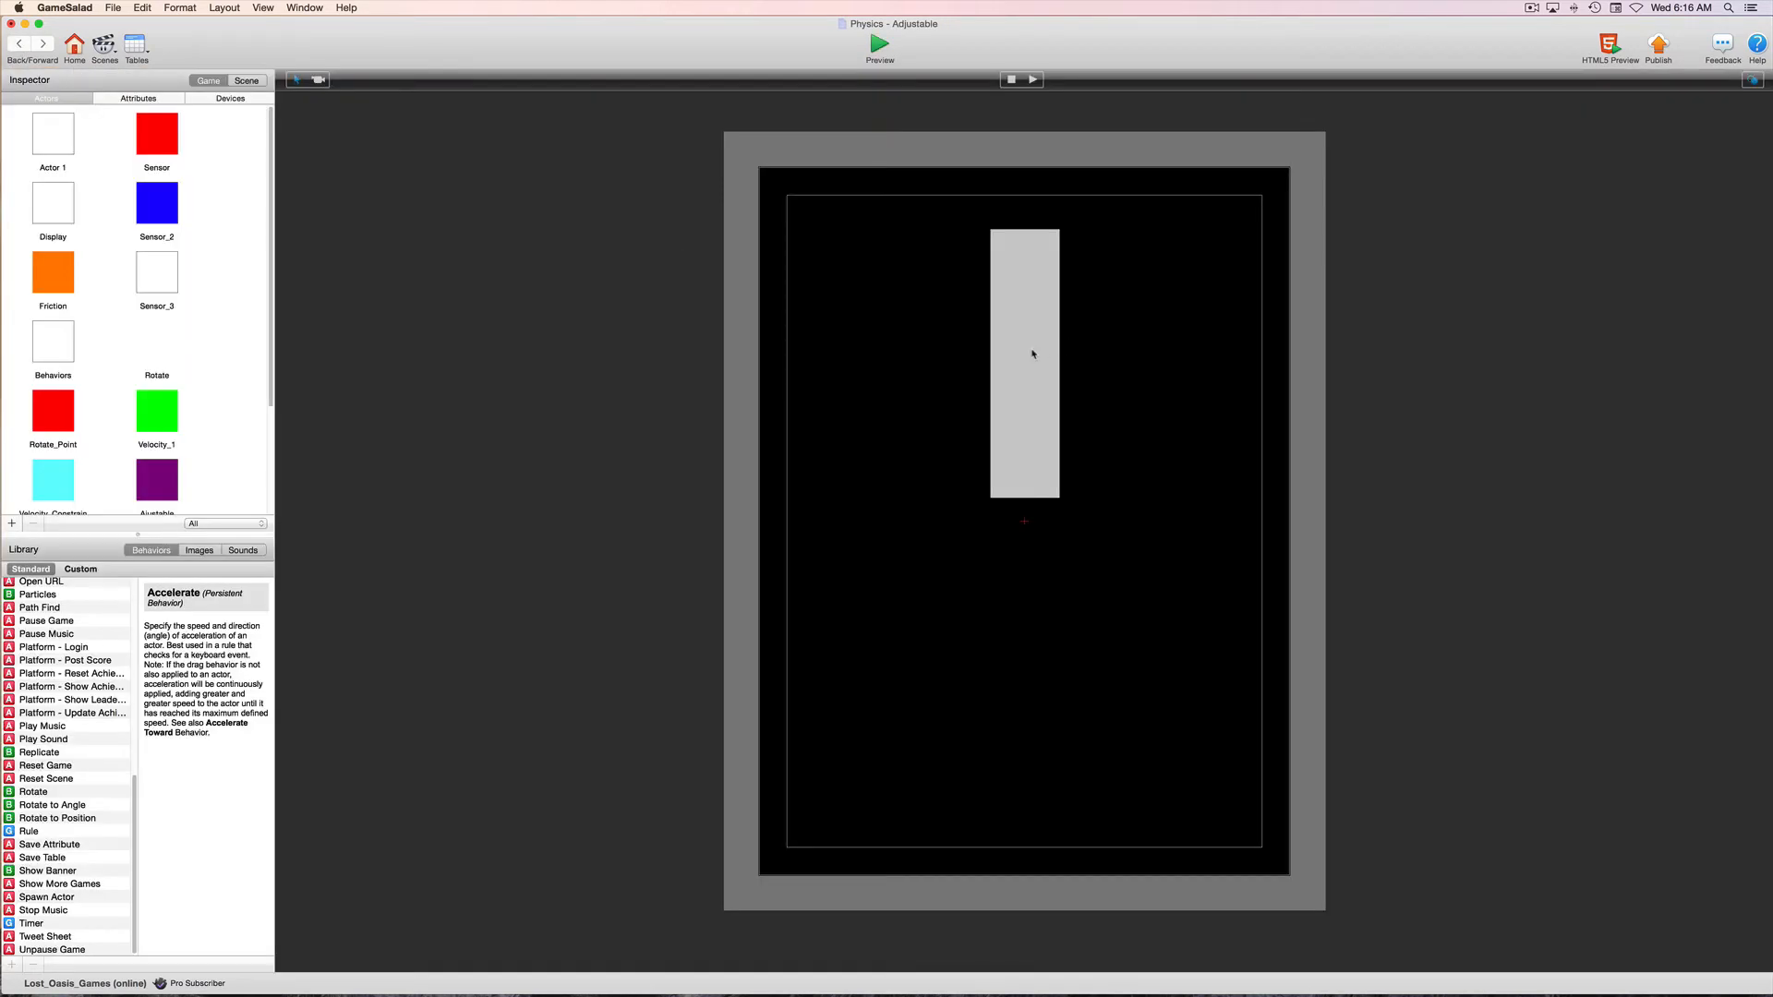
Reopen the Adjustable scene from the project's scene list and open the vertical Player instance's behaviors
left_click(1030, 245)
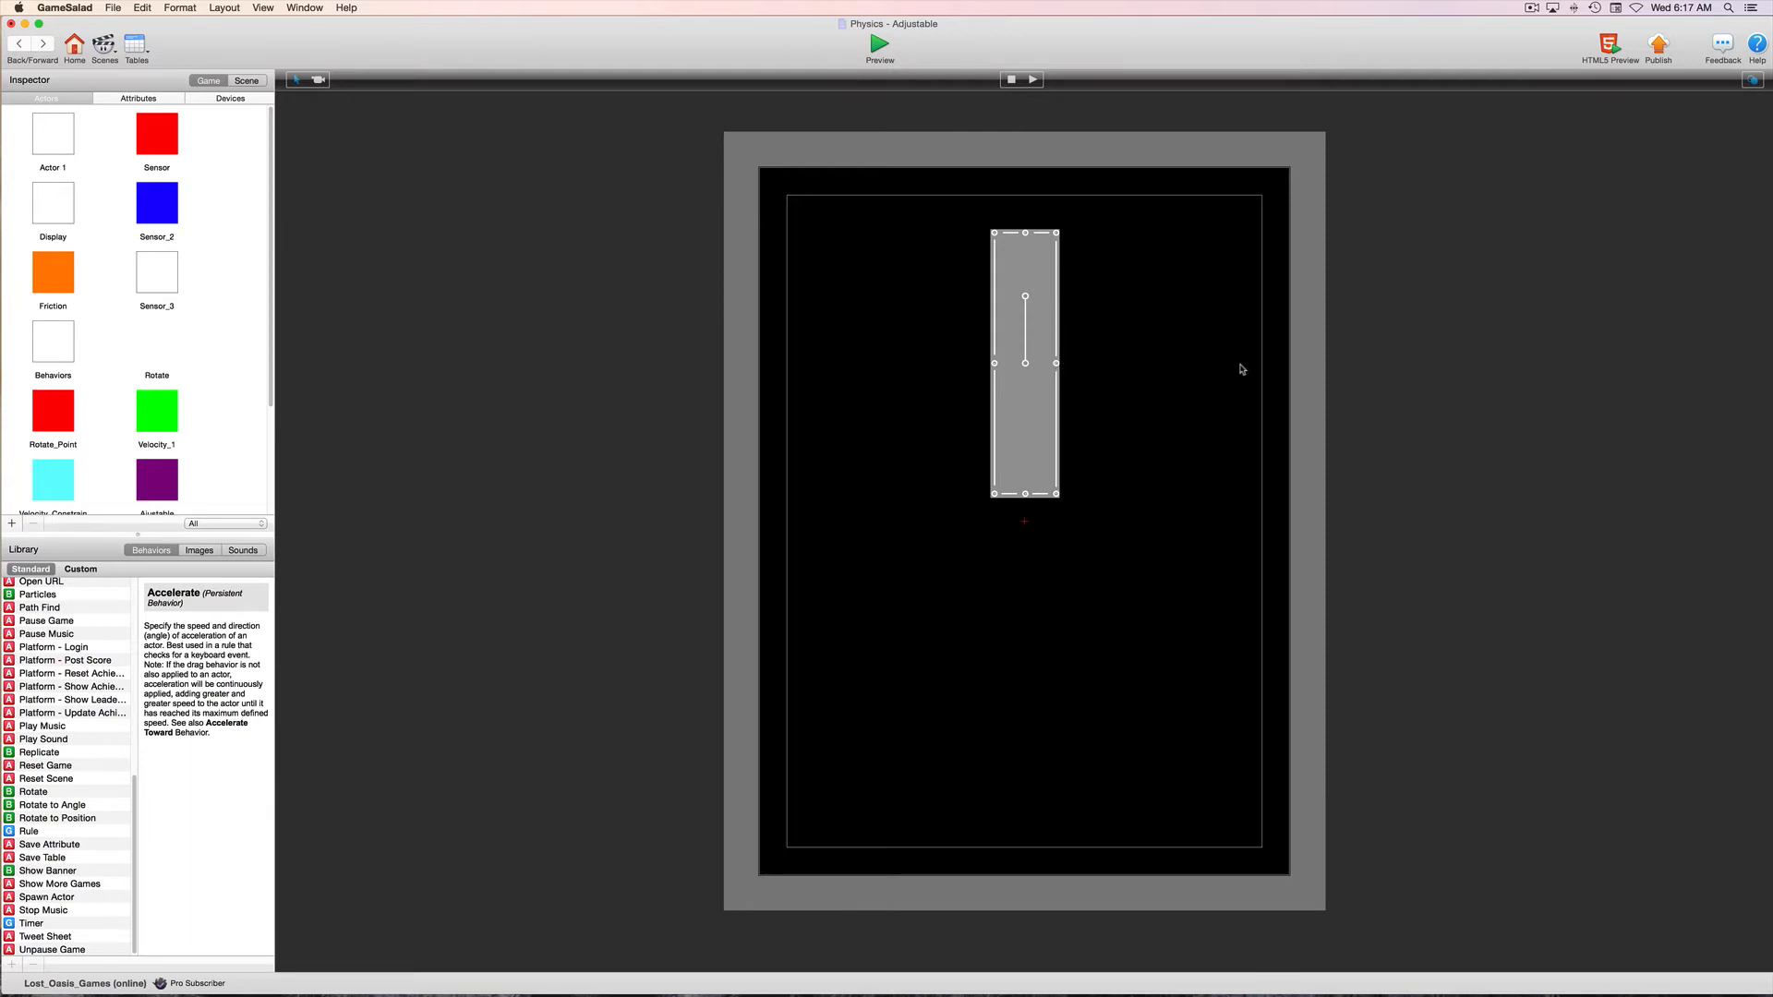
left_click(22, 48)
double_click(50, 115)
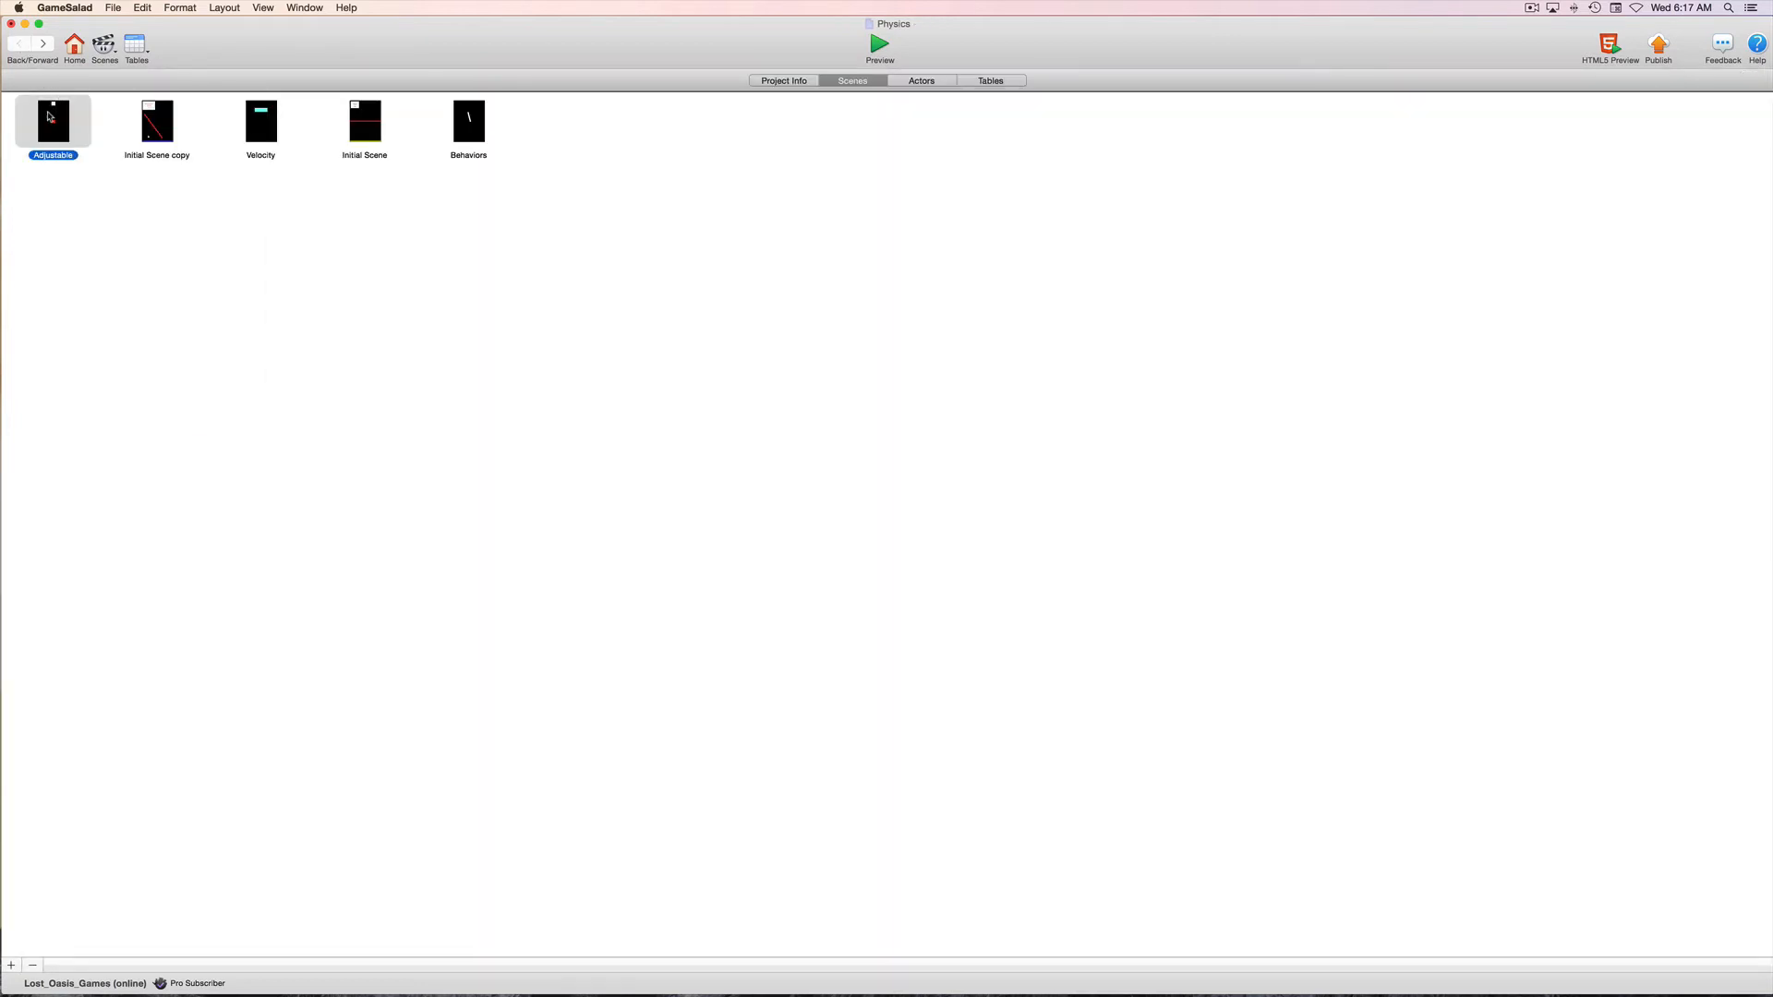
left_click(1016, 282)
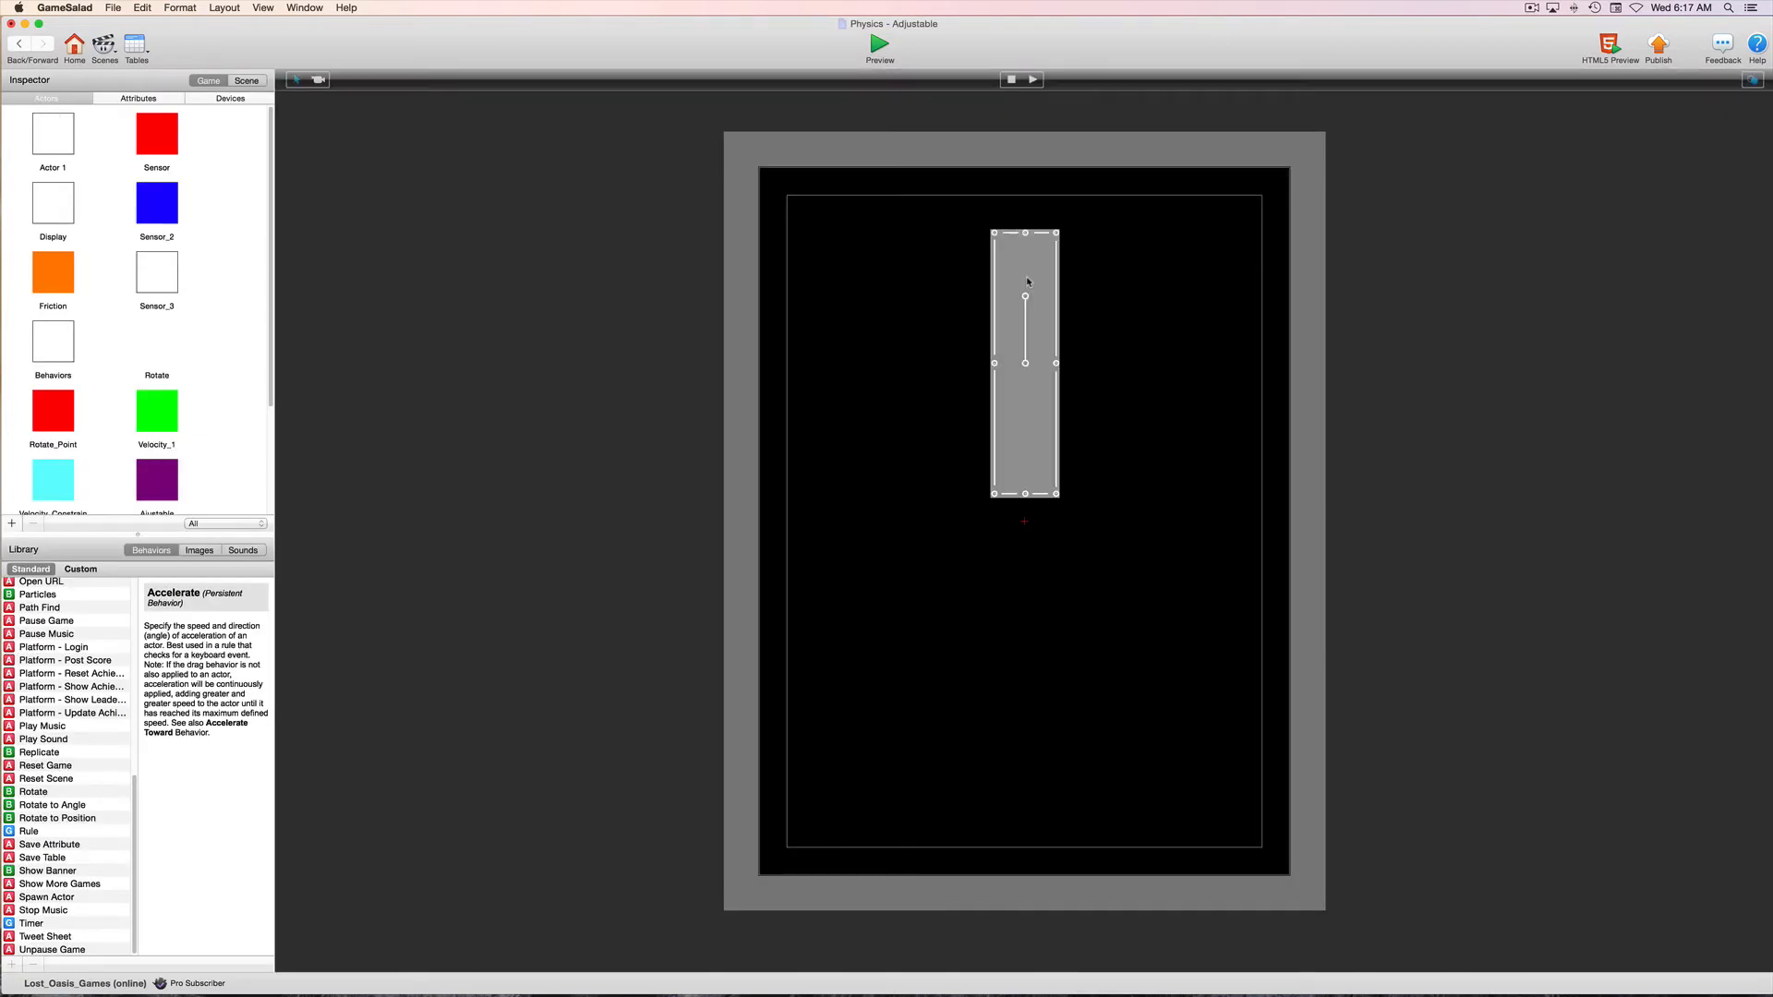
double_click(1028, 282)
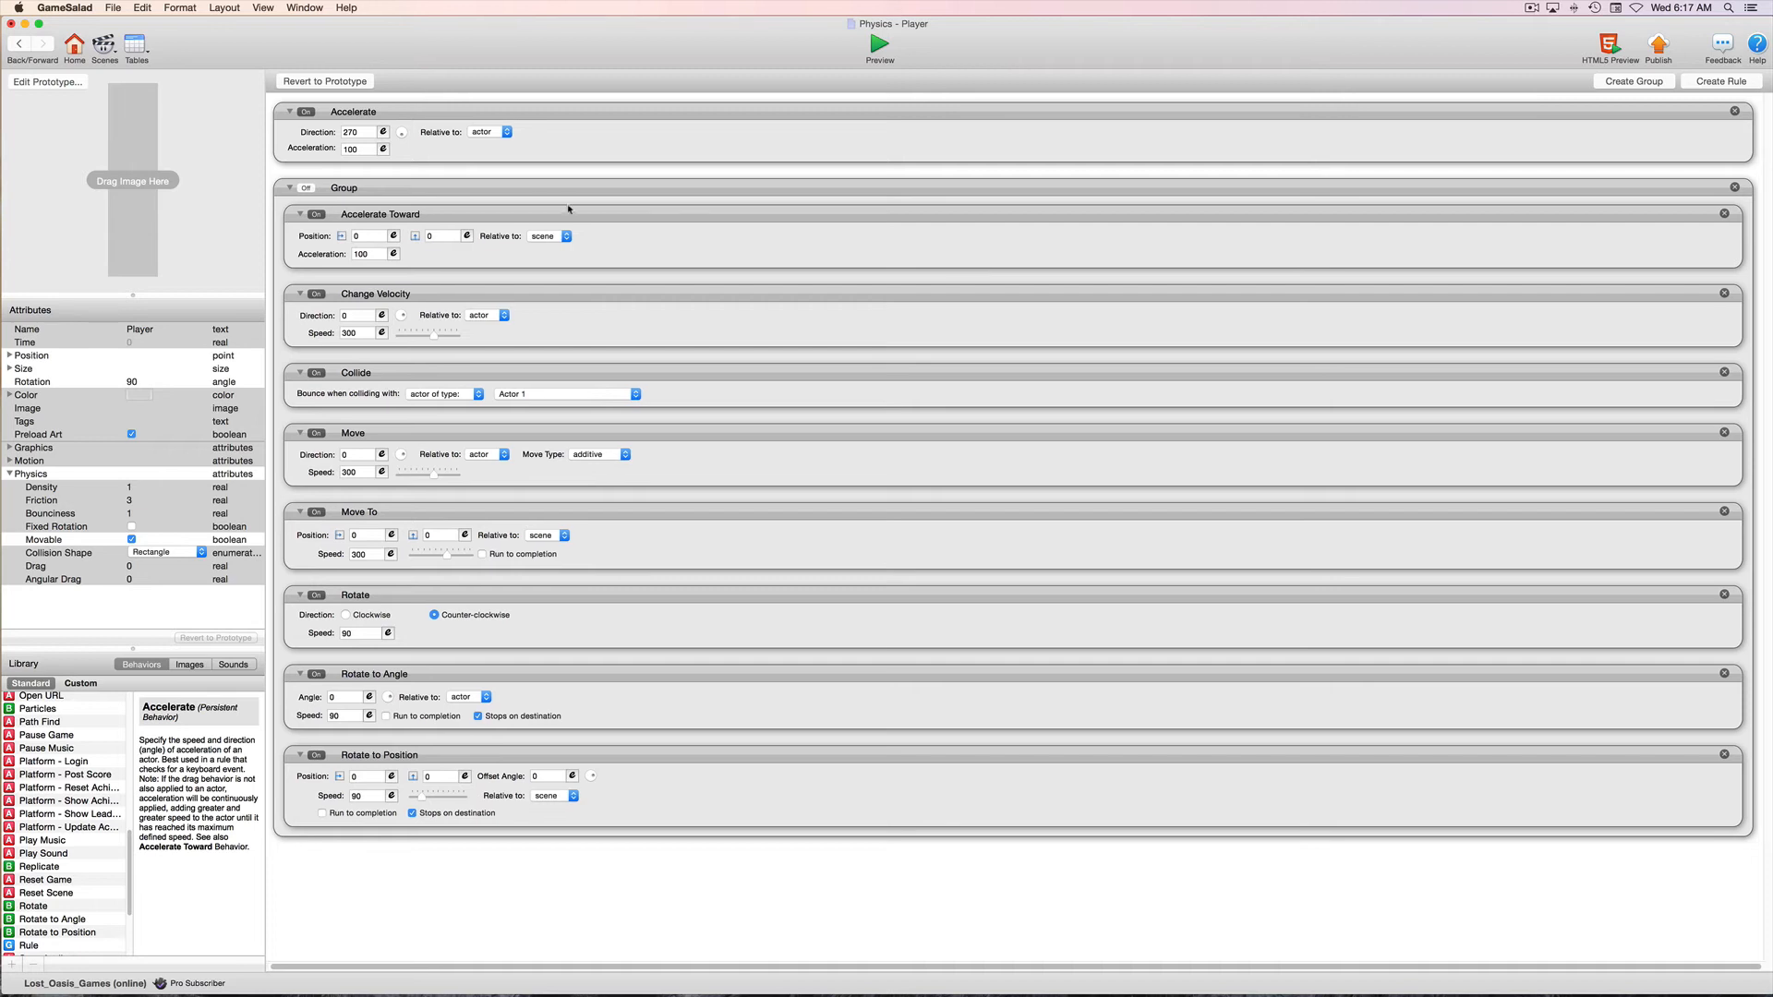
Make the Player's Accelerate direction relative to scene and return to the Adjustable scene
left_click(494, 134)
left_click(487, 145)
left_click(19, 44)
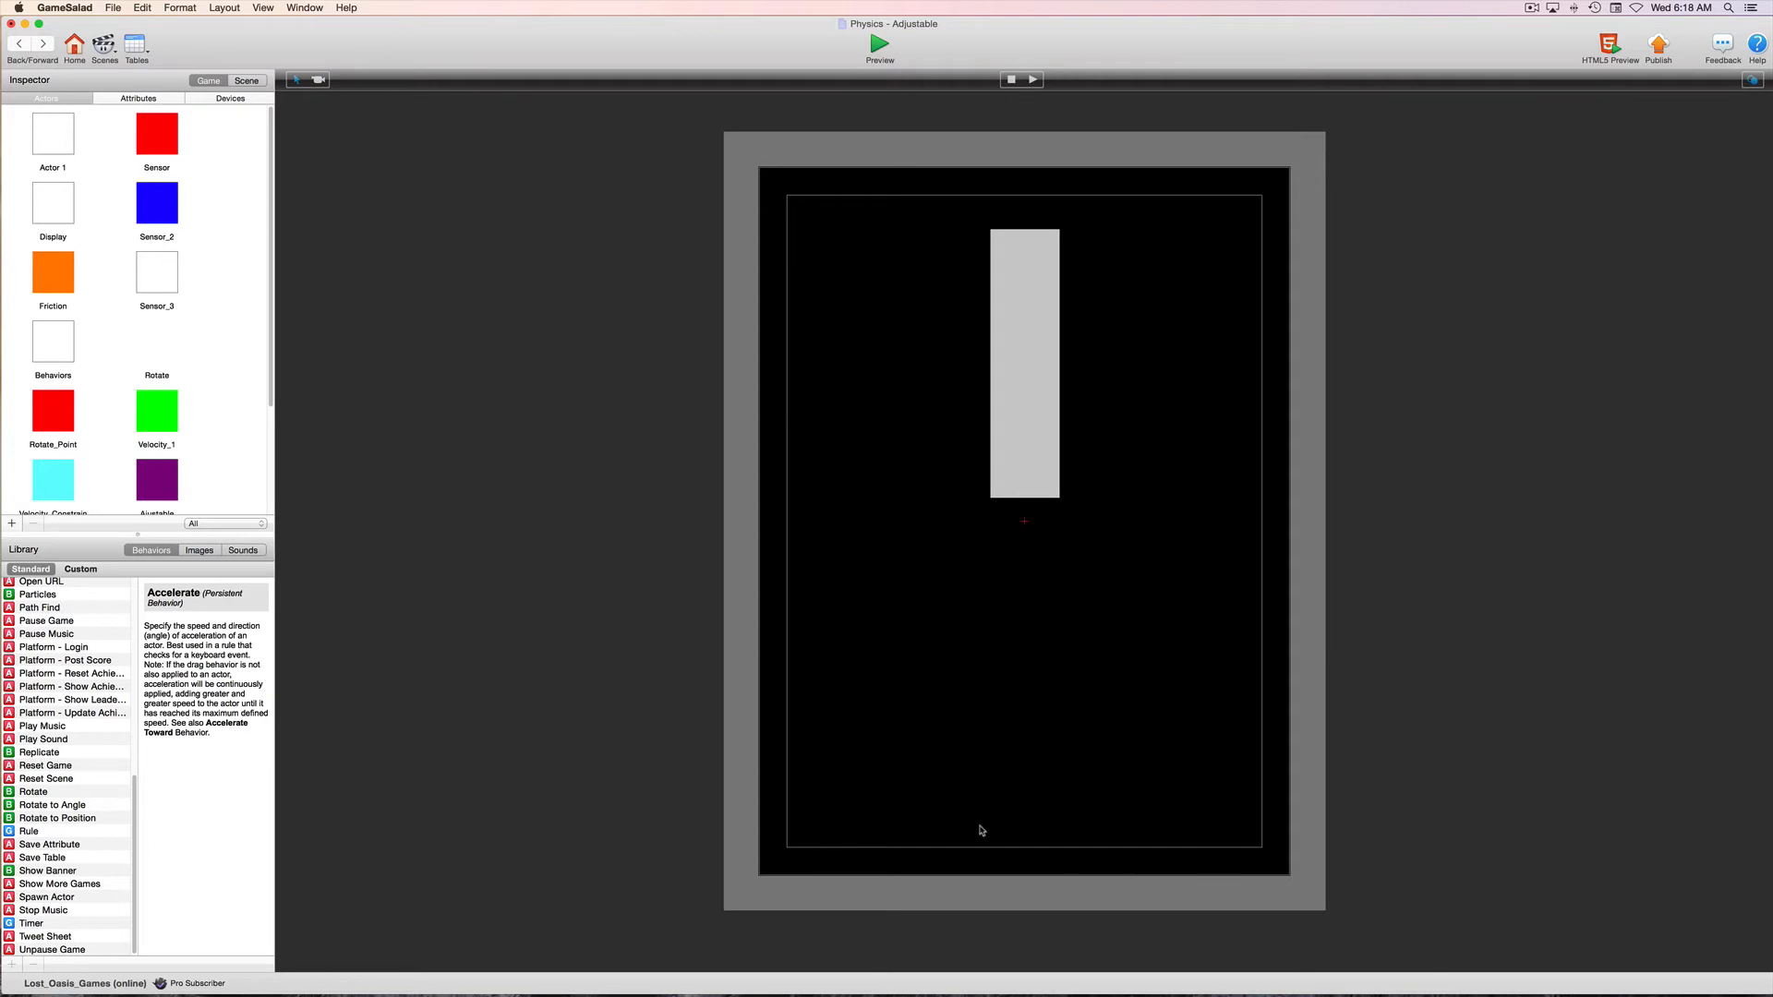
Open the placed Player instance and set its Rotation attribute to 0
left_click(1041, 357)
double_click(1041, 358)
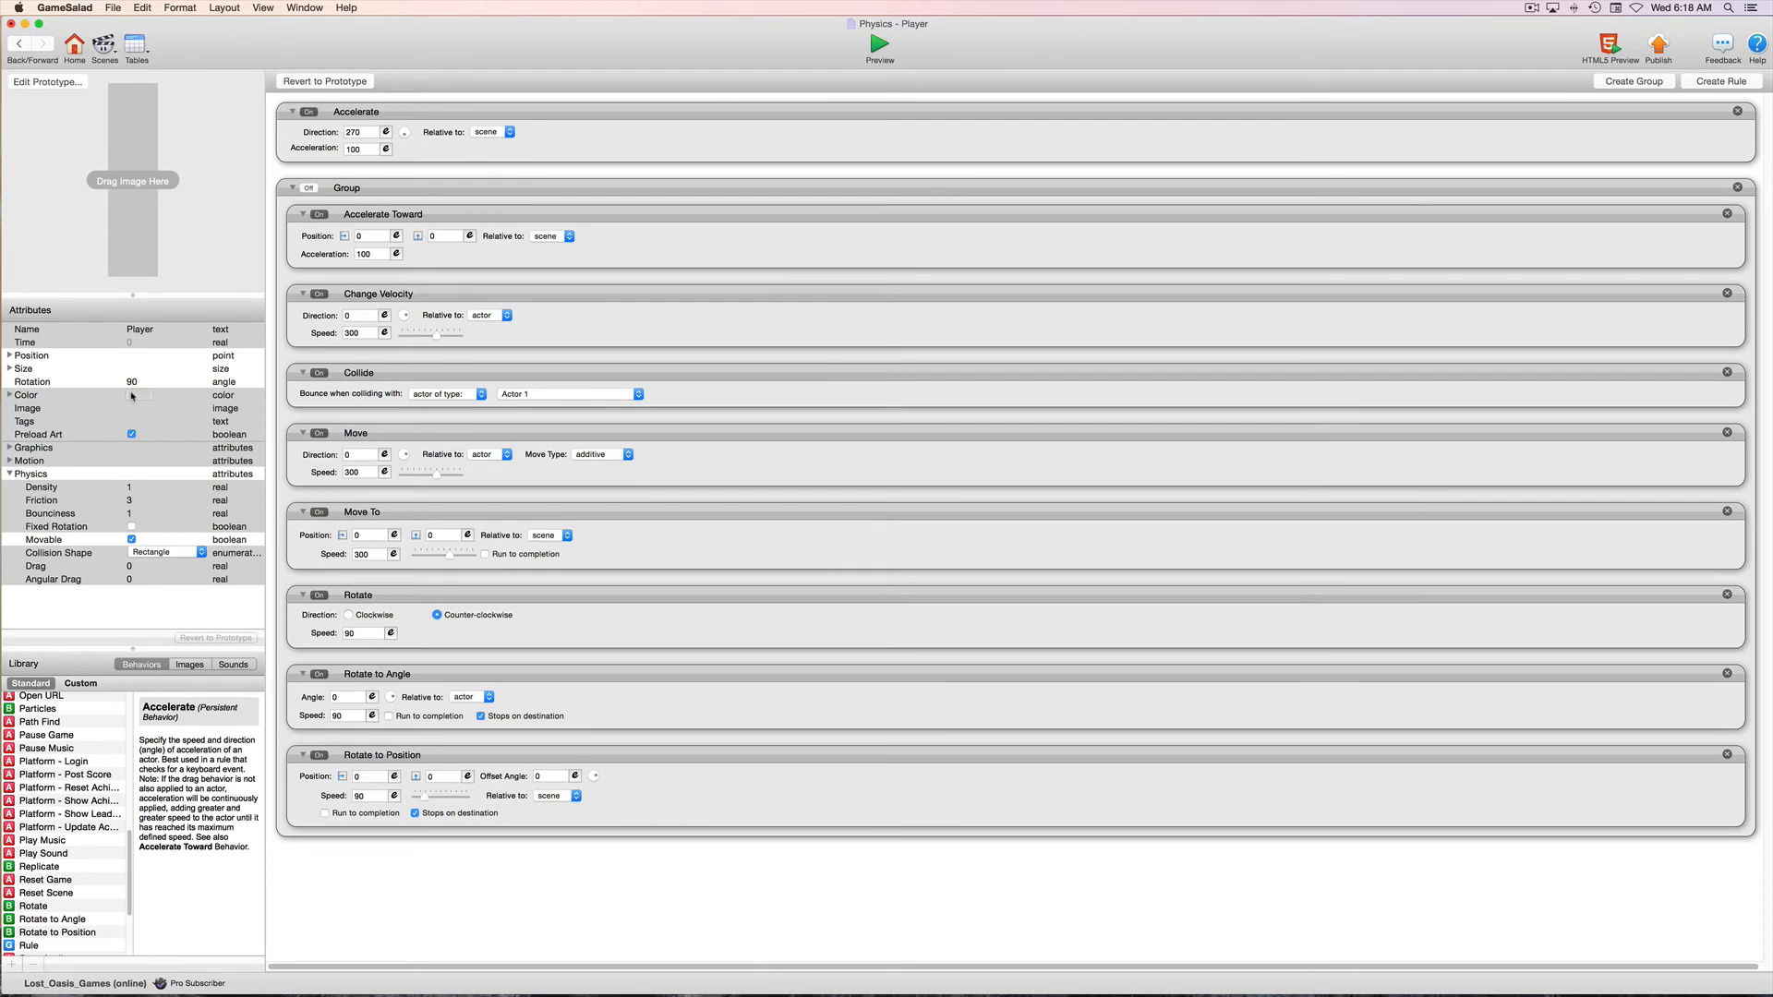
double_click(132, 380)
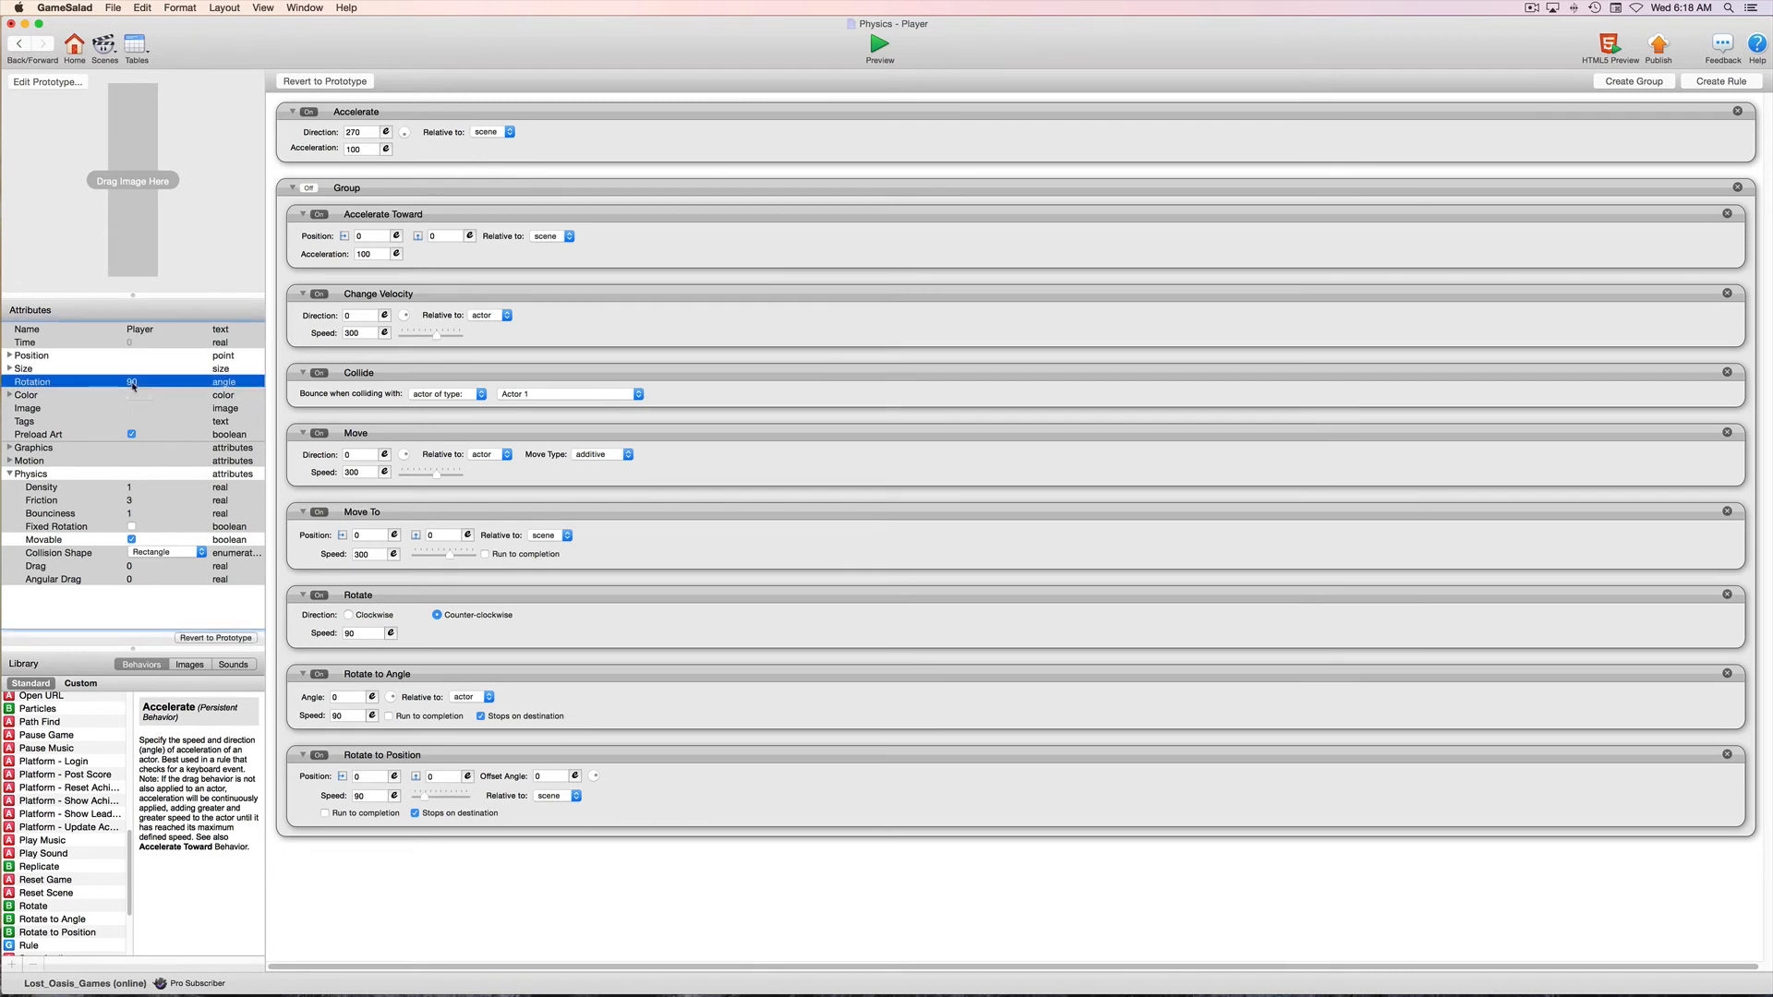
type("0")
key("Tab")
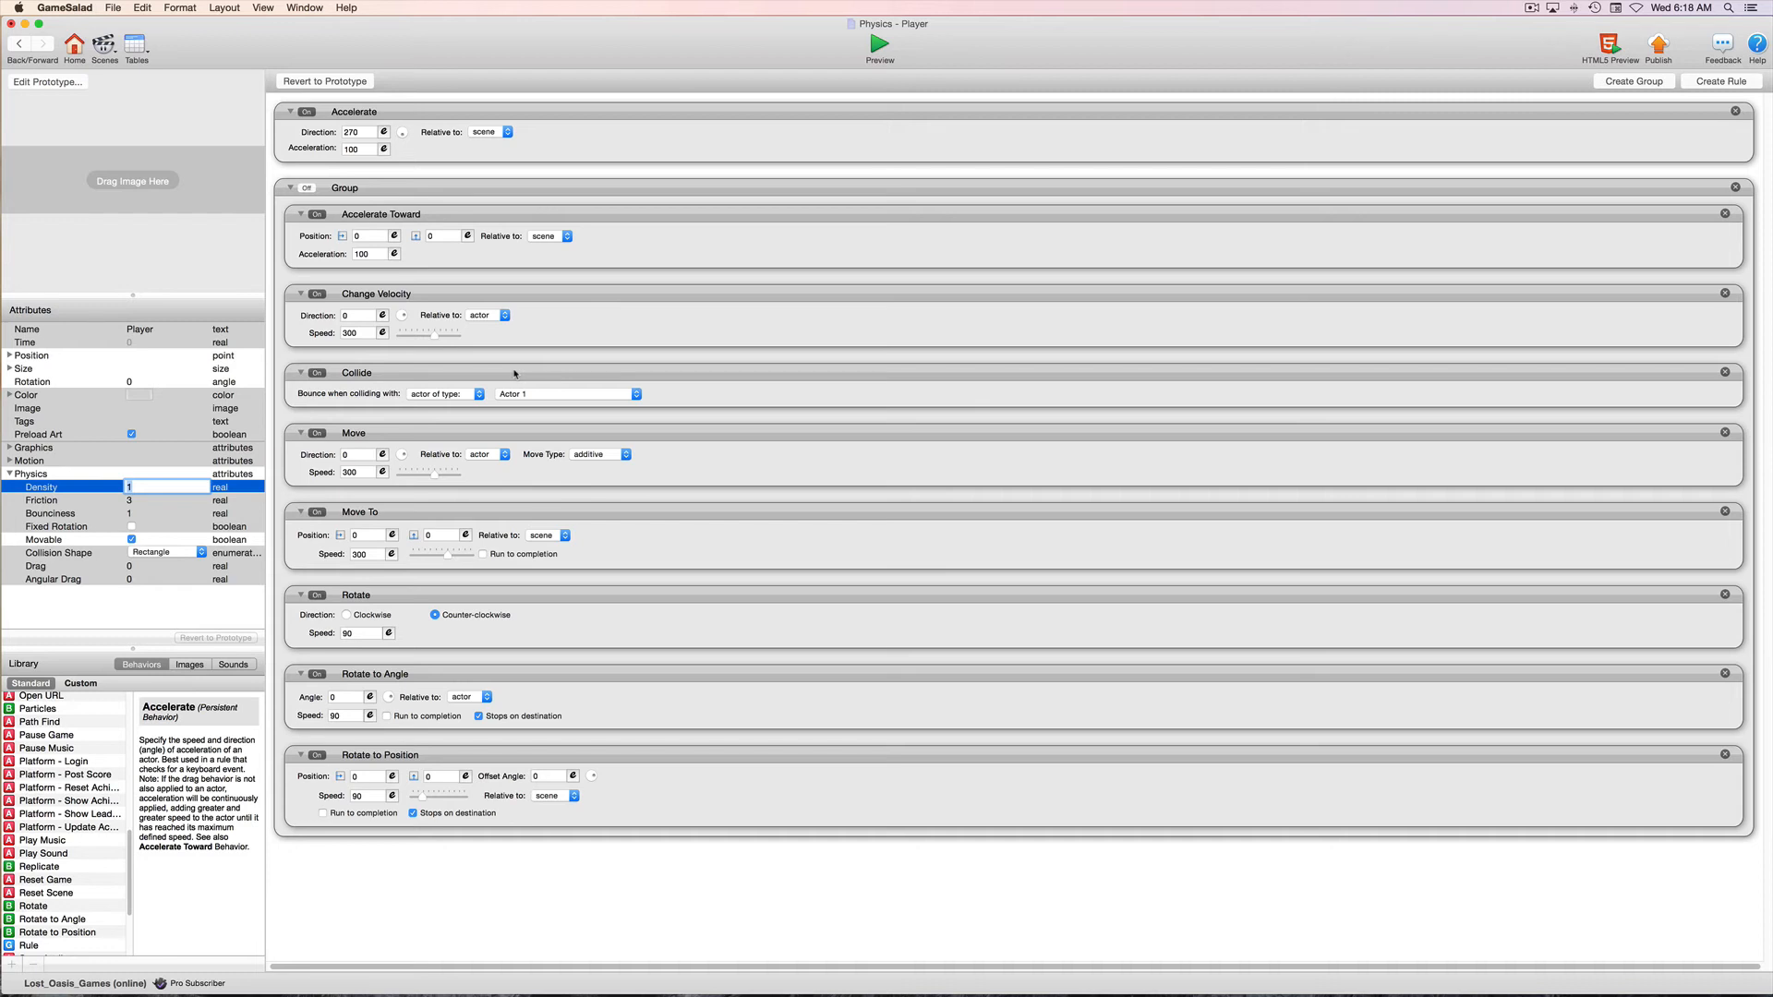
Examine the Collide behavior's list of actors and its choice between actor of type and actor with tag
left_click(572, 396)
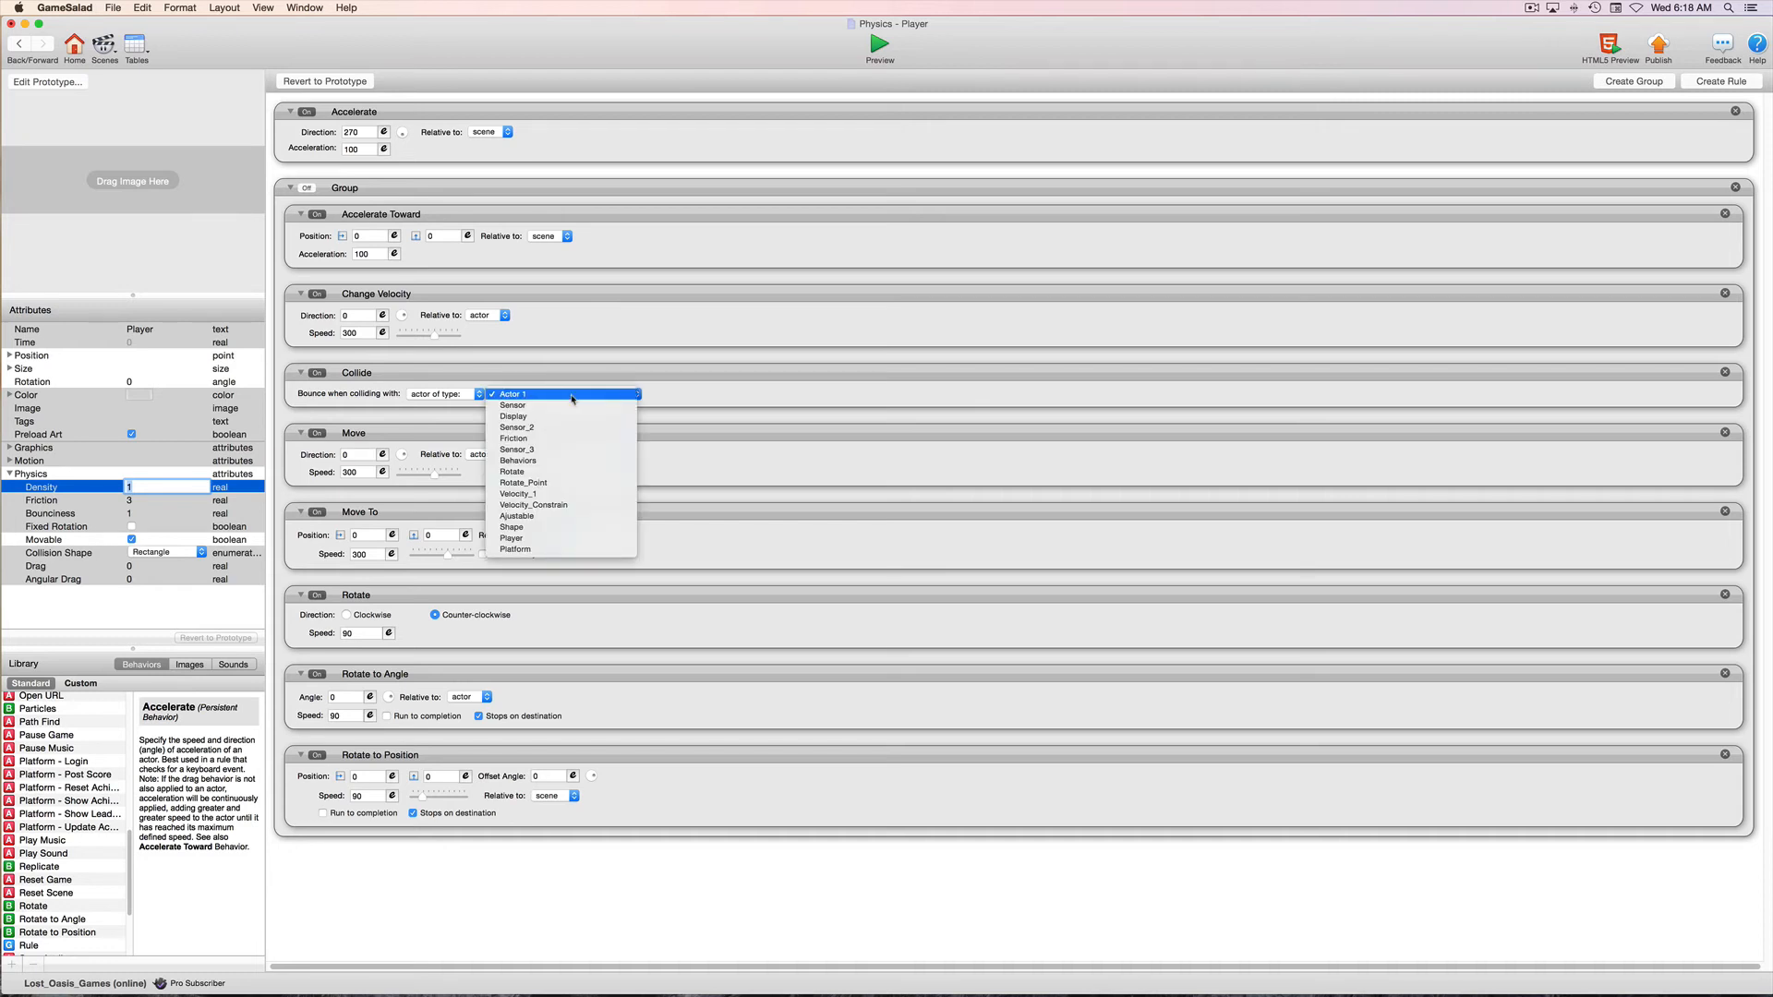
left_click(572, 395)
left_click(467, 395)
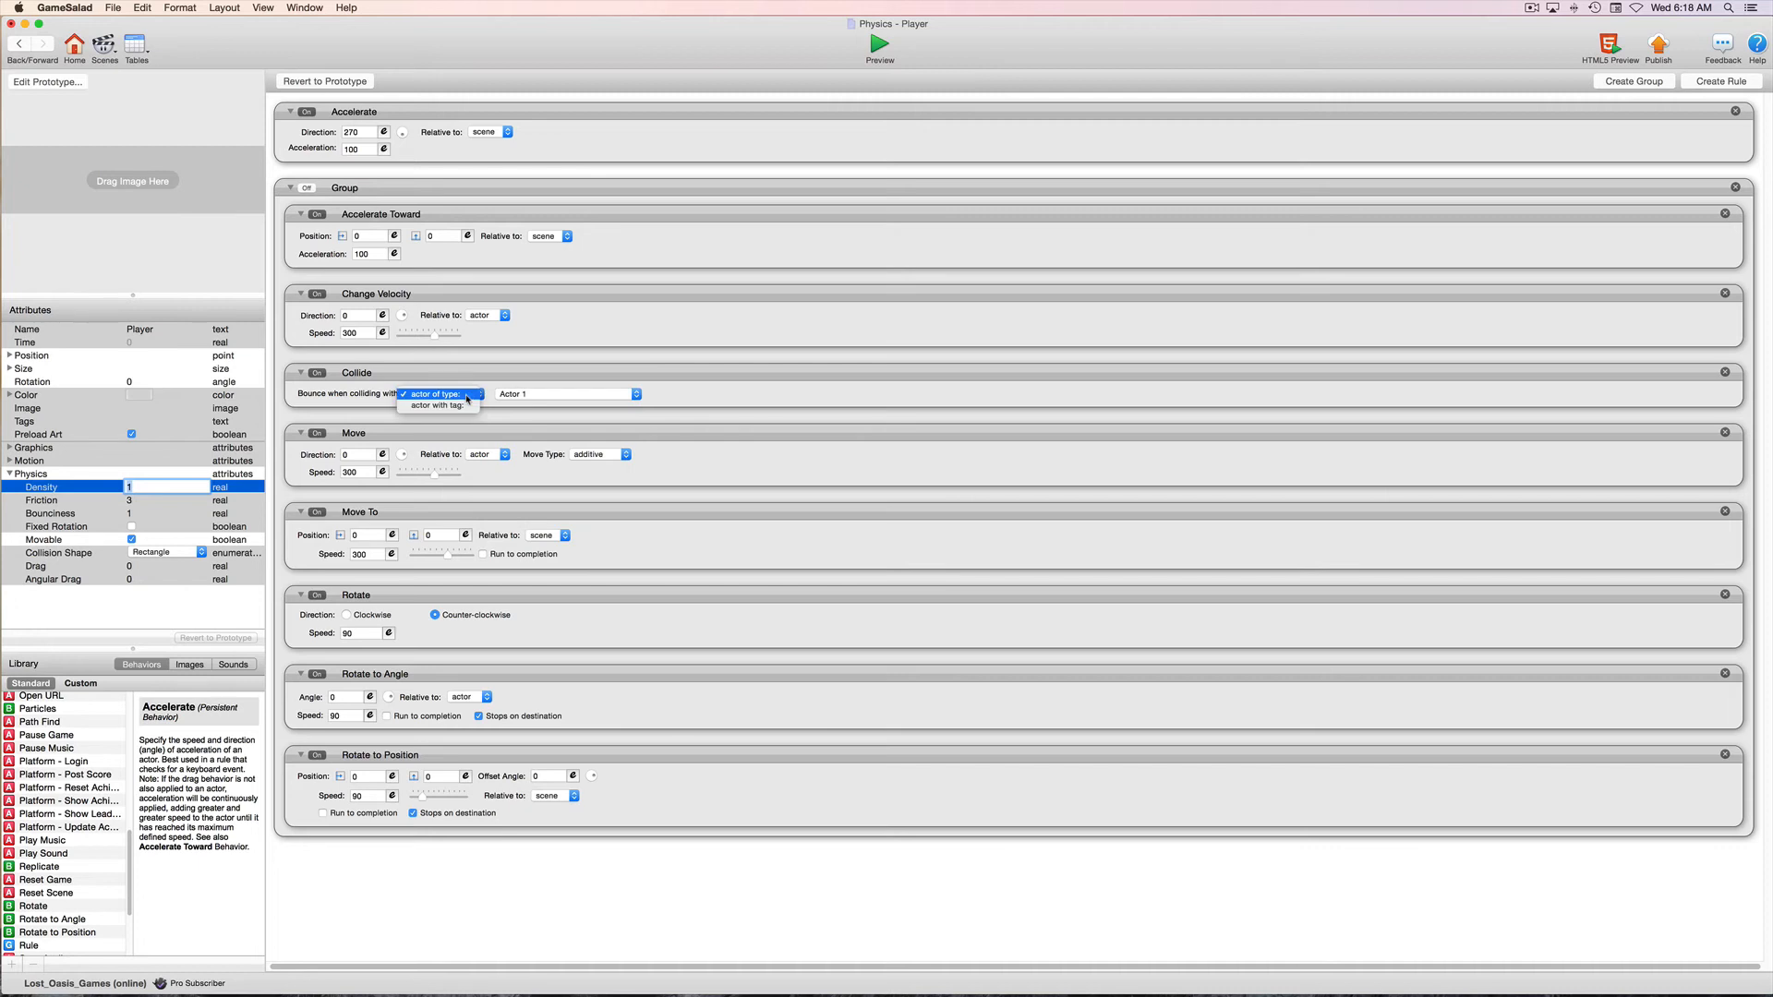
left_click(467, 399)
left_click(462, 396)
left_click(462, 395)
Examine the Move behavior's Relative to and Move Type options, along with the Move To and Rotate behaviors
left_click(486, 456)
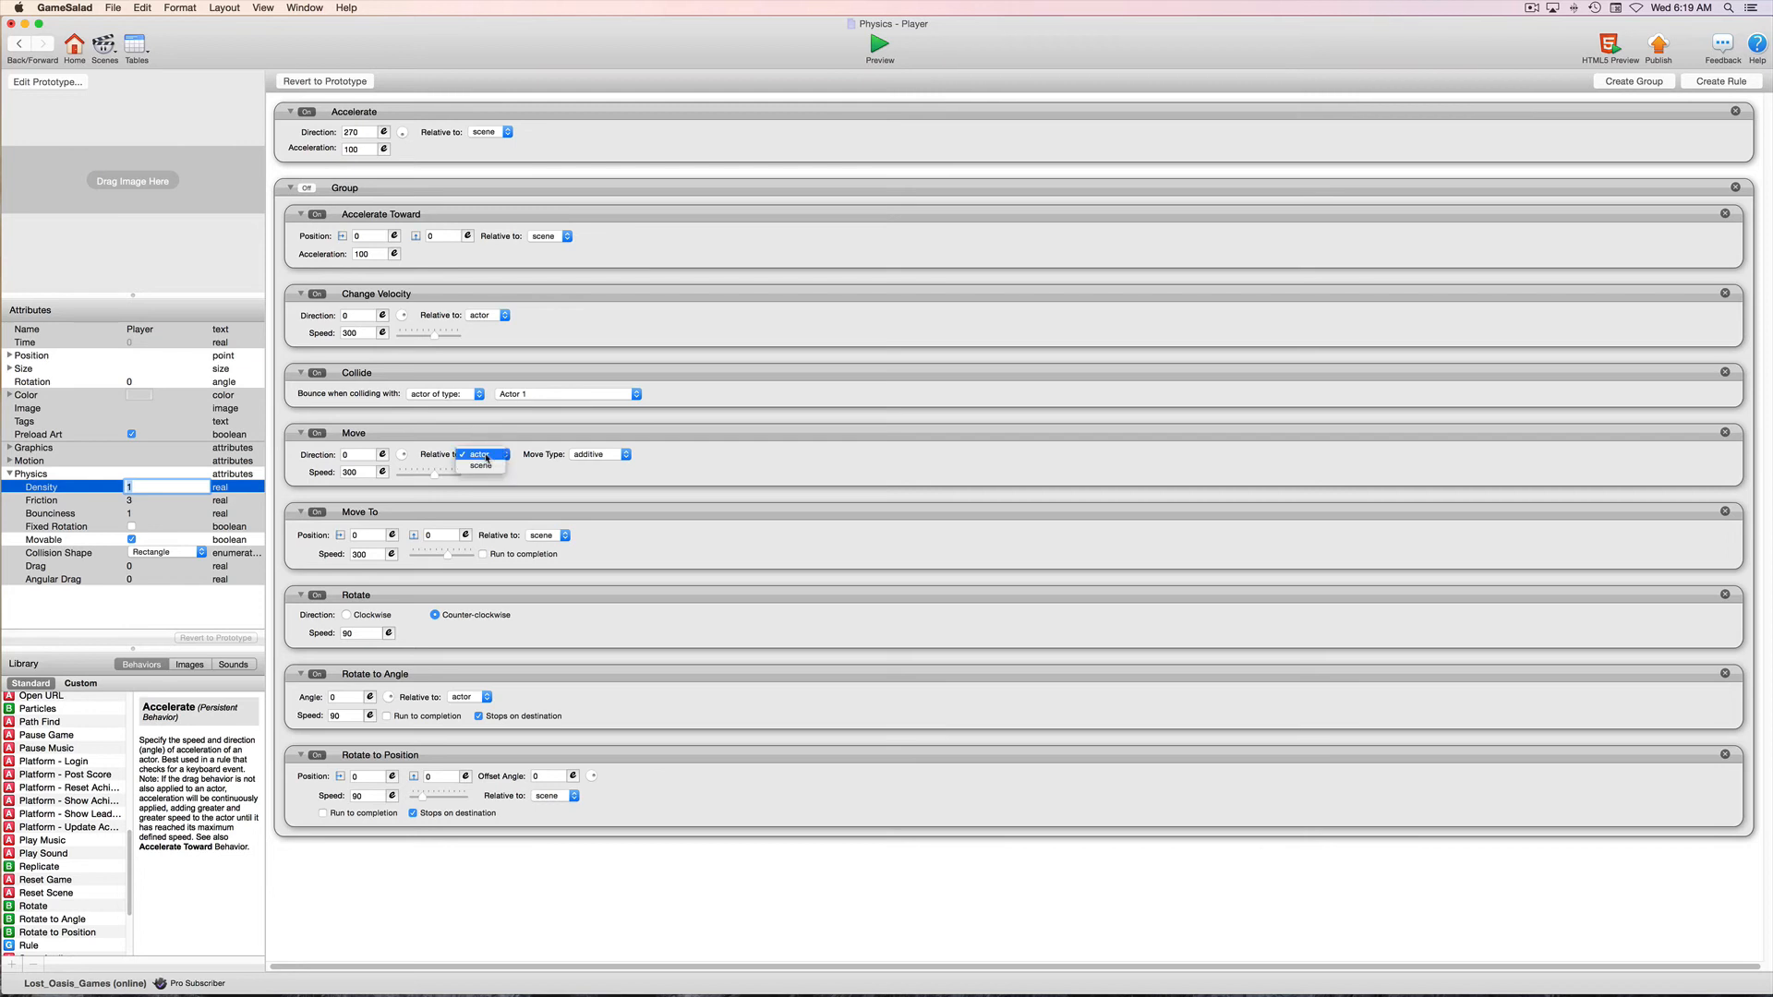
left_click(486, 456)
left_click(622, 456)
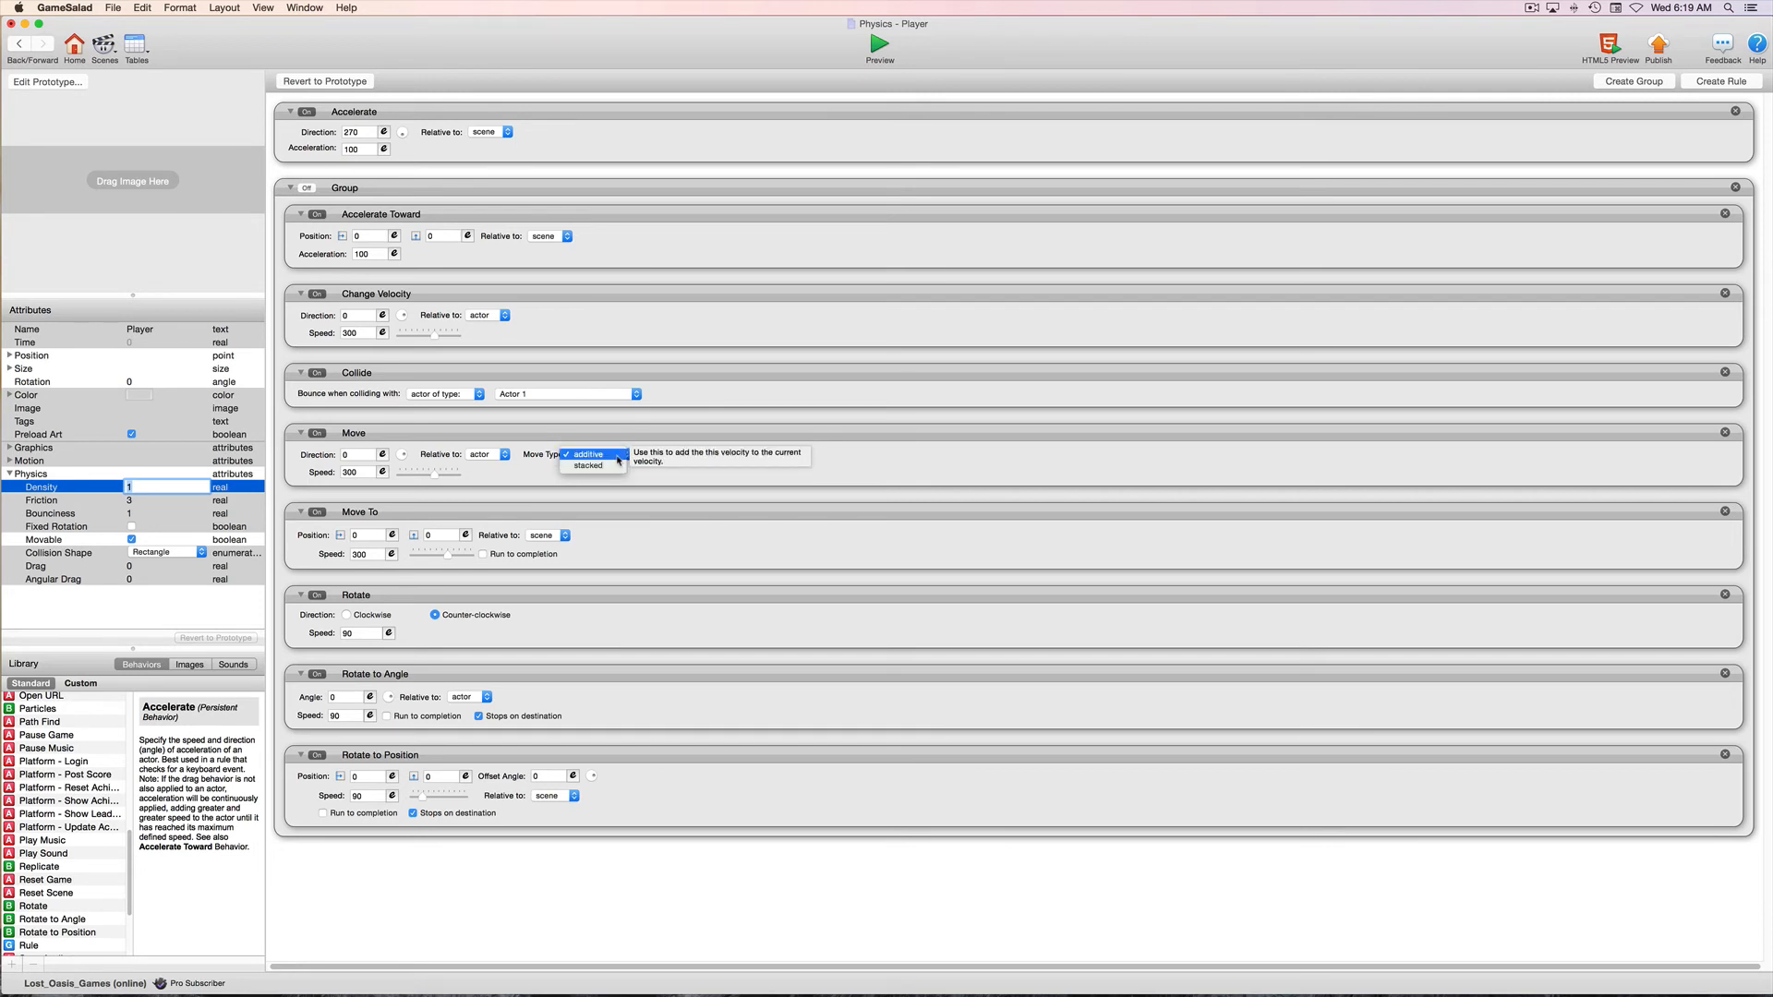
left_click(617, 457)
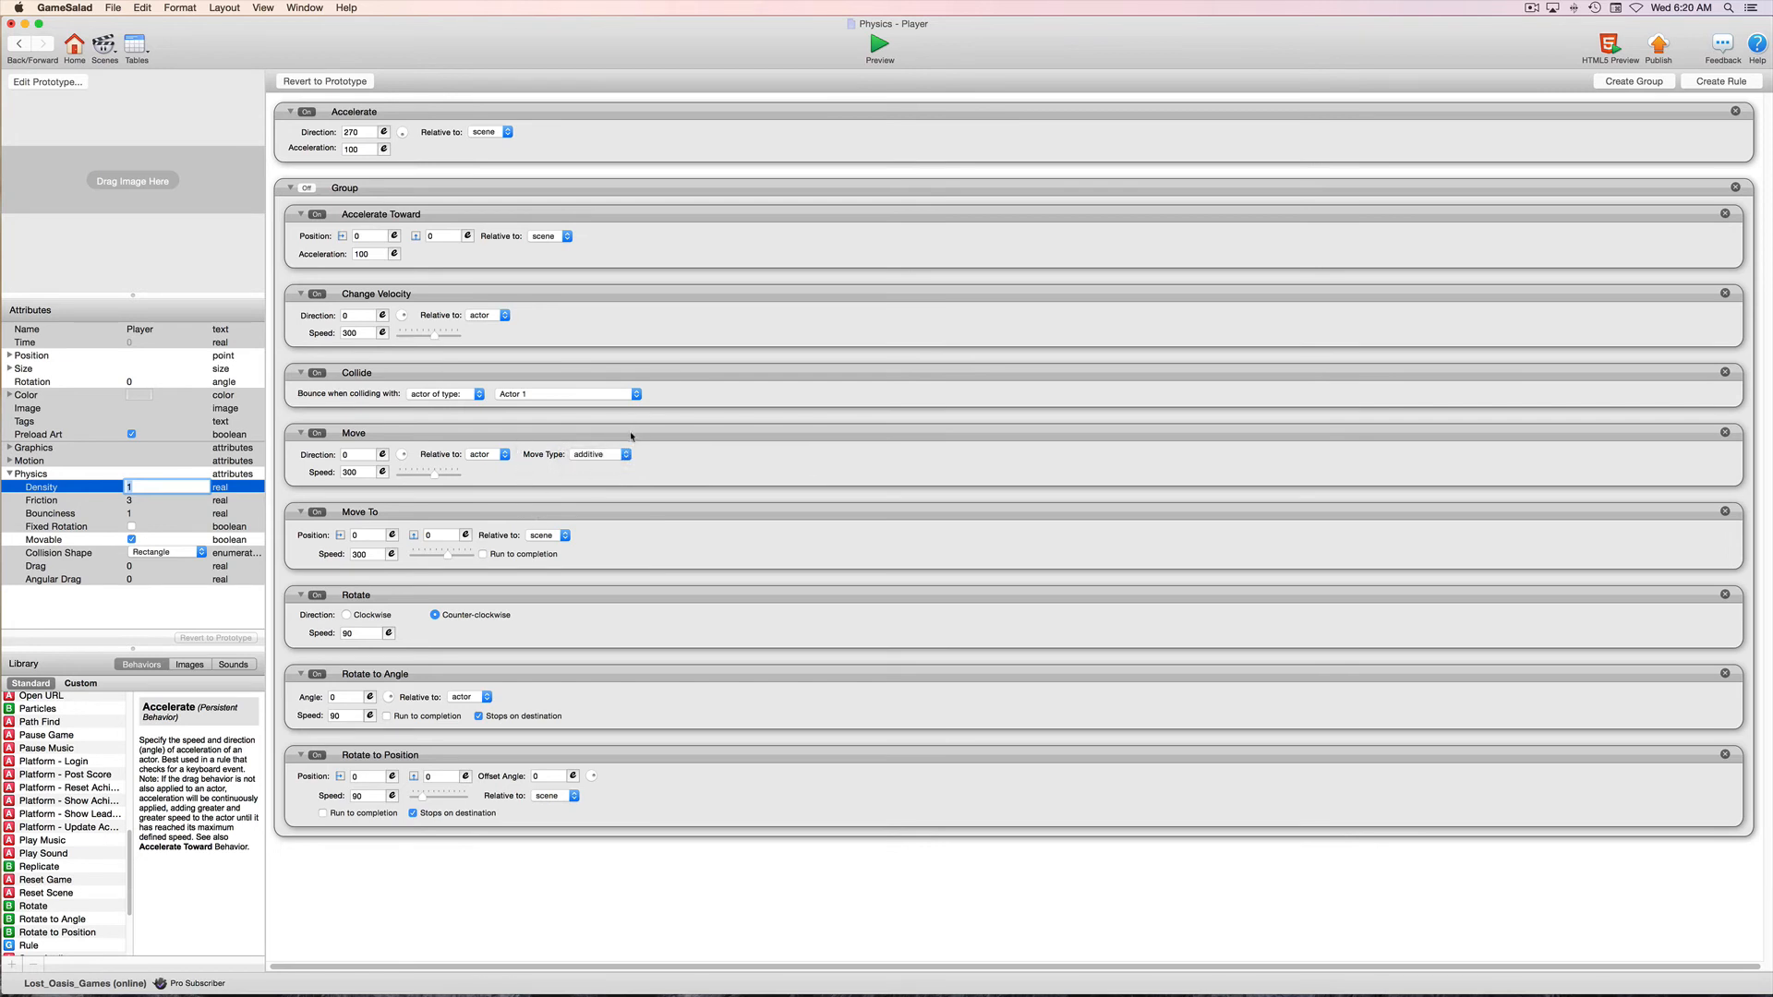
left_click(663, 438)
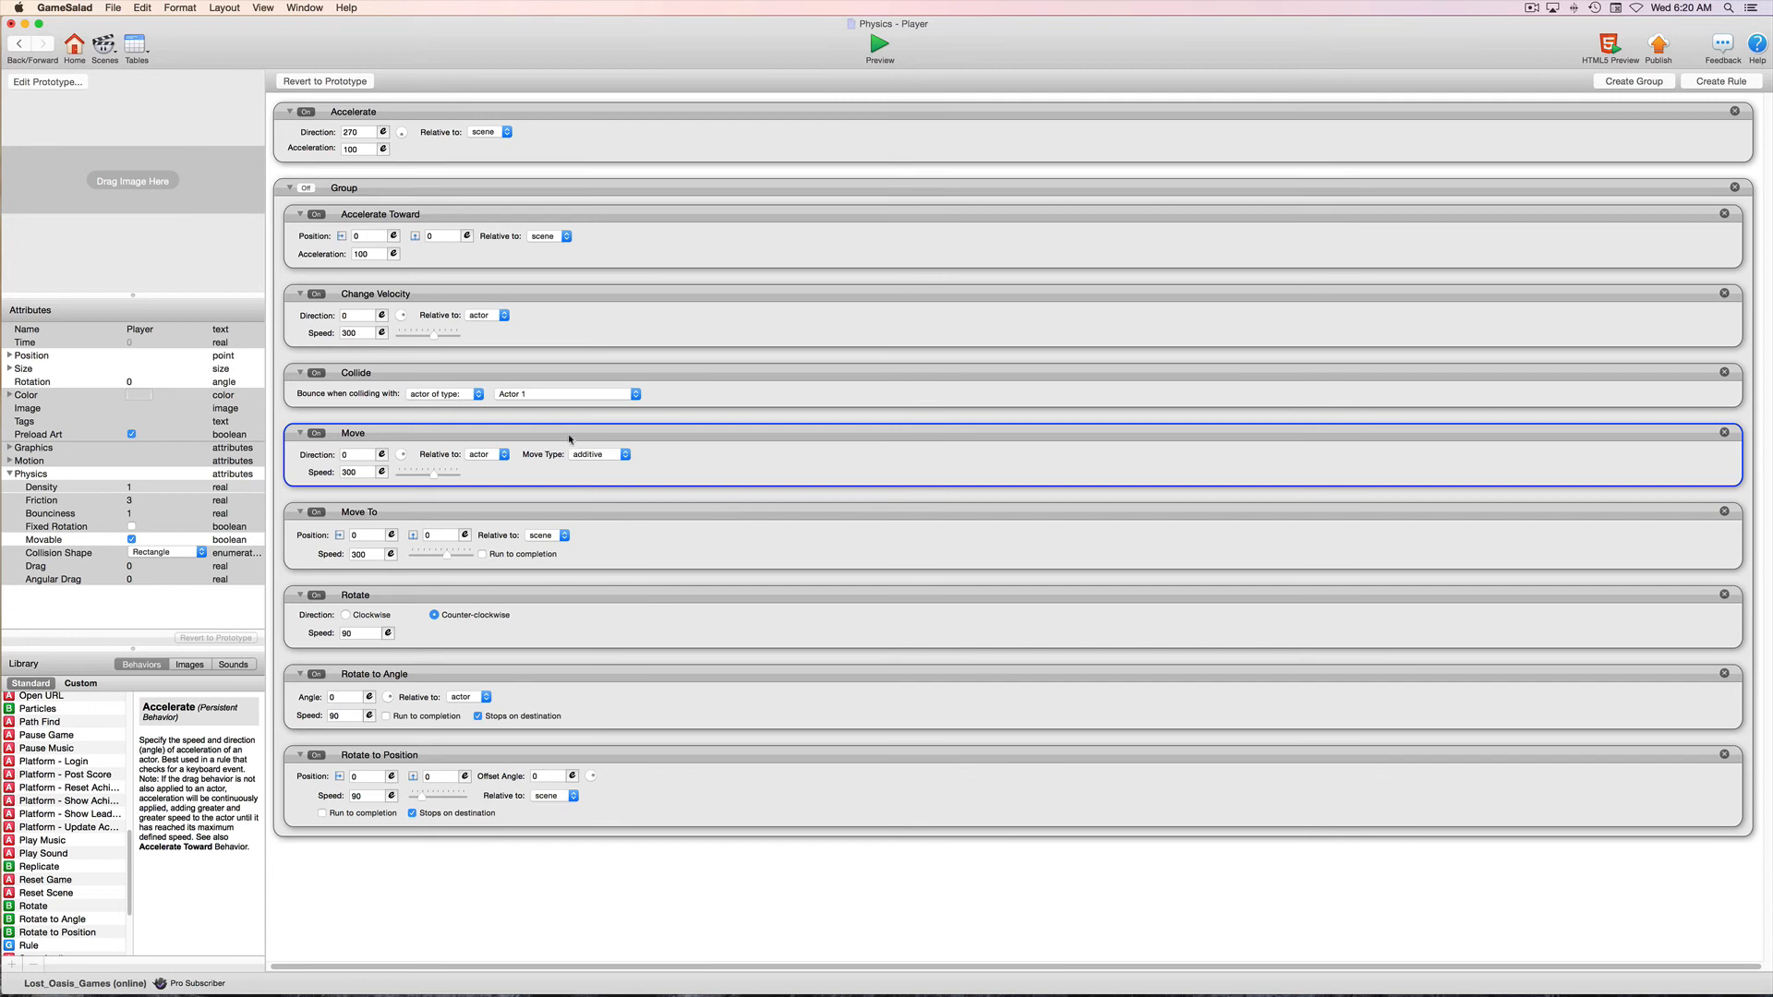
left_click(605, 455)
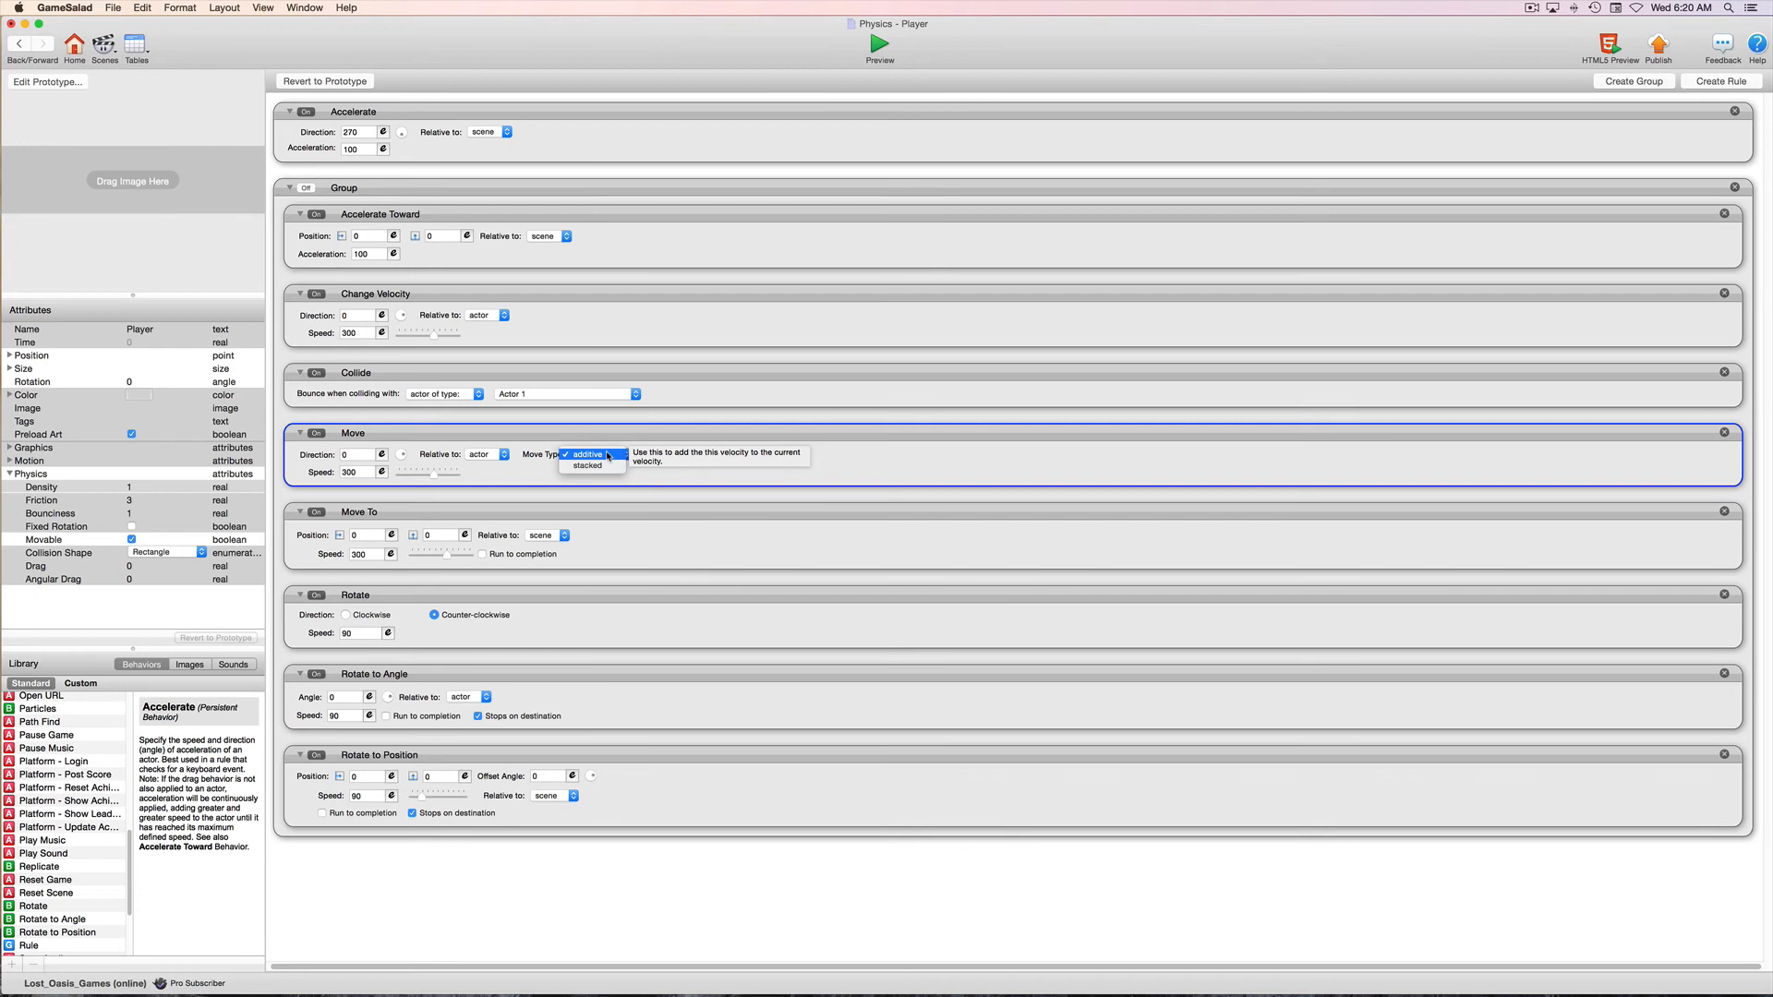
left_click(608, 456)
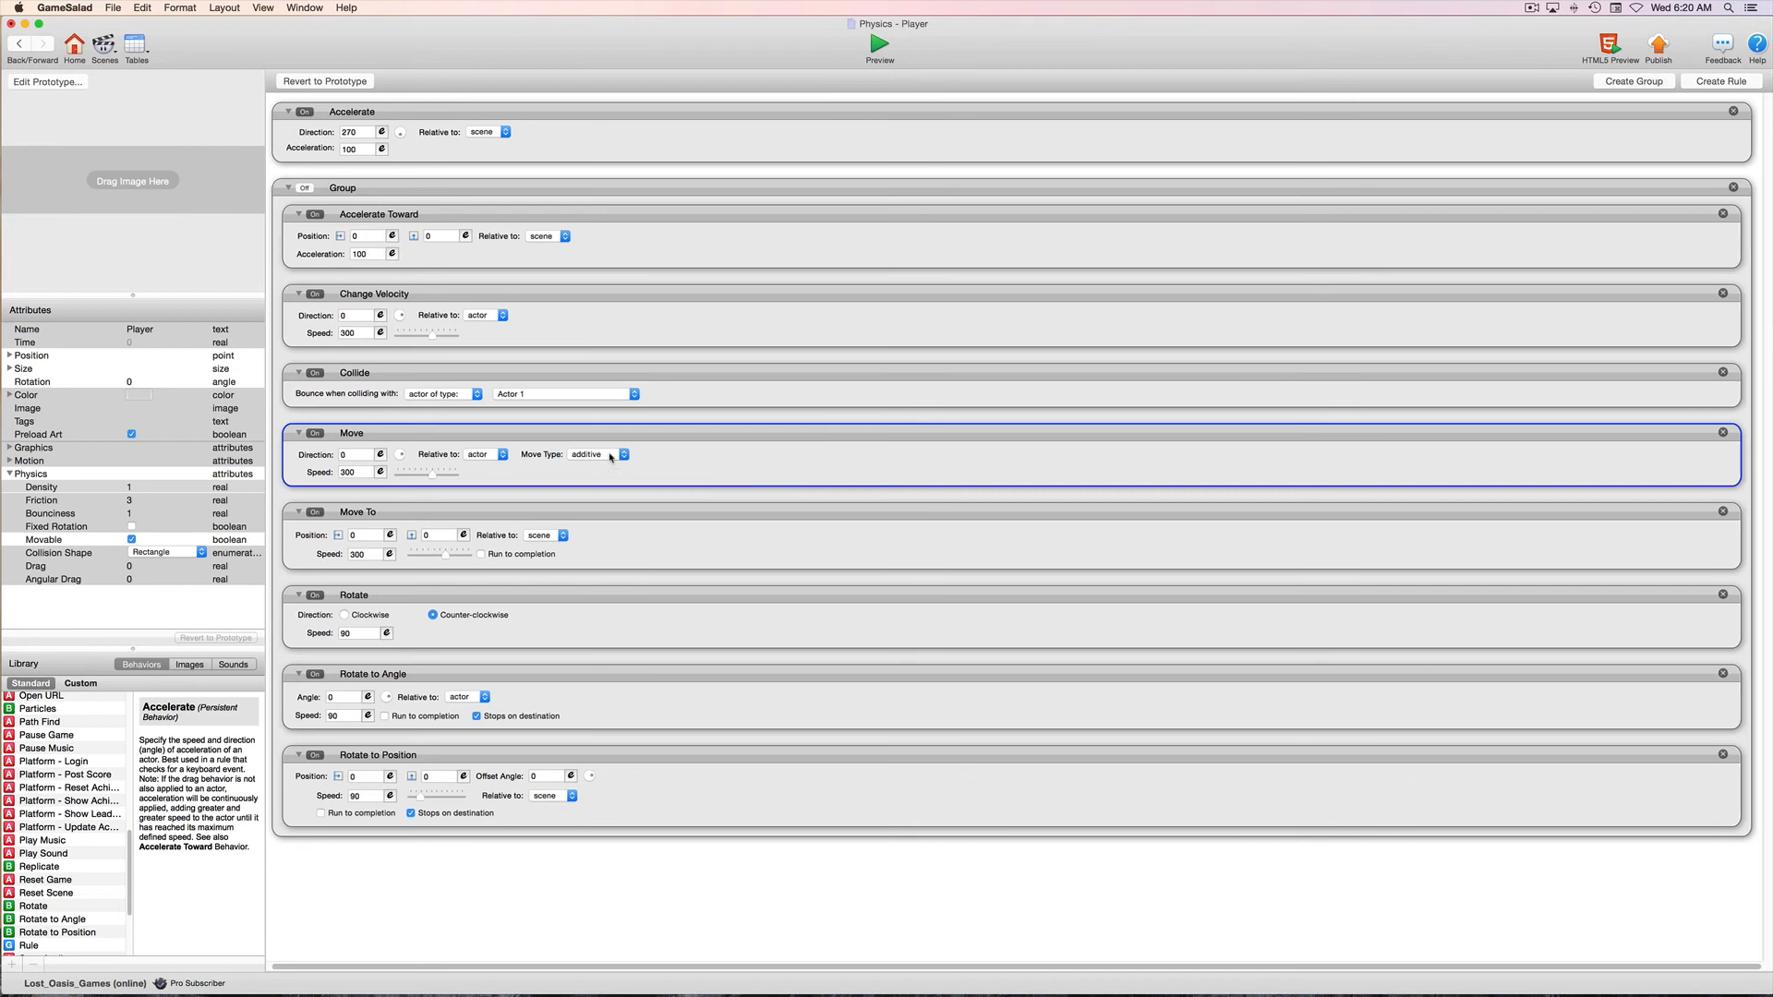
left_click(610, 455)
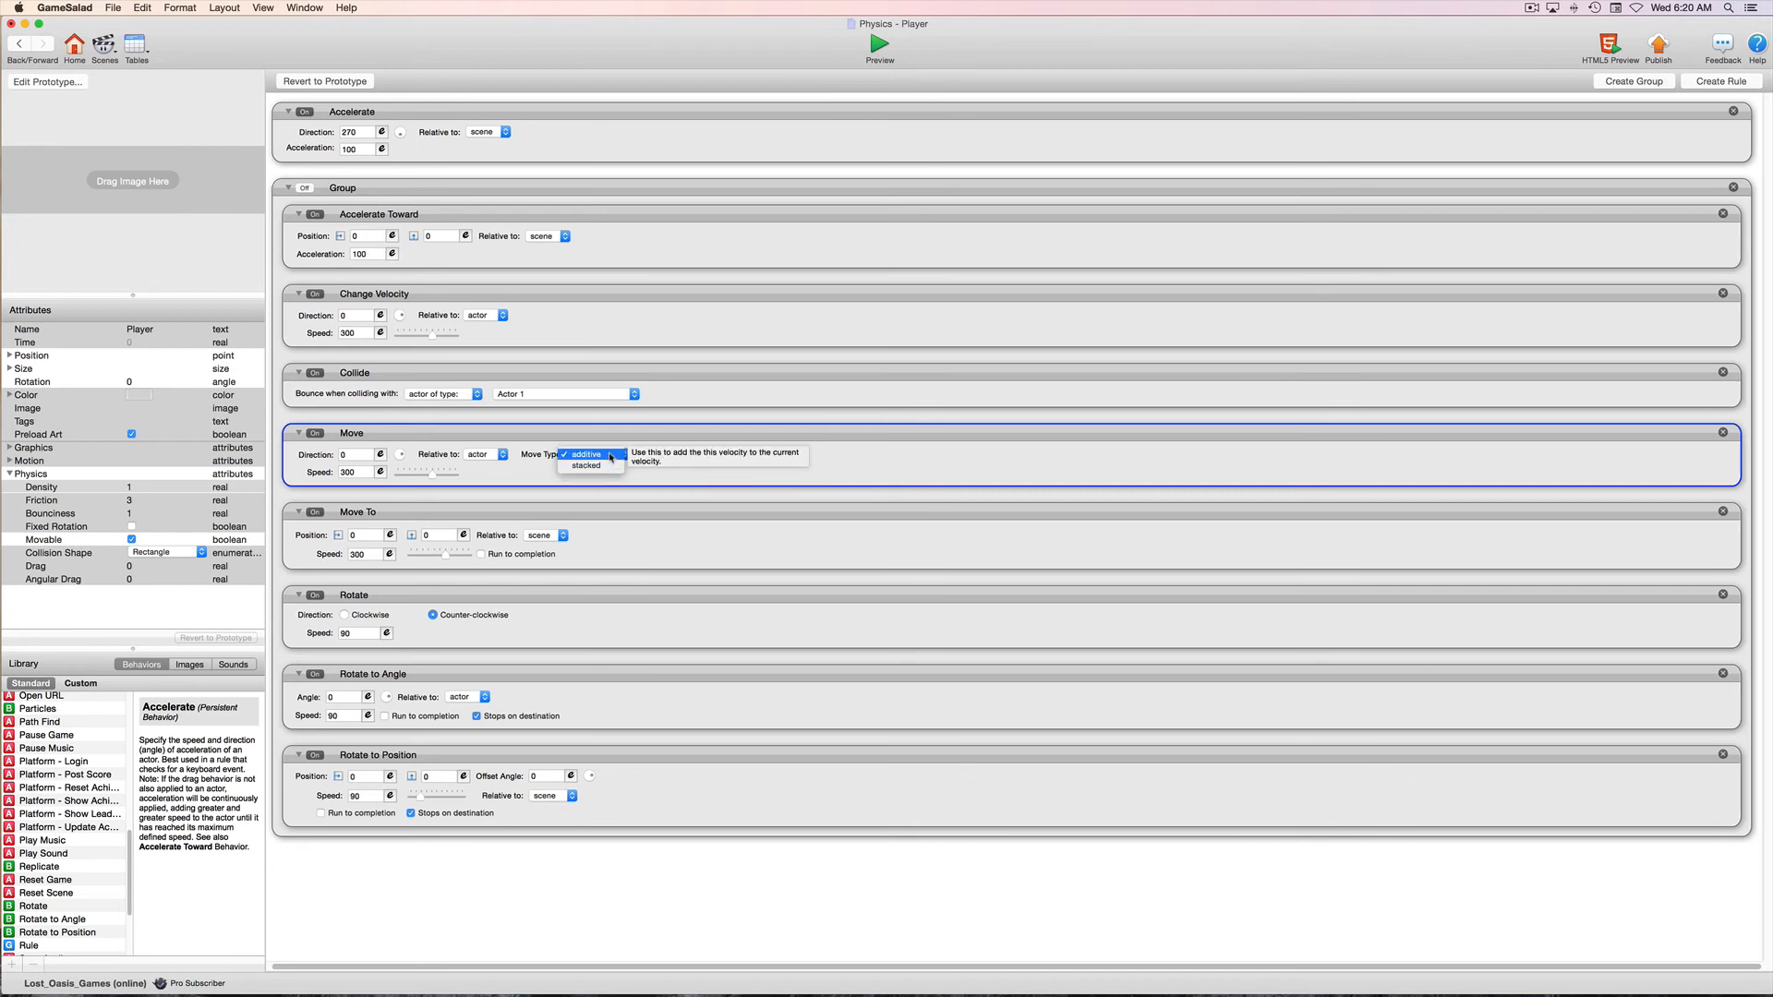
left_click(610, 455)
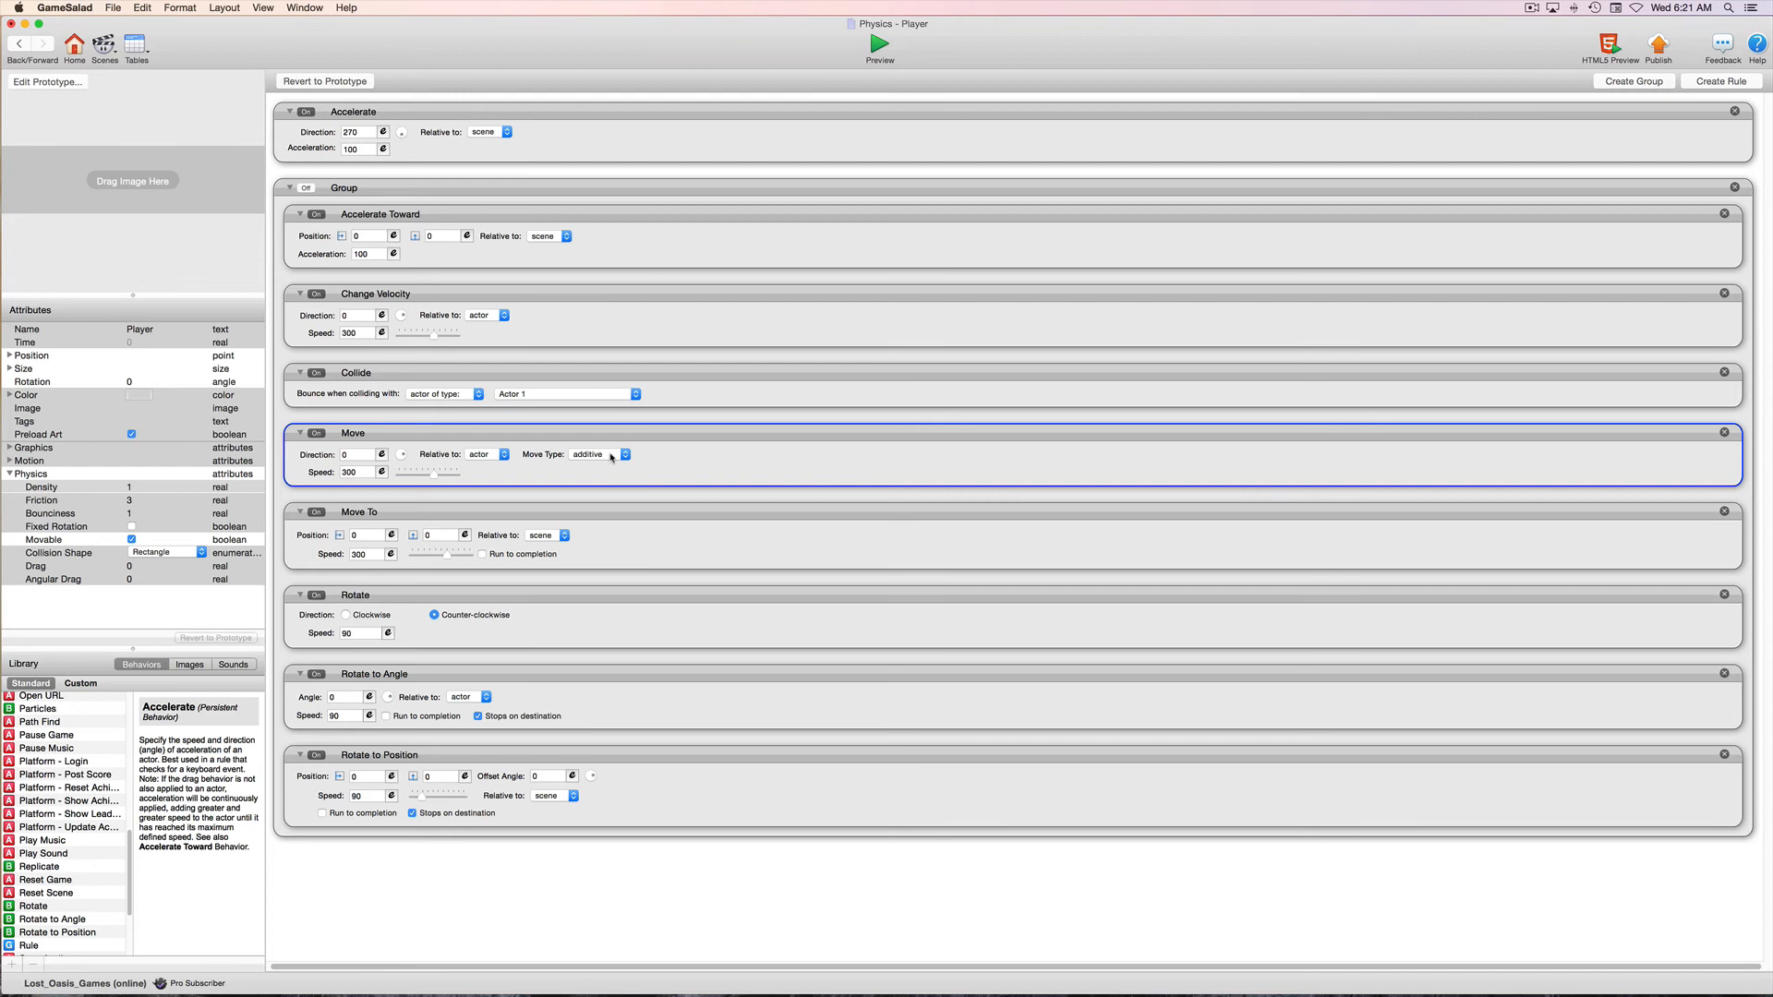
left_click(531, 509)
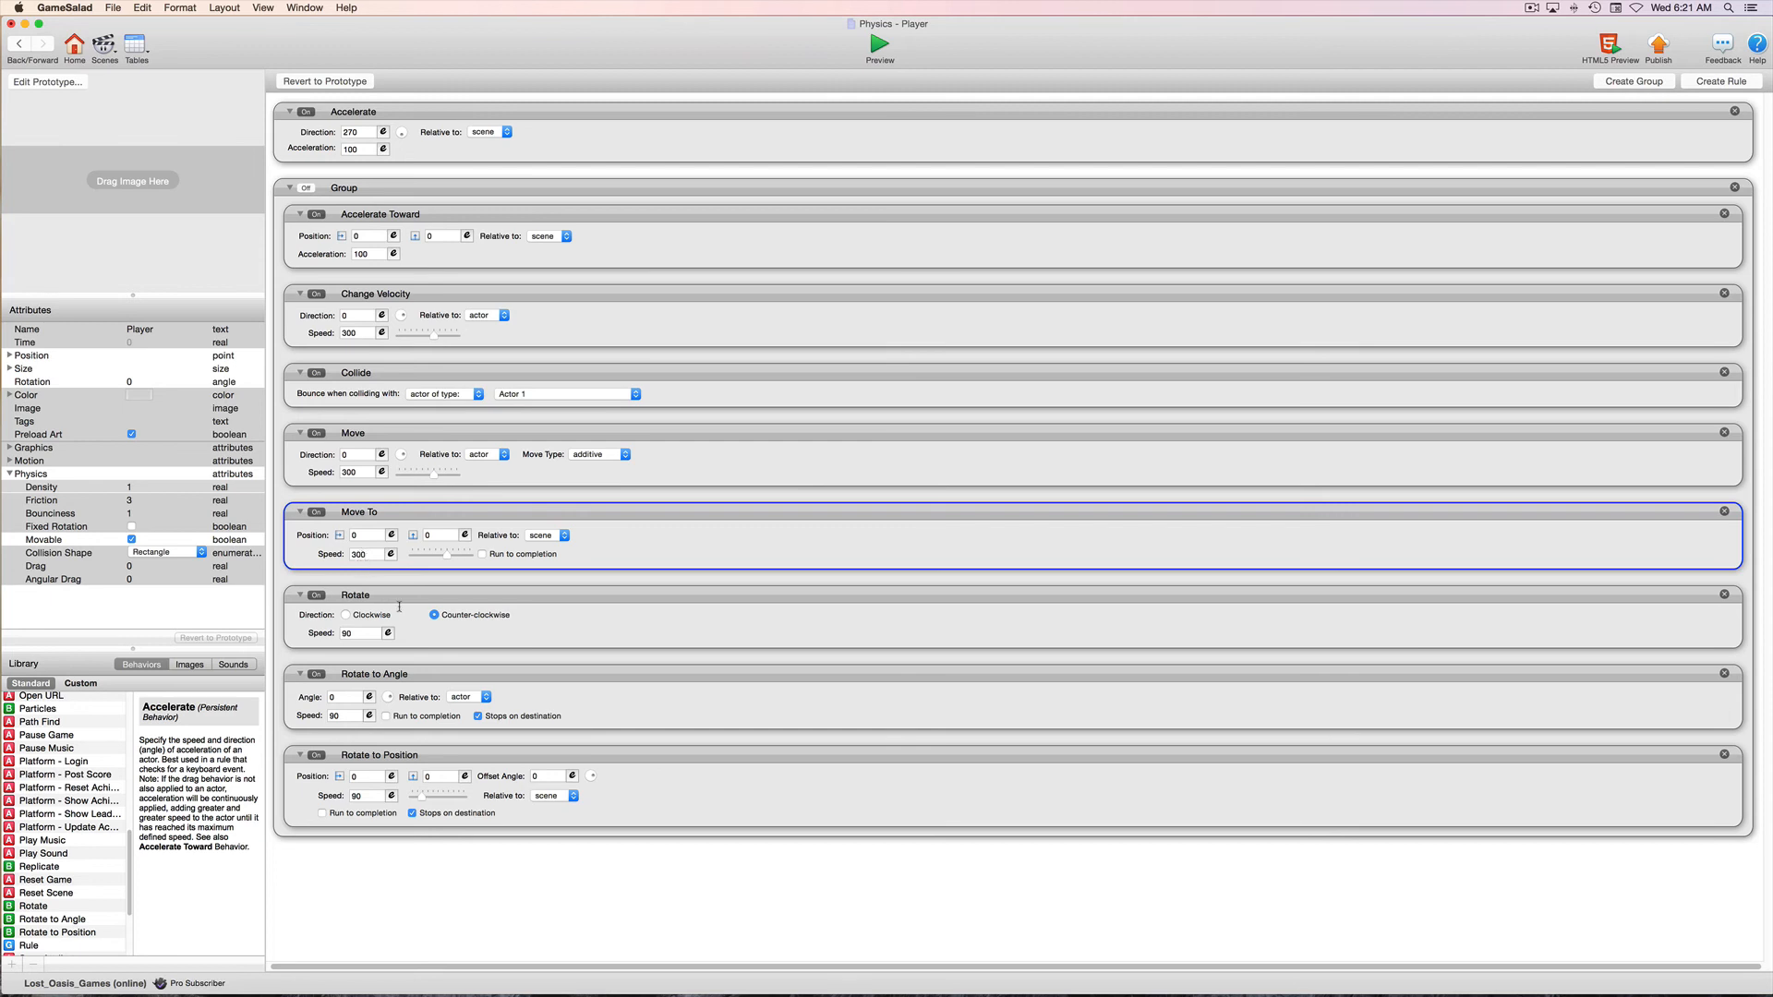
left_click(413, 602)
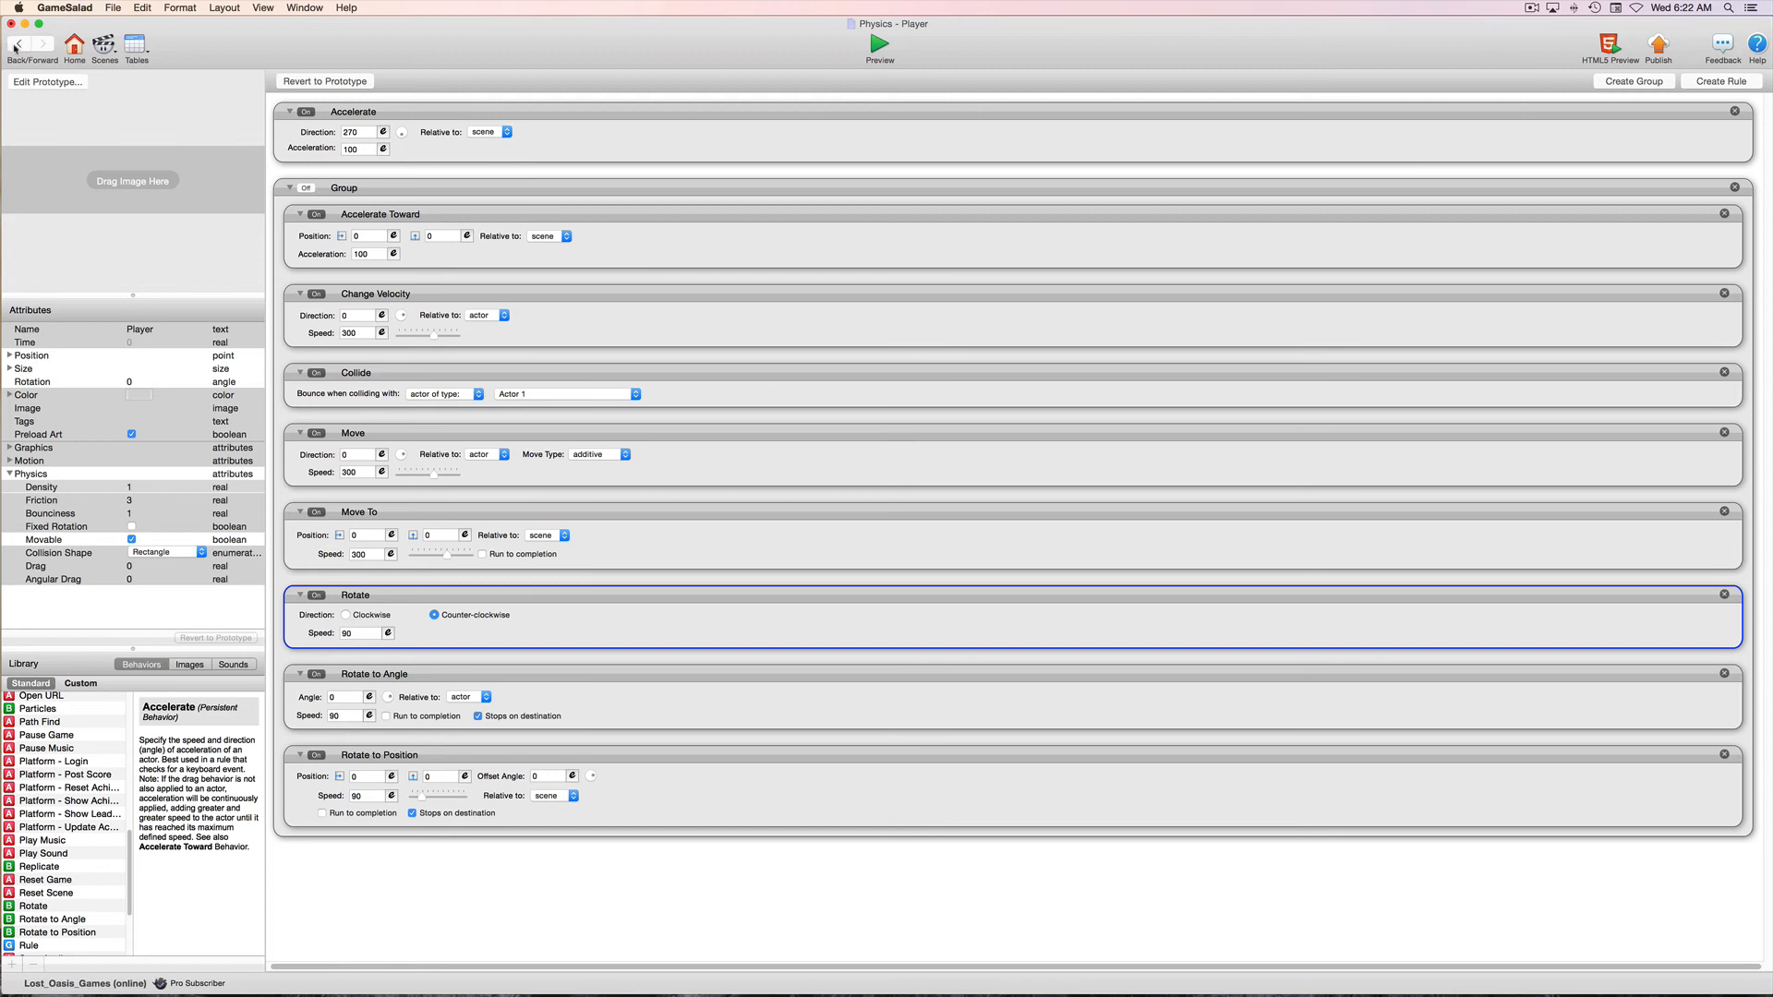
View the horizontal Player bar in the Adjustable scene and reopen that instance's behaviors
left_click(16, 47)
left_click(960, 364)
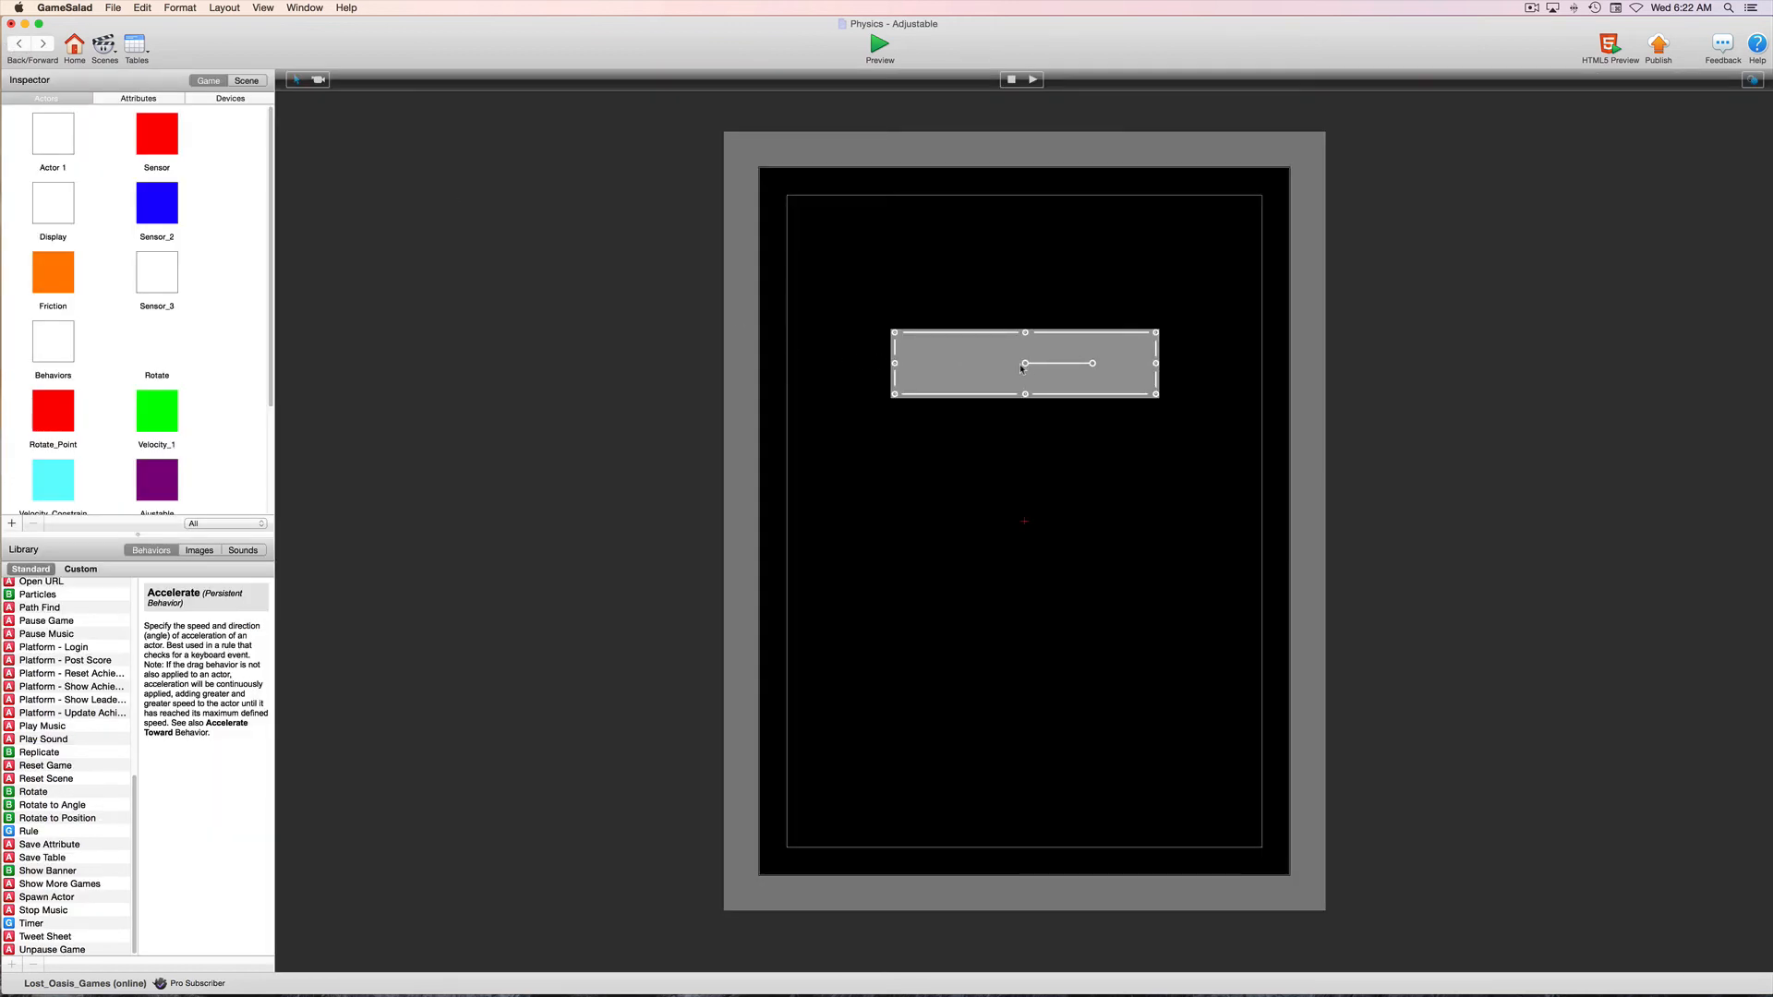
left_click(18, 48)
double_click(61, 118)
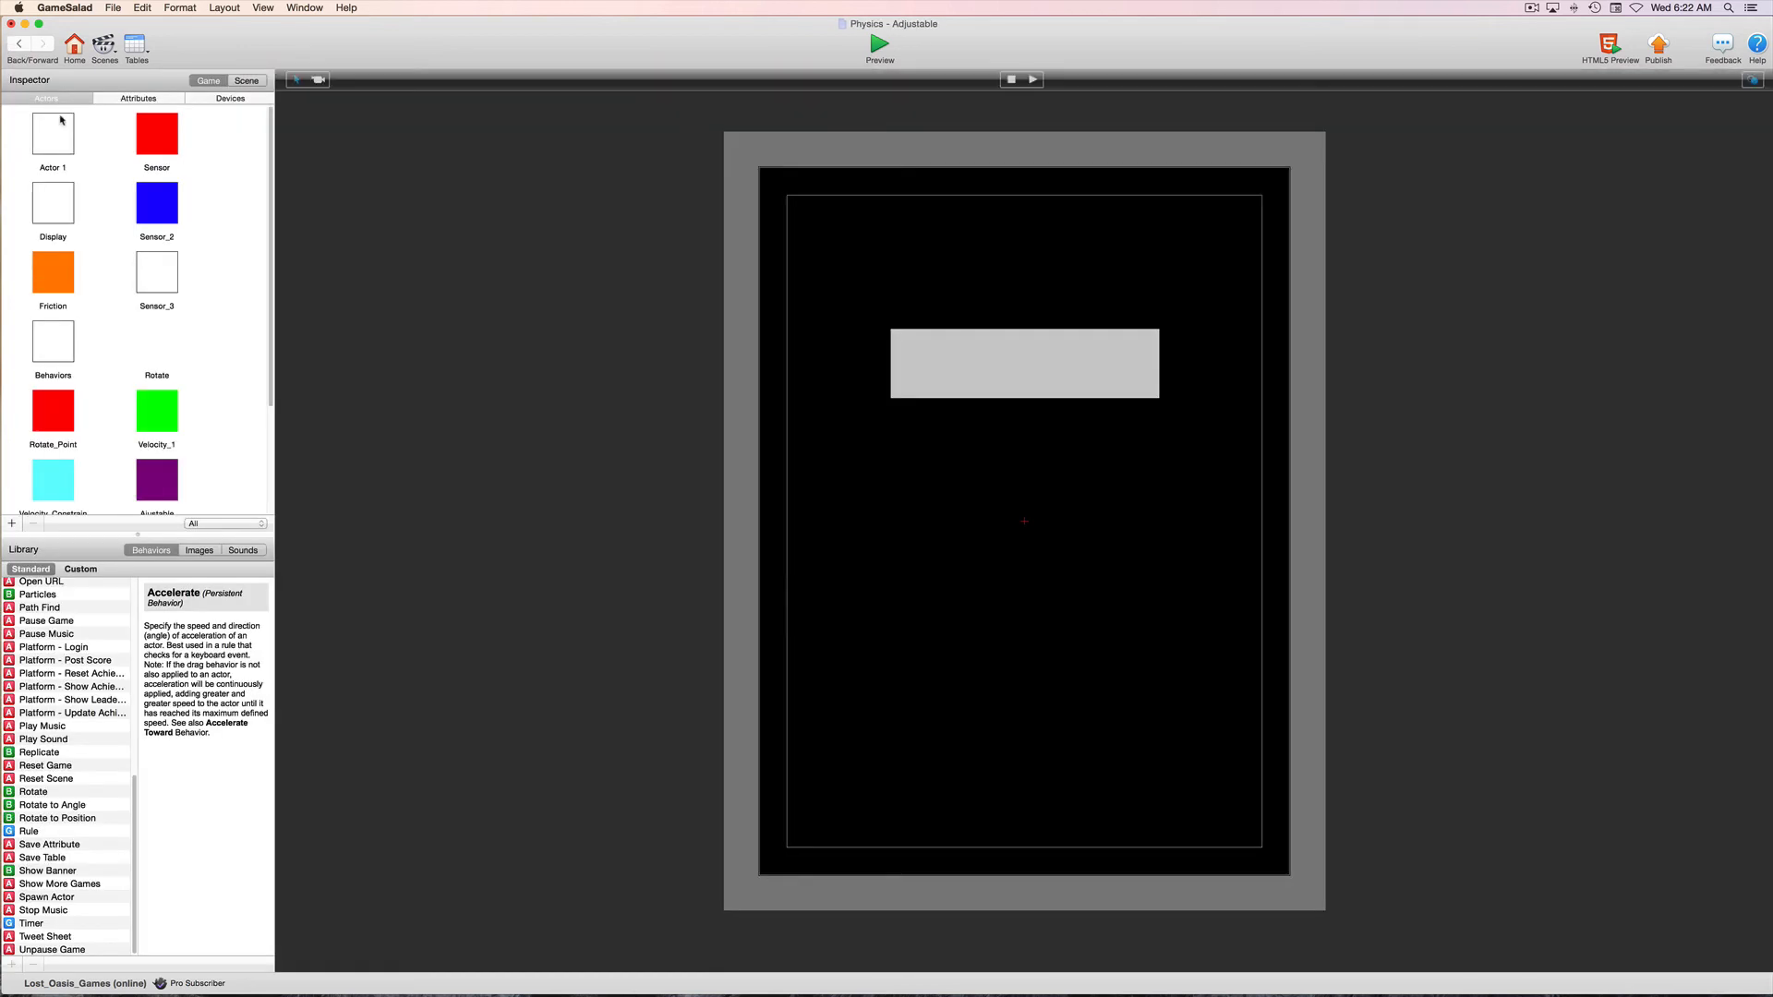
left_click(1041, 394)
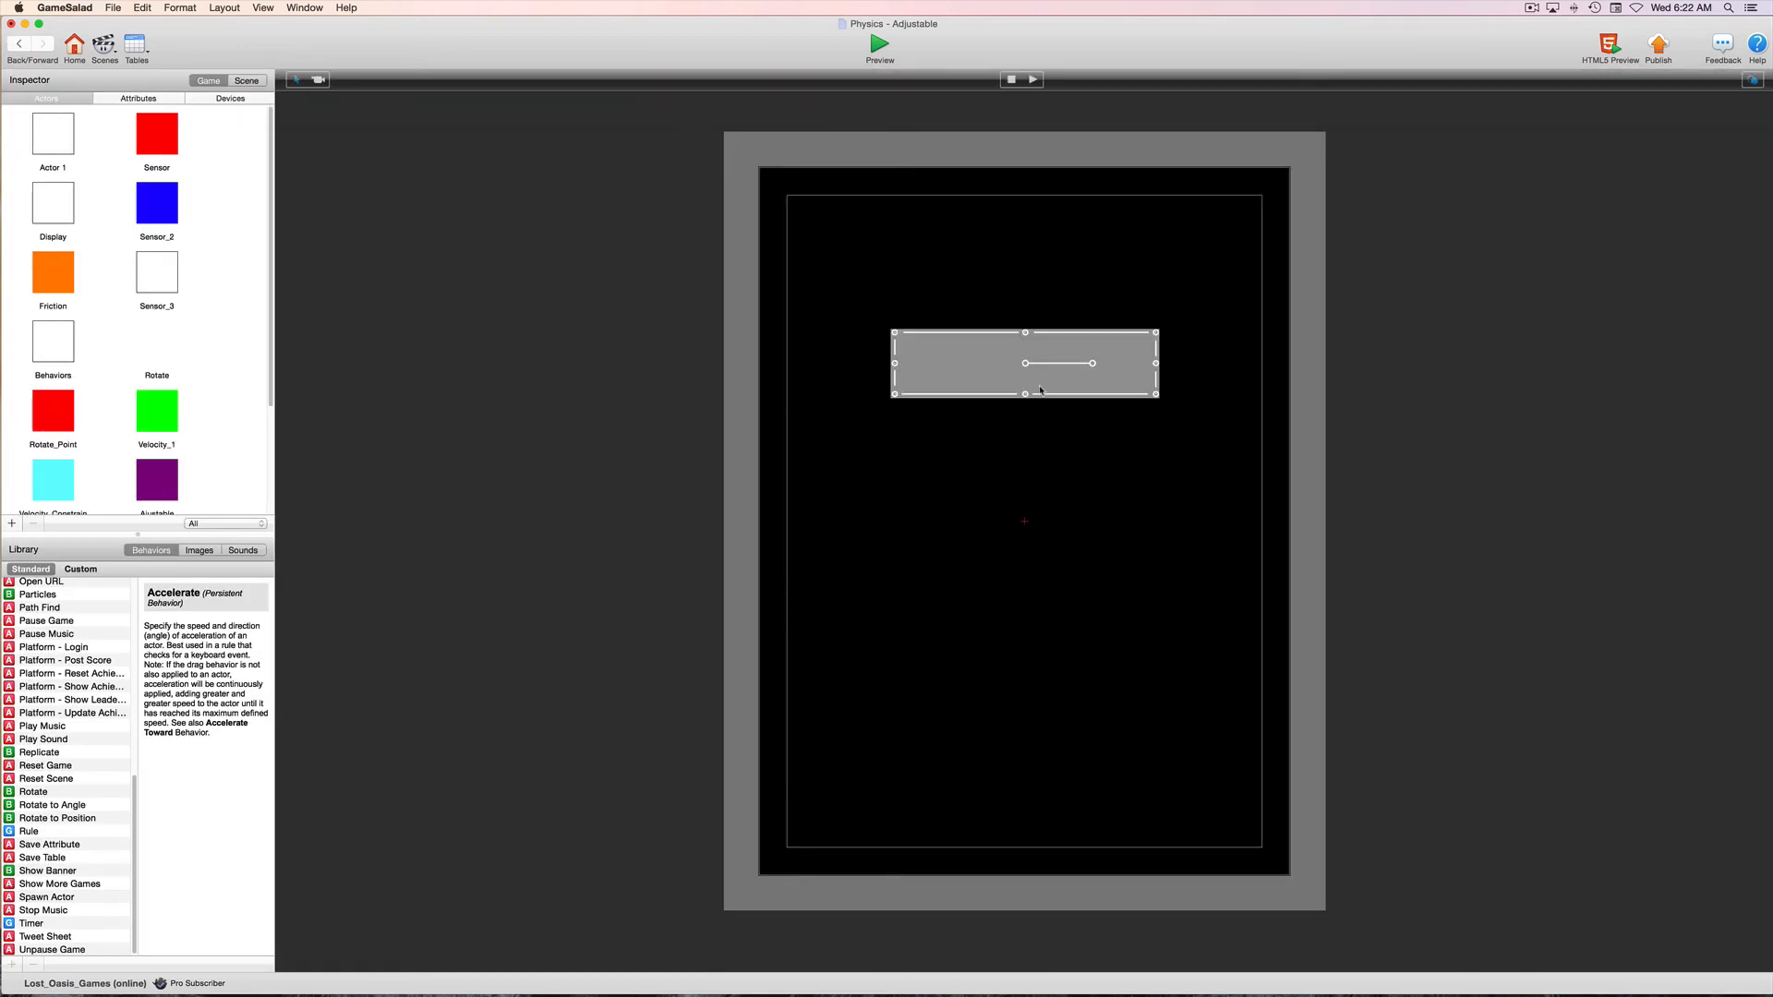
double_click(1040, 390)
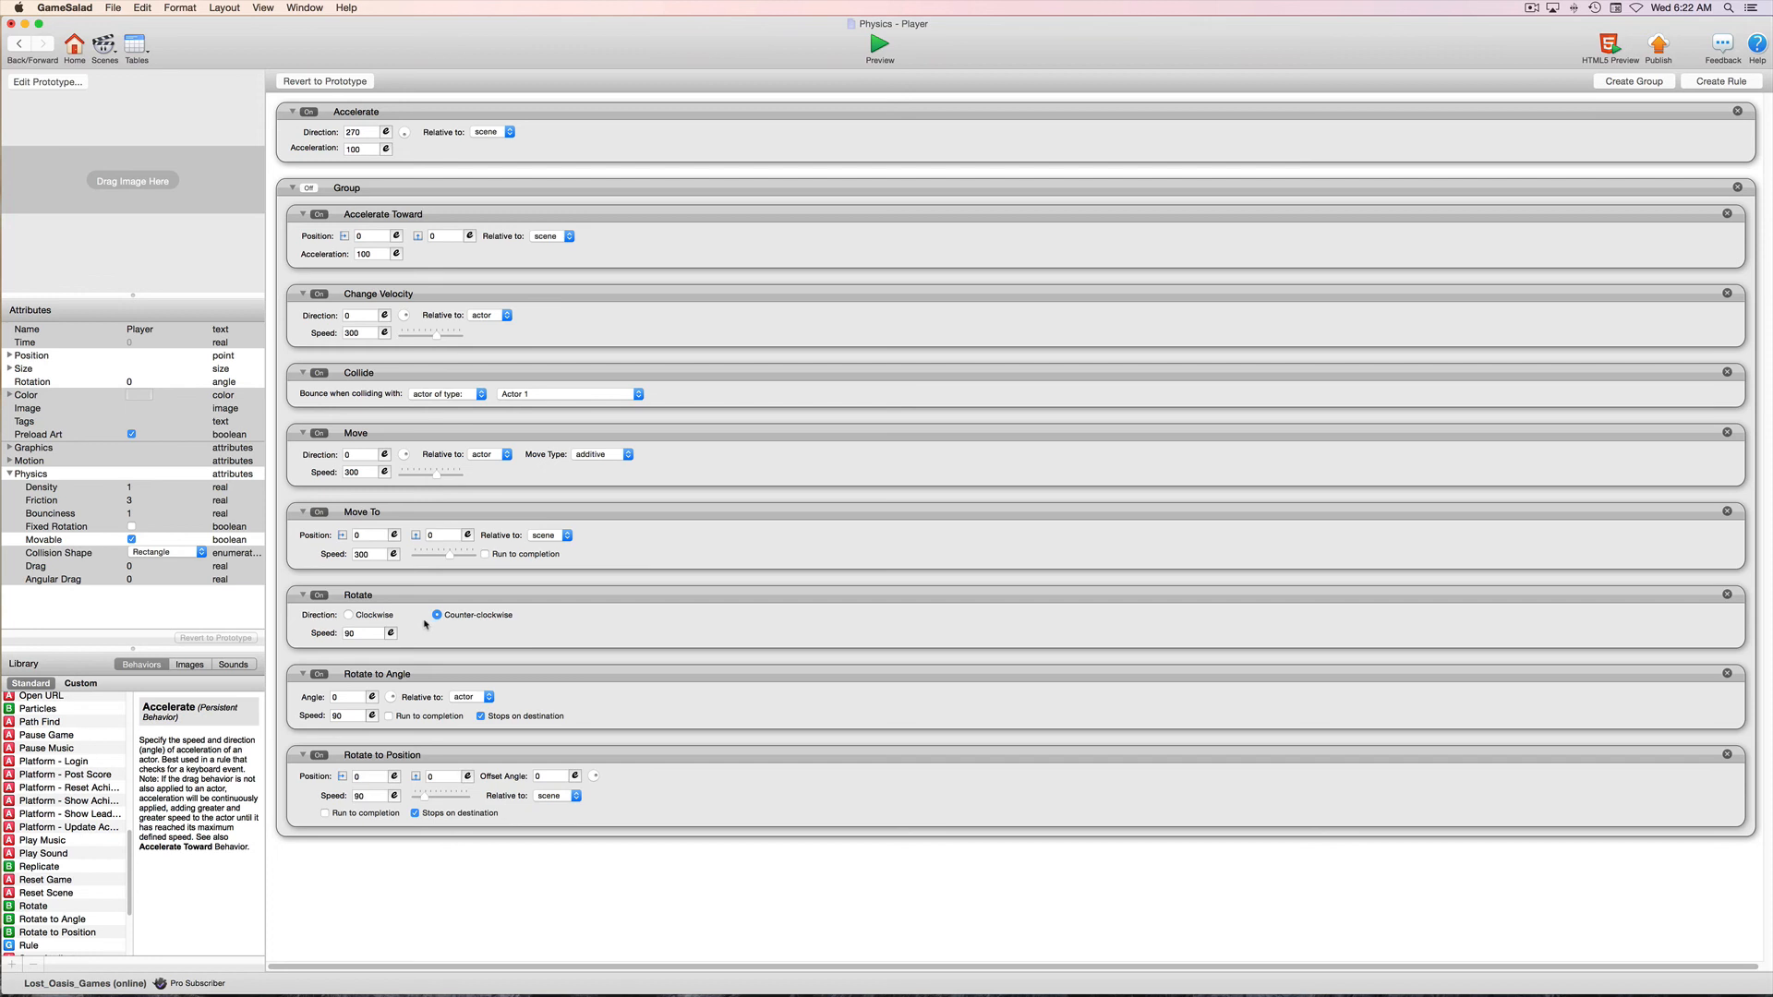
Select the Rotate to Angle behavior and turn off its Stops on destination option
left_click(473, 675)
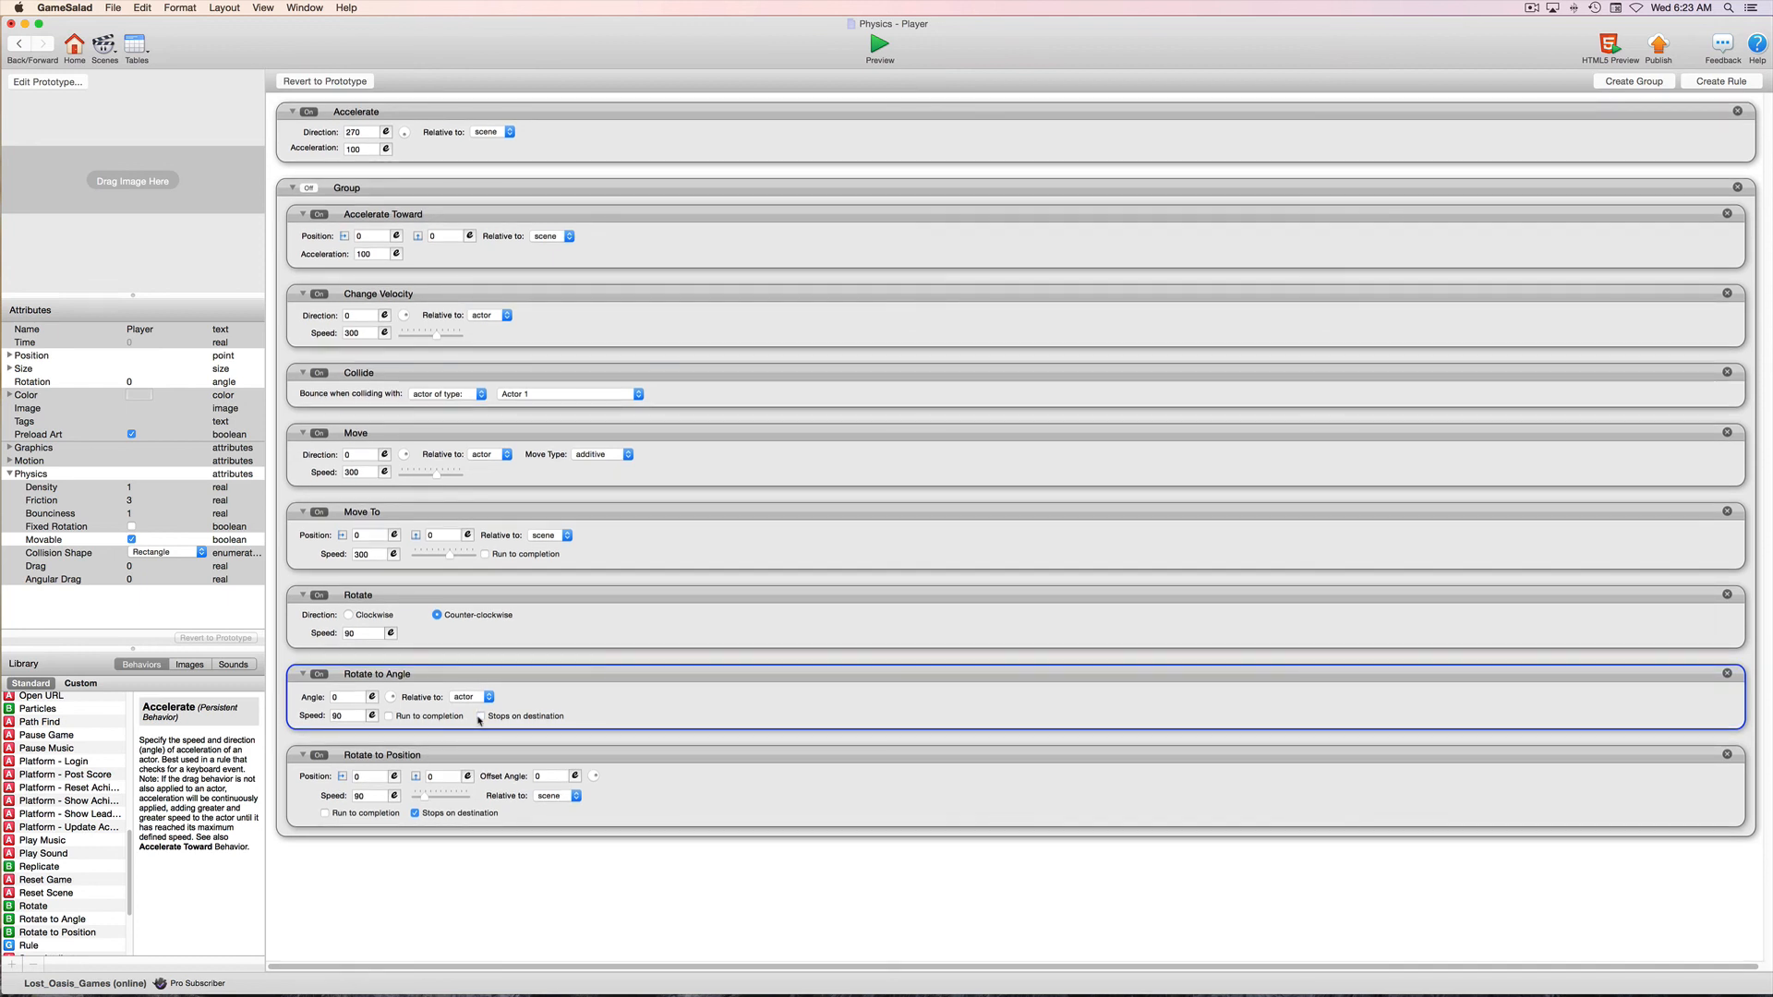
scroll(479, 720, "right", 1)
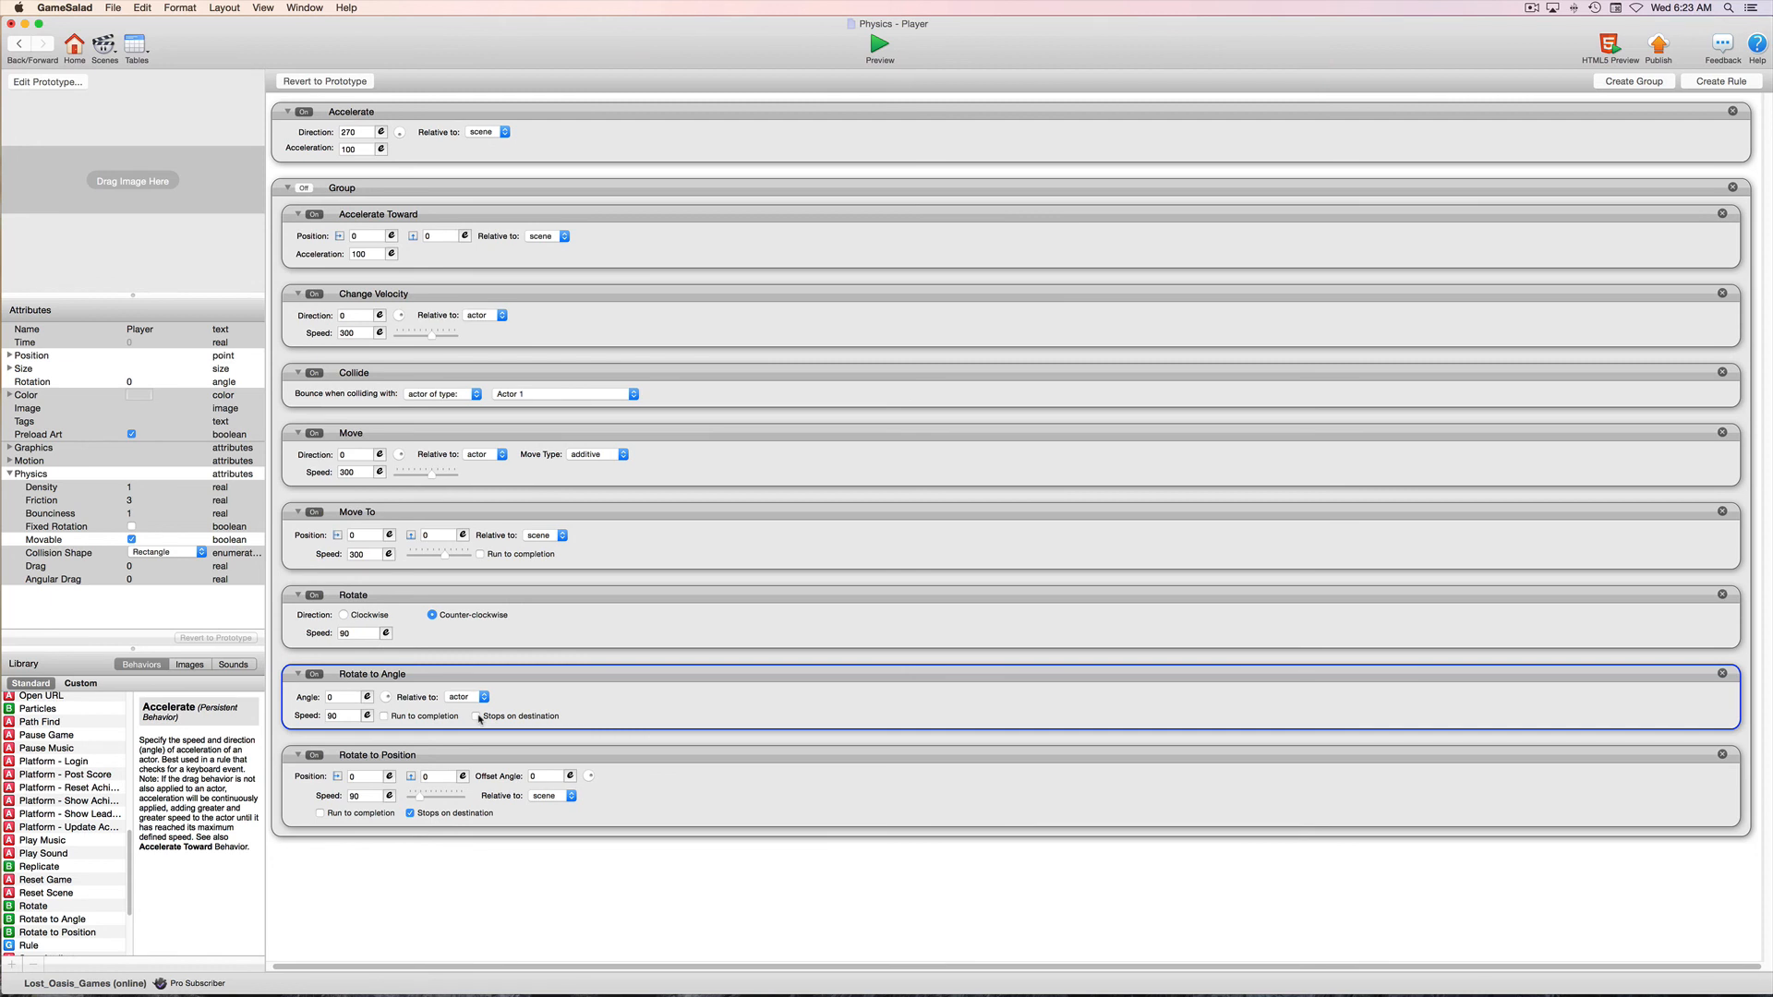
scroll(489, 730, "left", 1)
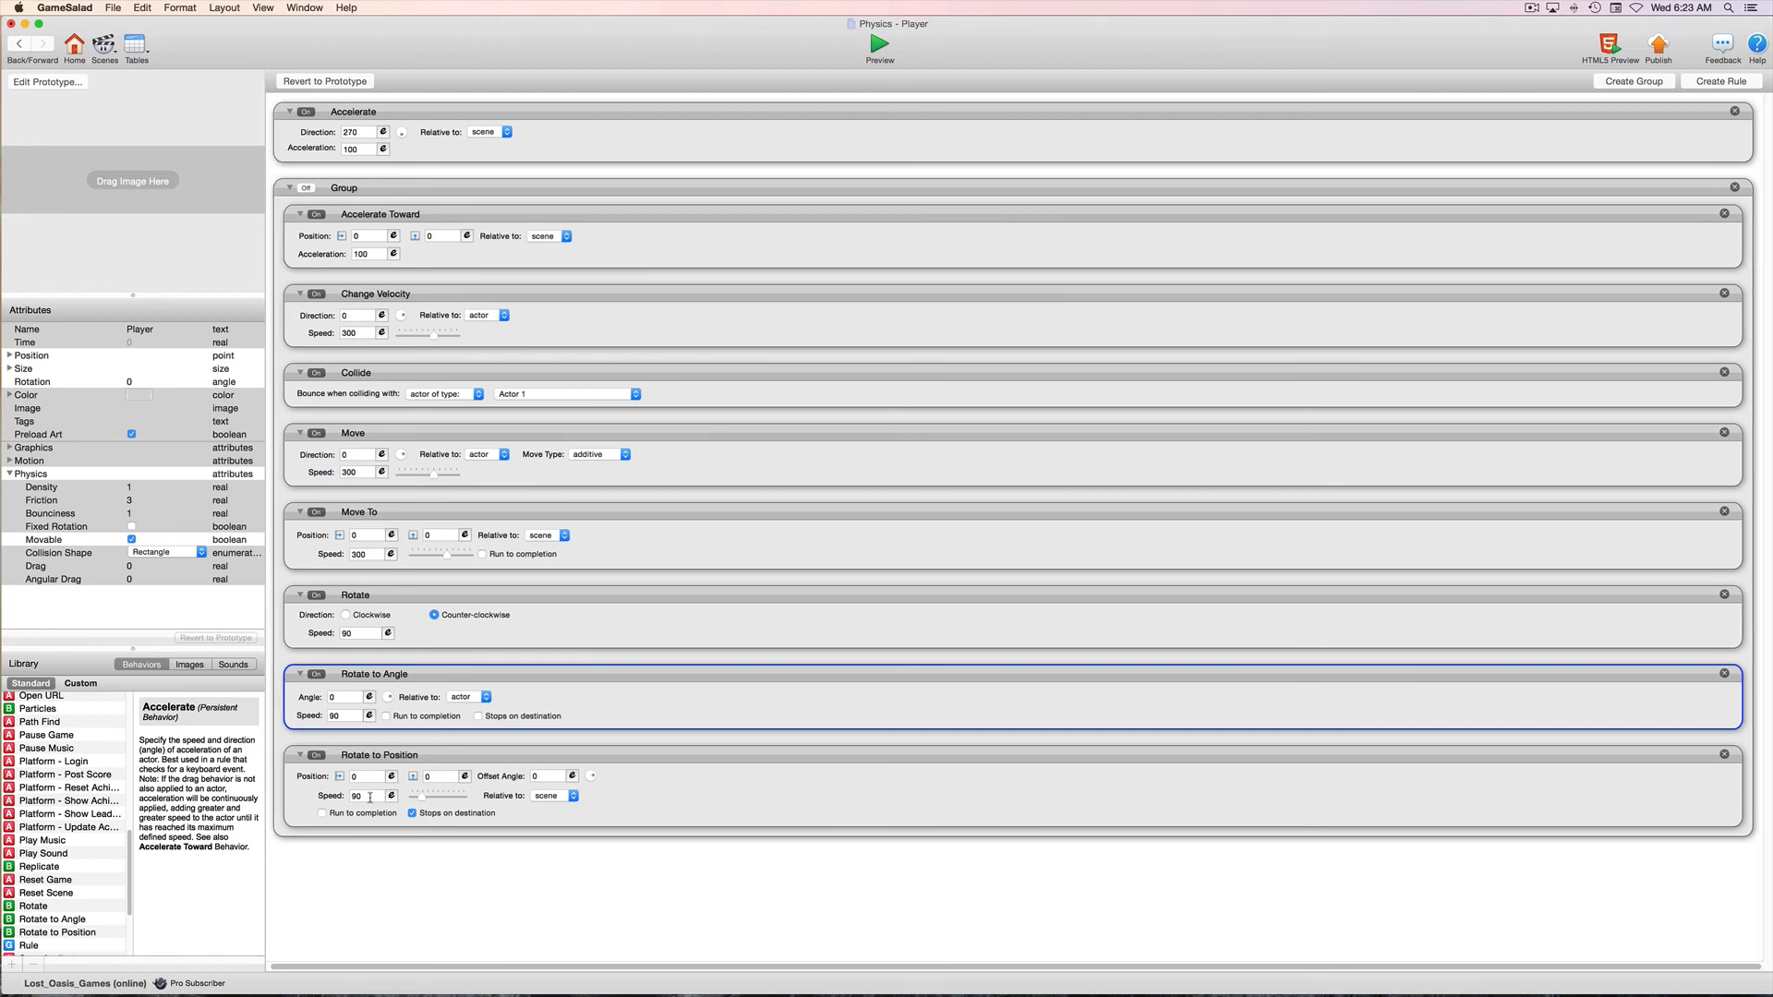
Examine the Rotate to Position behavior's Position, Offset Angle, Speed, Relative to, Run to completion and Stops on destination settings
scroll(371, 798, "left", 1)
scroll(371, 798, "left", 1)
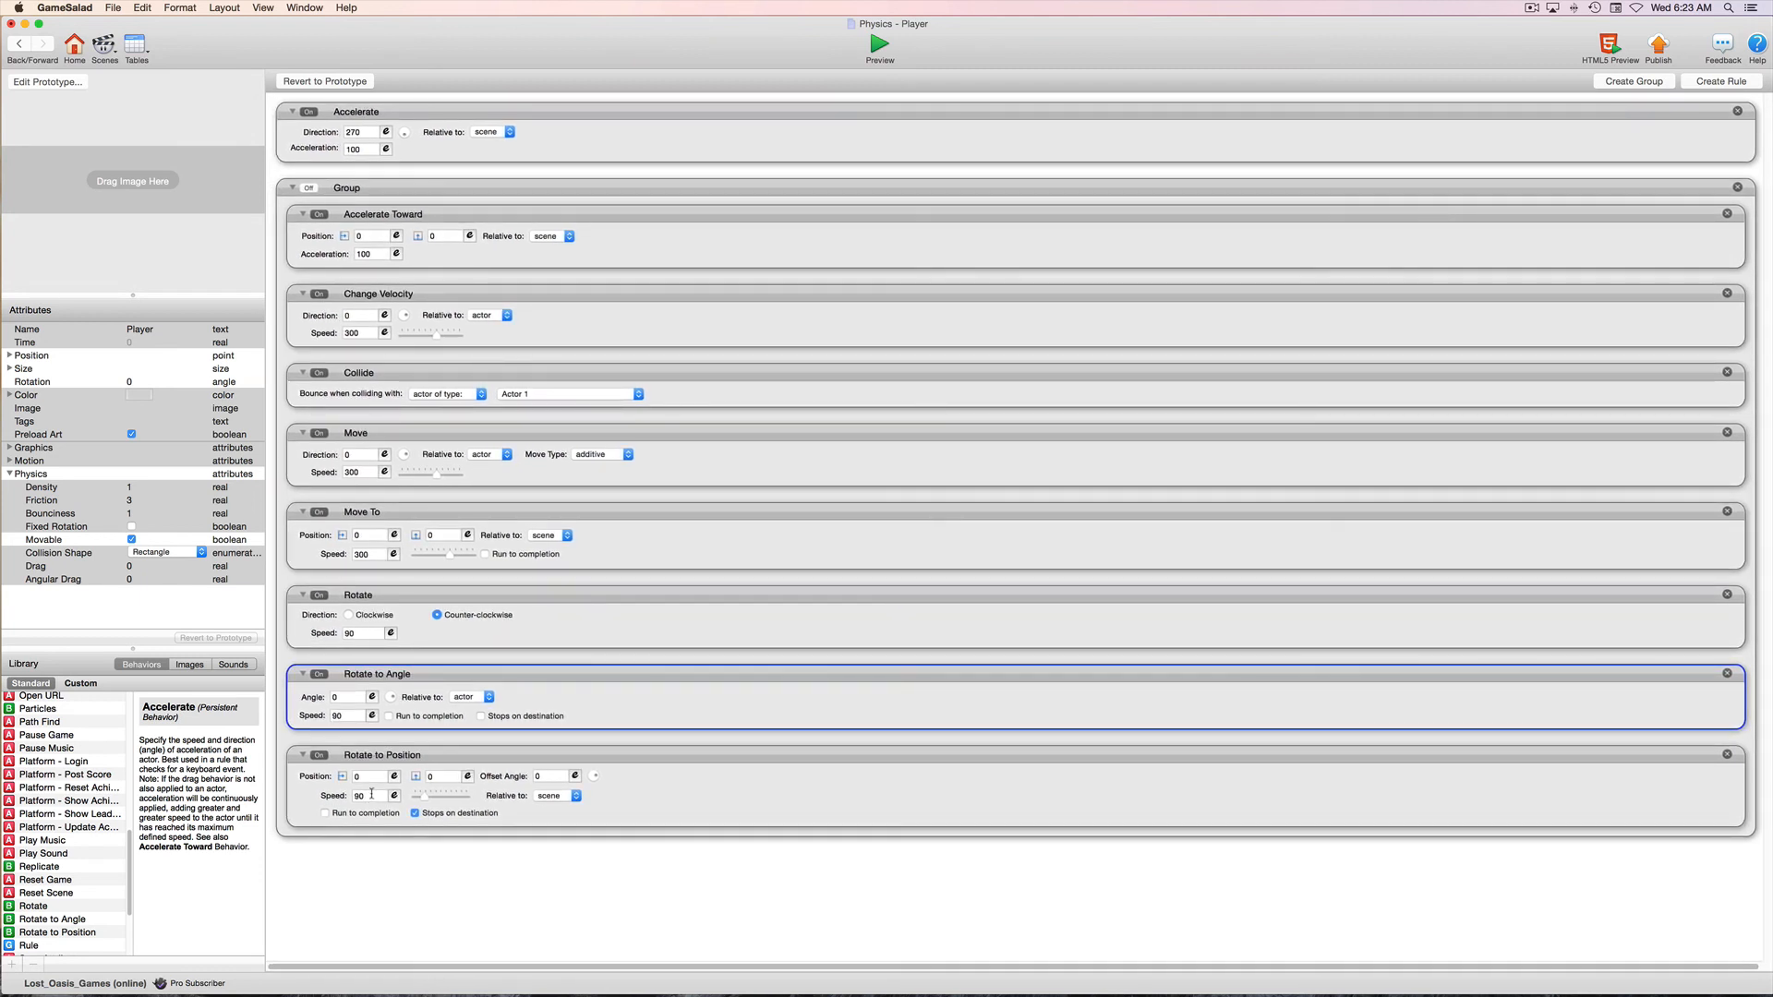
scroll(371, 794, "right", 1)
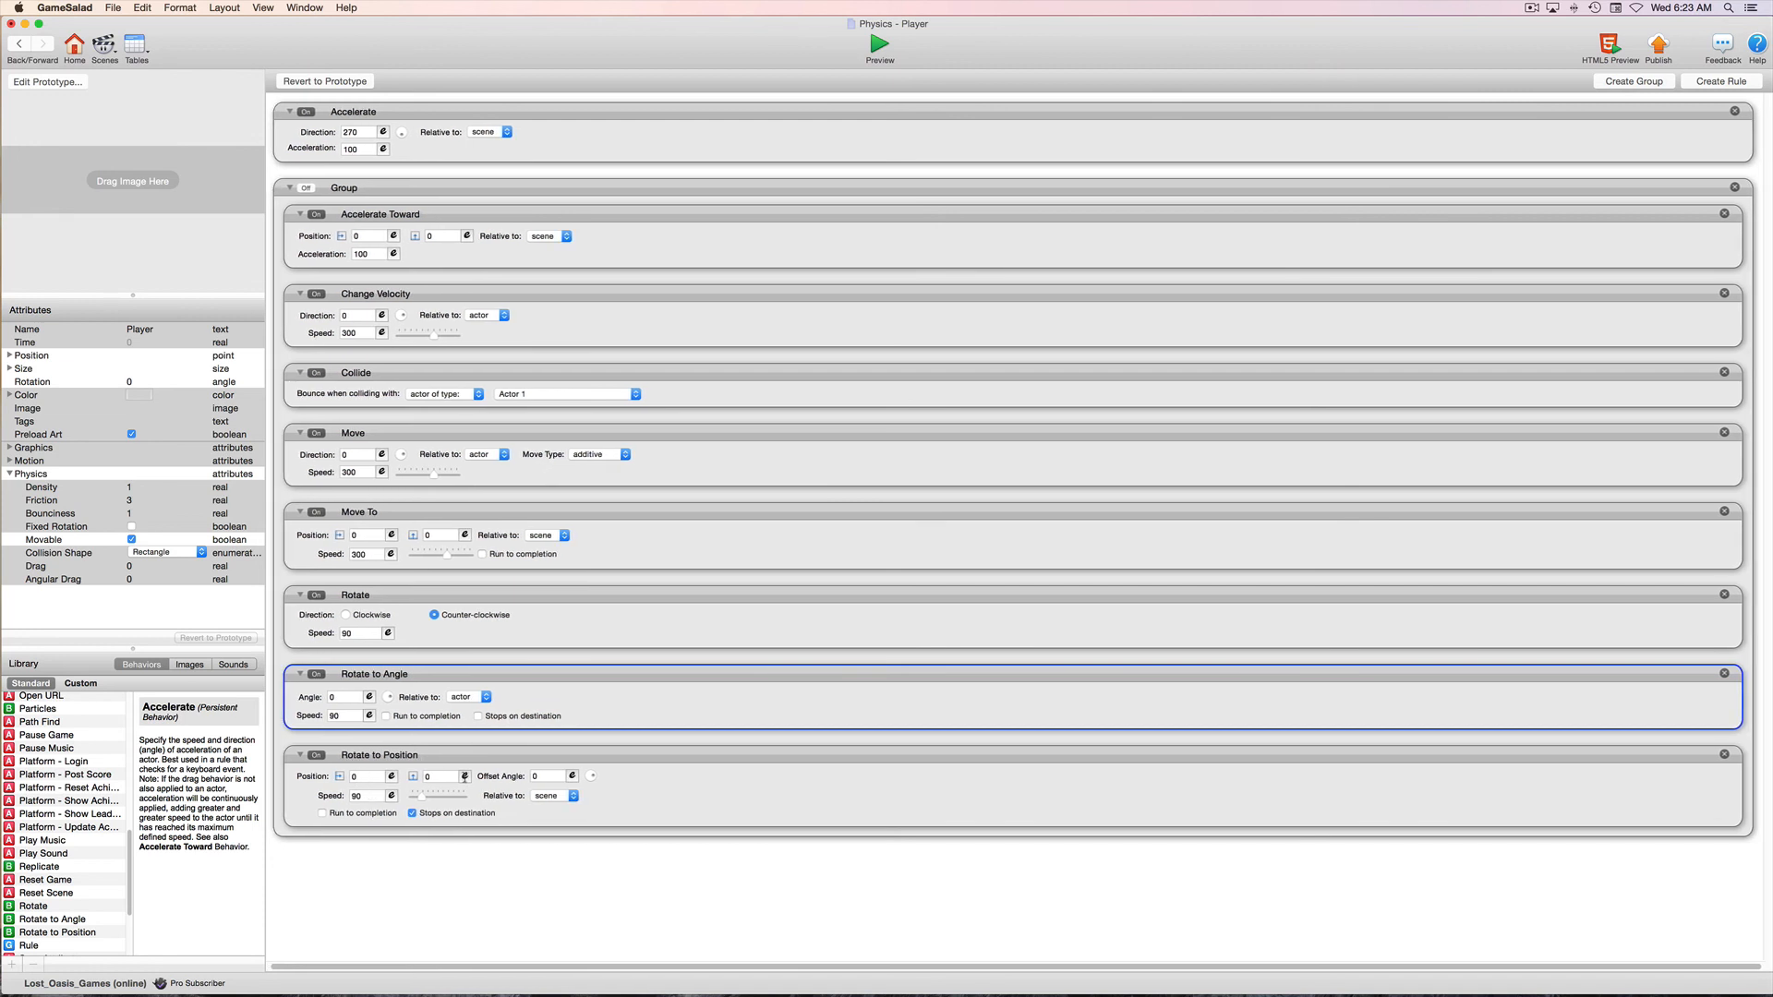
scroll(541, 791, "left", 1)
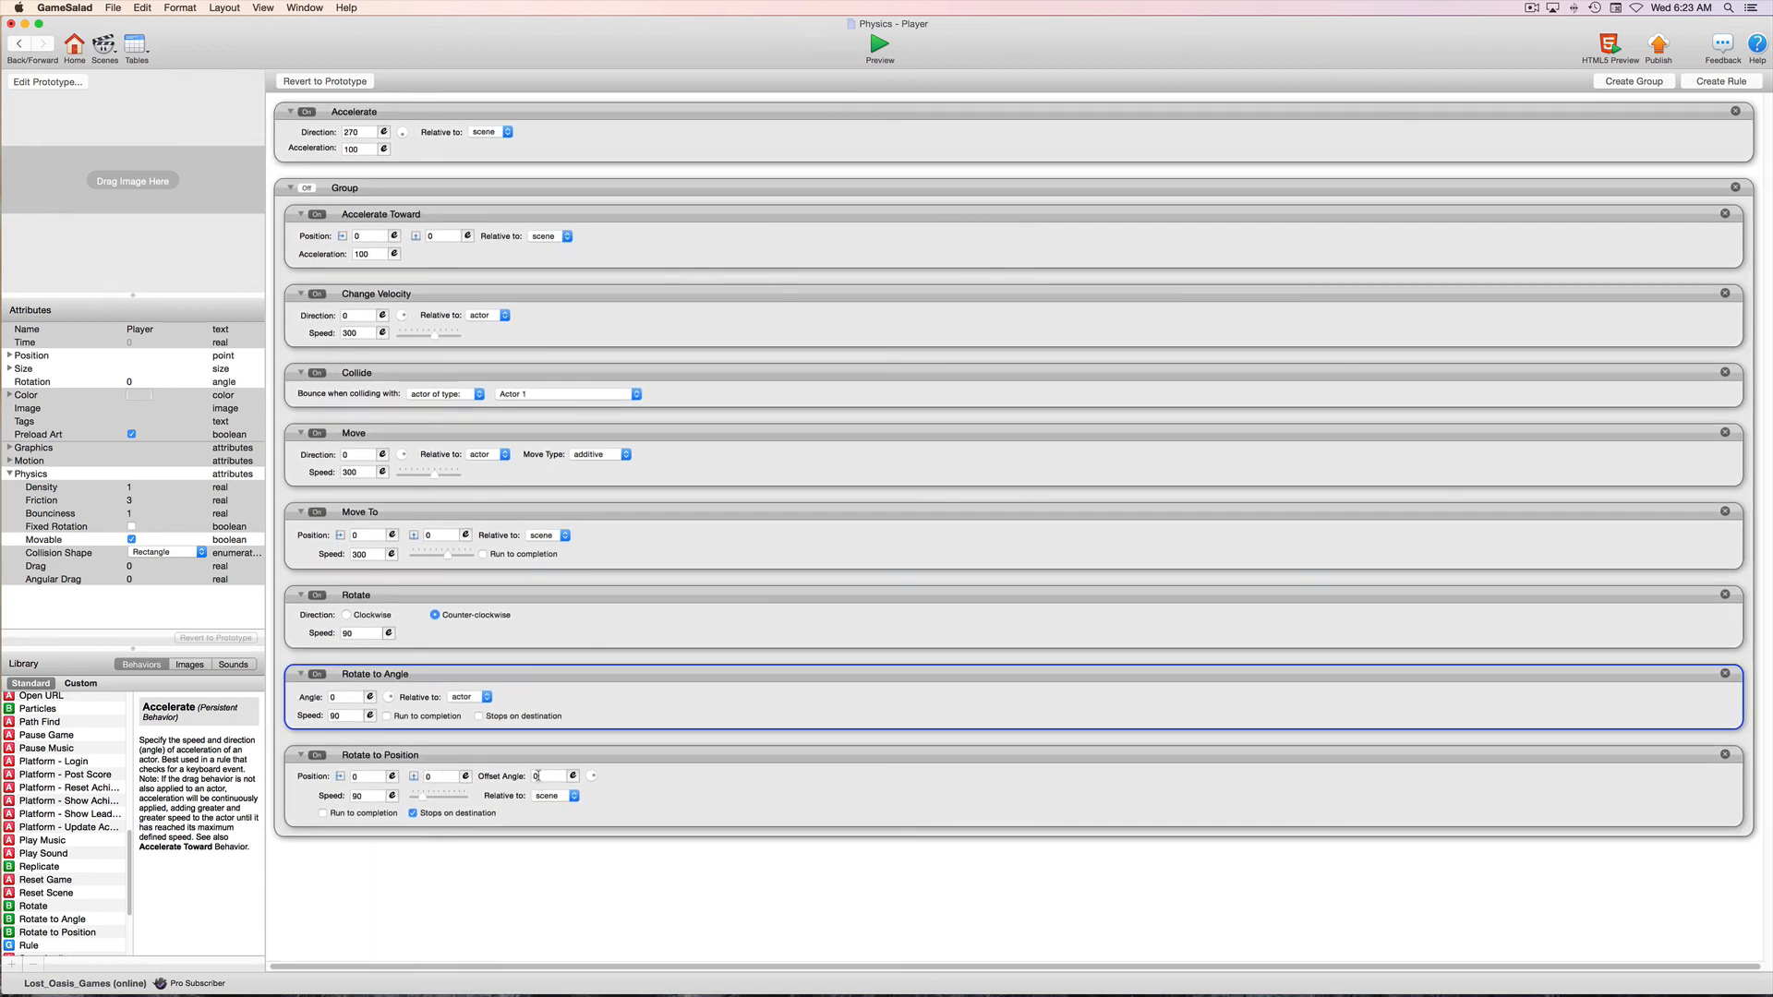
scroll(538, 776, "left", 1)
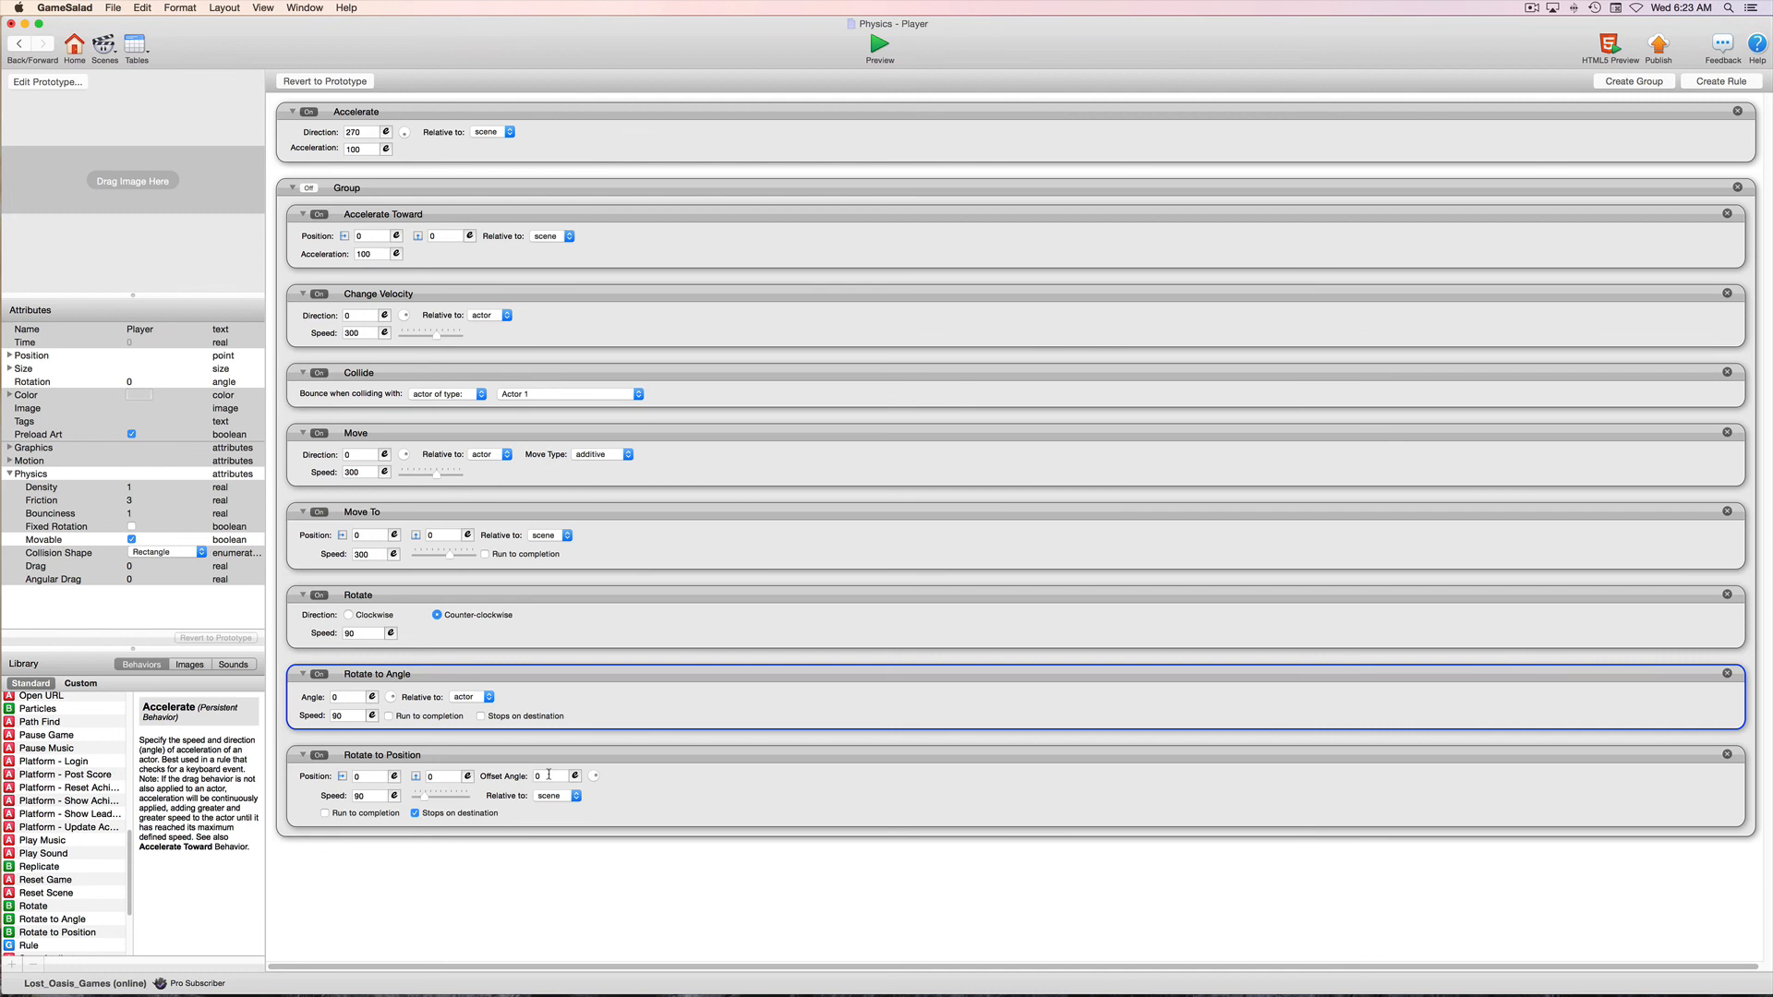
scroll(552, 775, "right", 1)
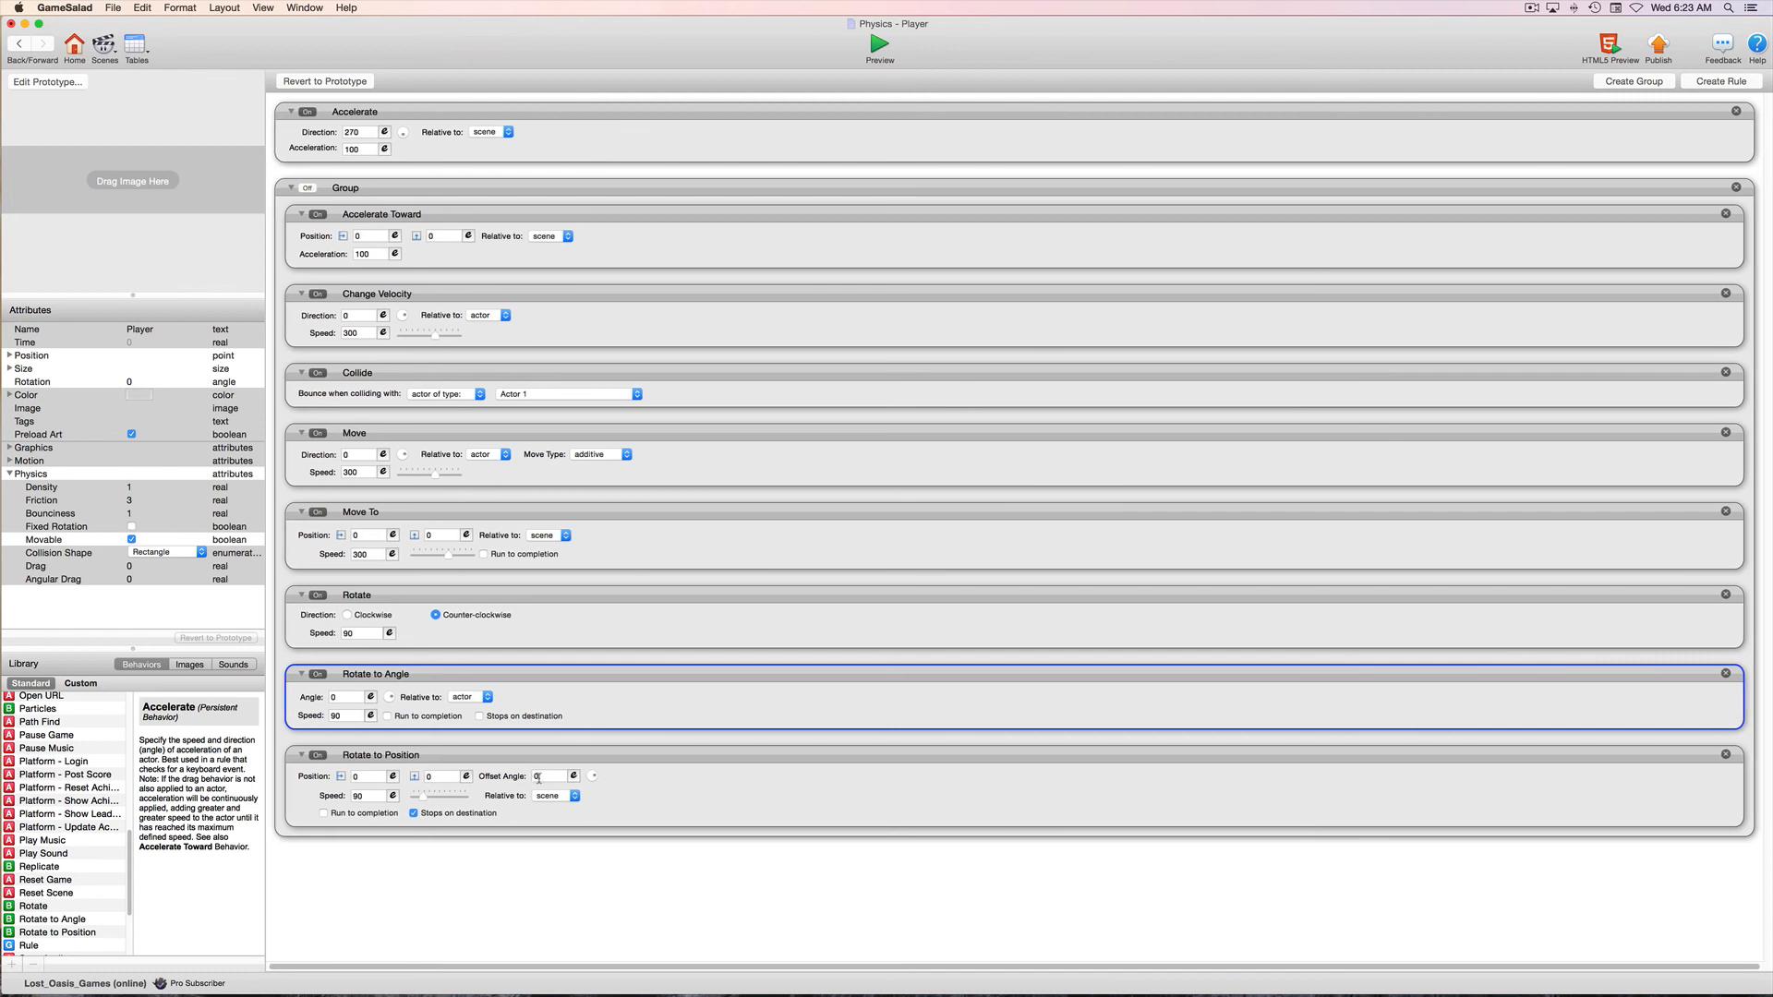
scroll(528, 781, "left", 1)
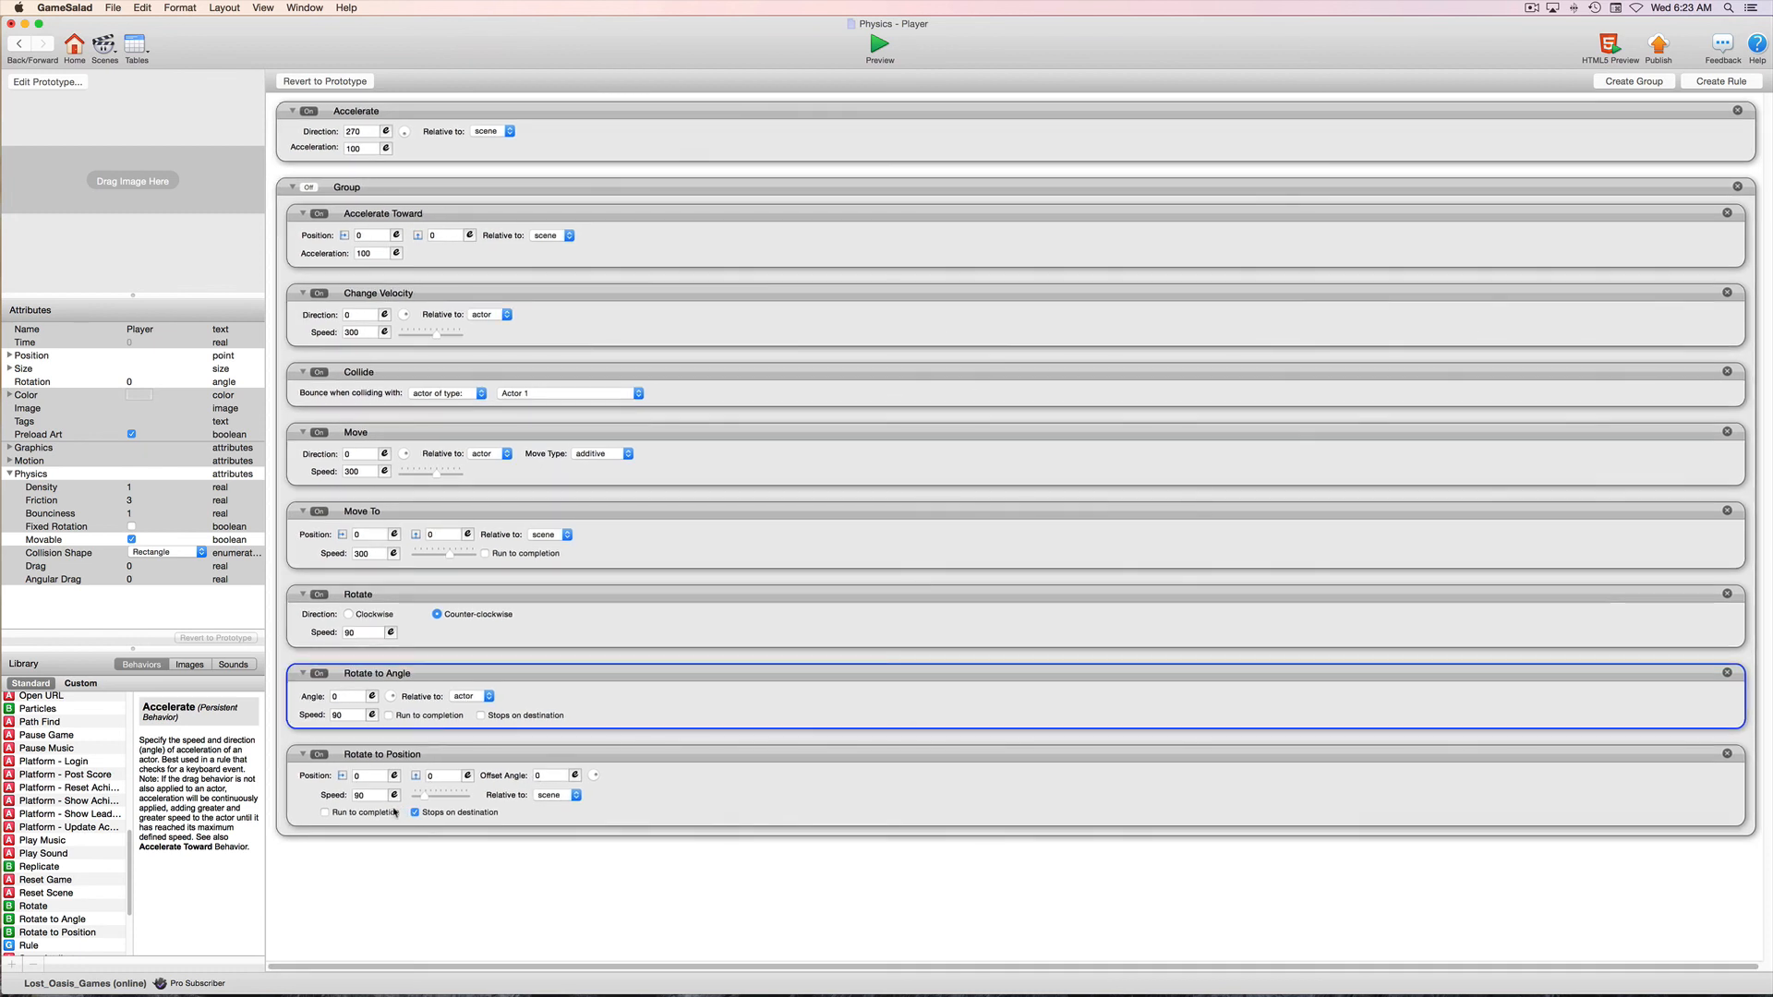
scroll(478, 806, "right", 1)
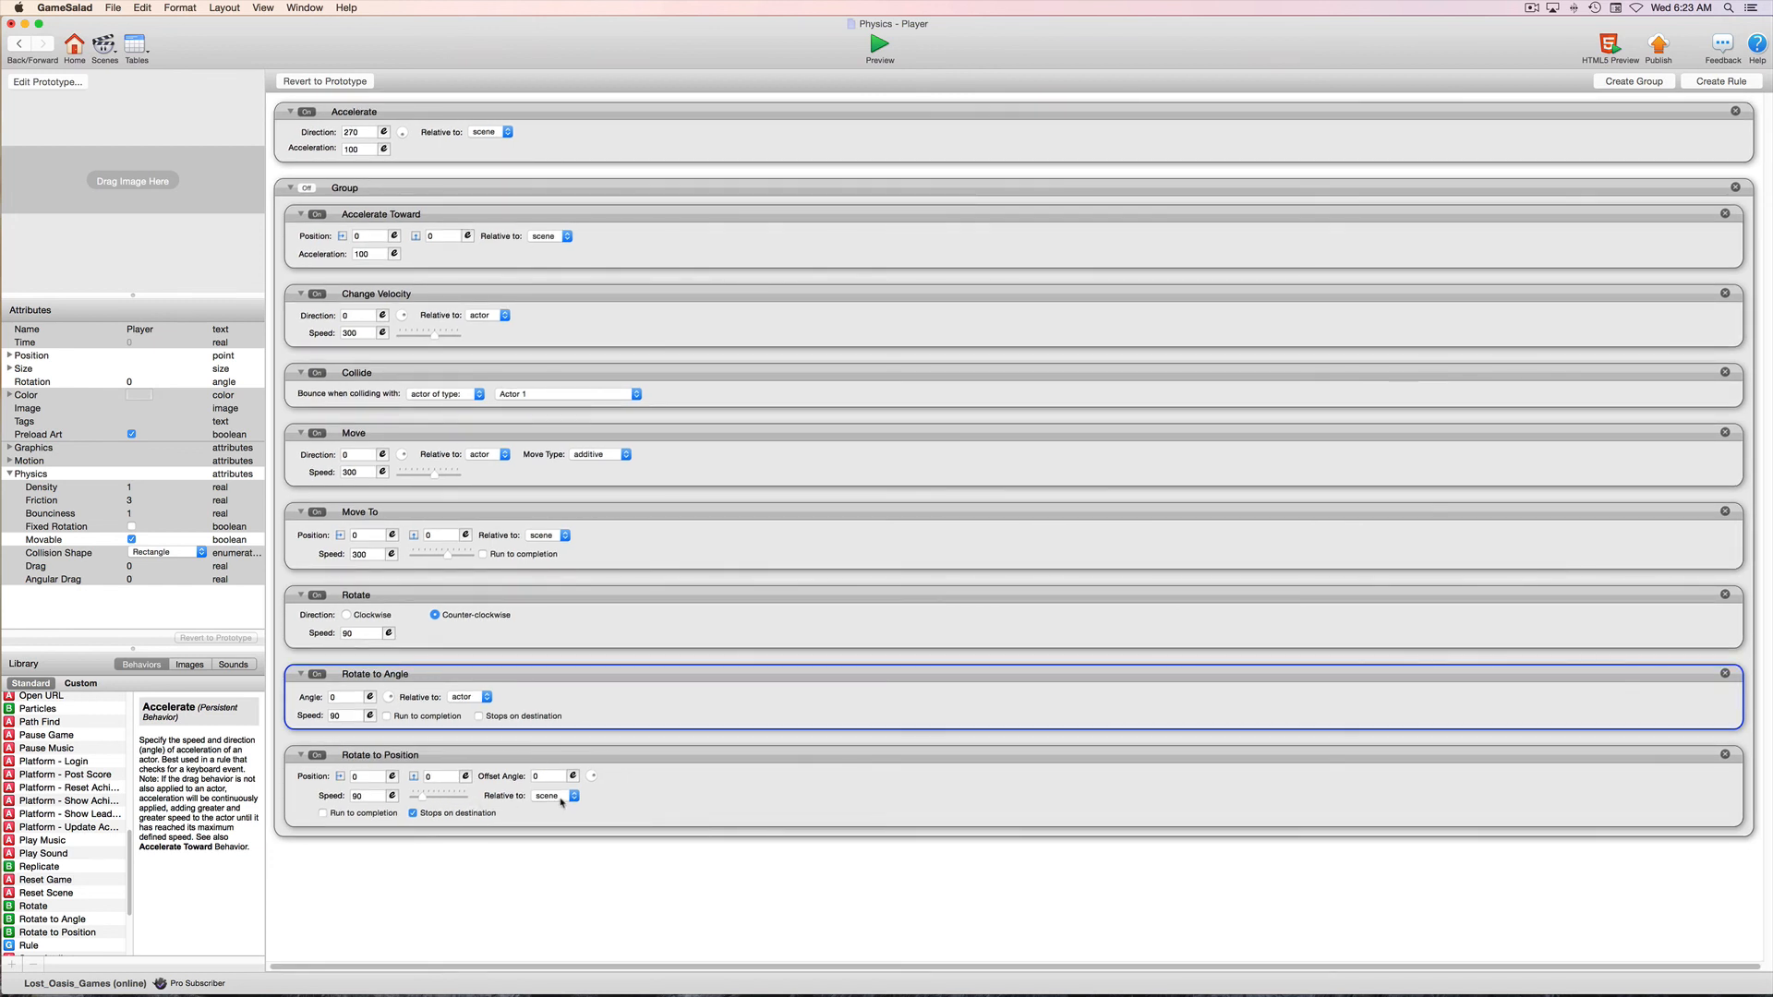
scroll(560, 802, "left", 1)
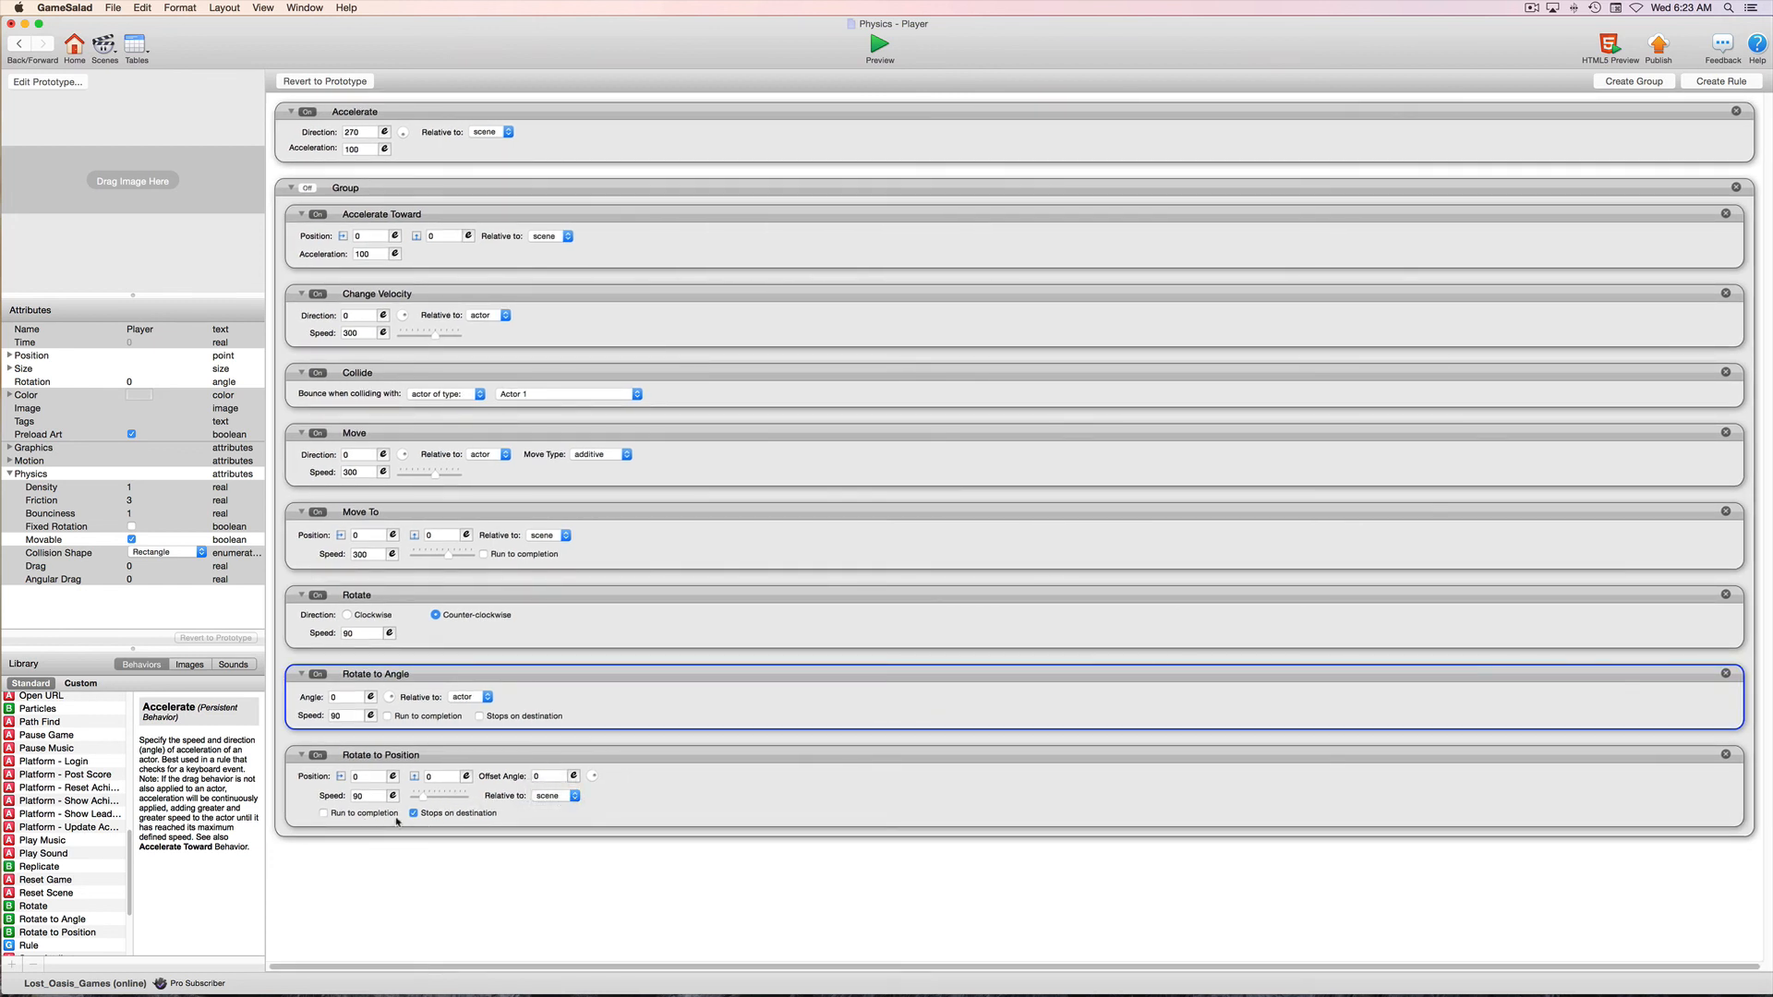